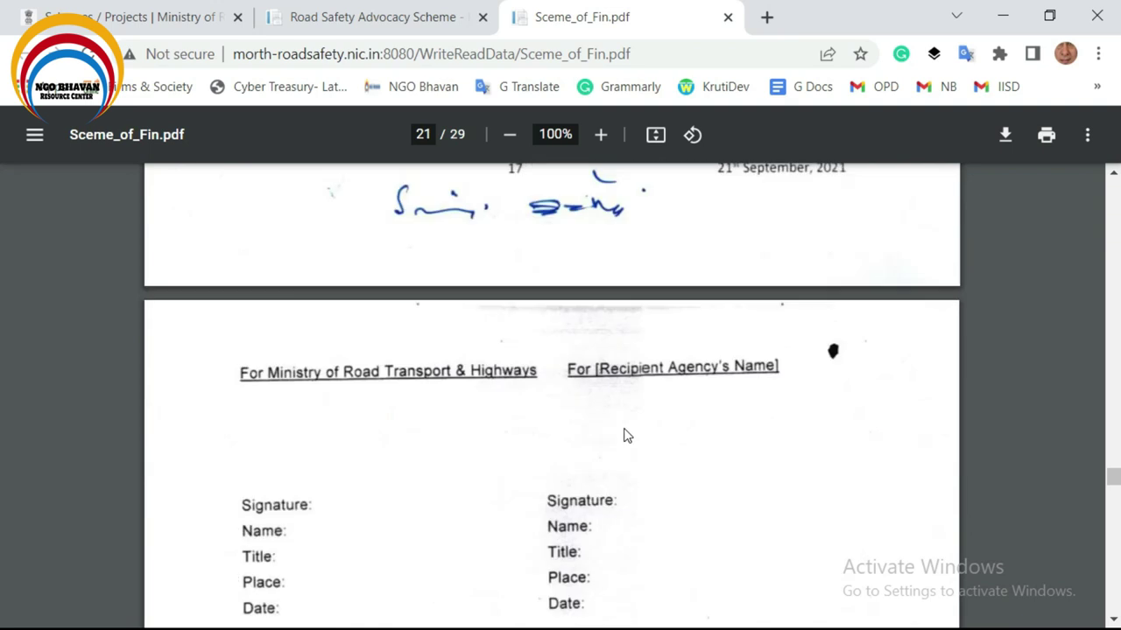
Read Appendix A and the Intermediate Report format on page 22, then go to the portal login page
scroll(627, 435, down, 4)
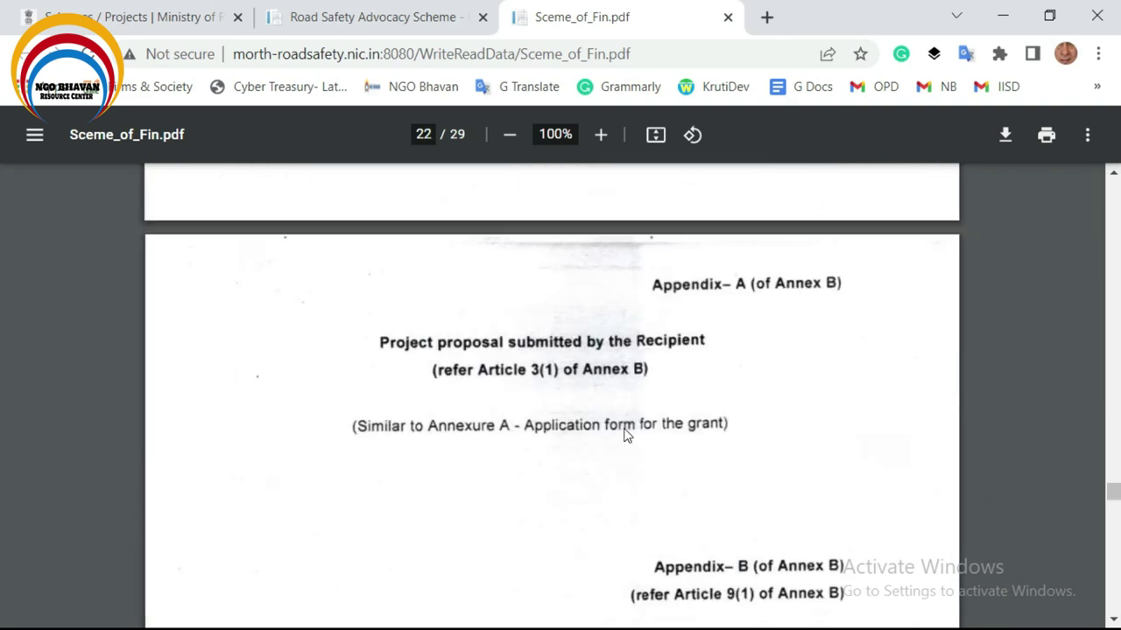
scroll(456, 401, down, 5)
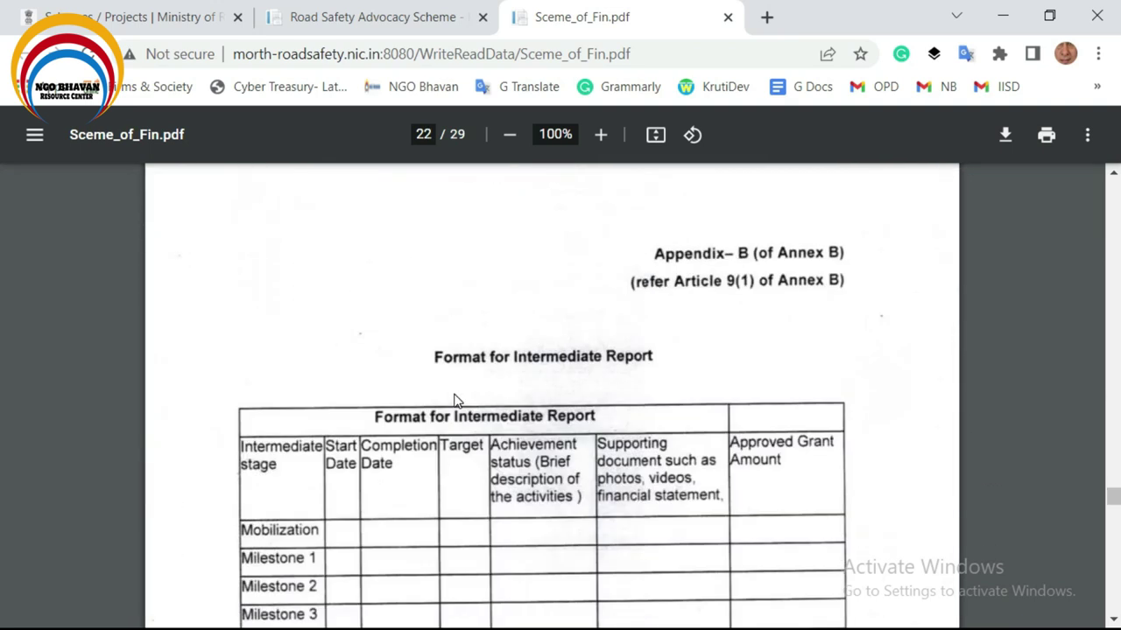
scroll(454, 400, down, 5)
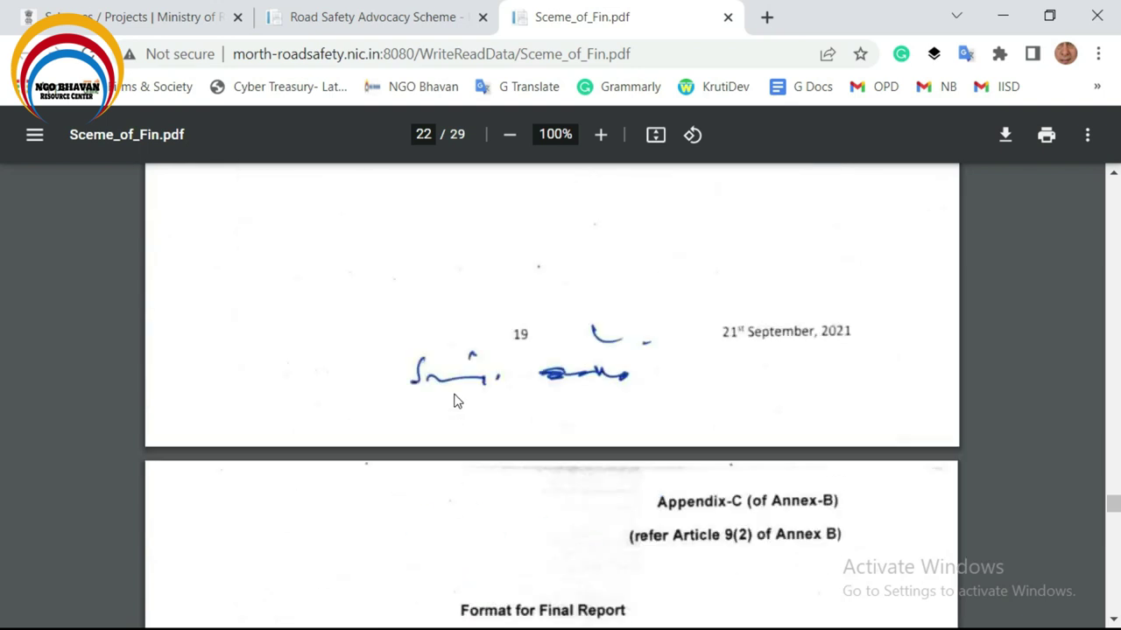
click(395, 8)
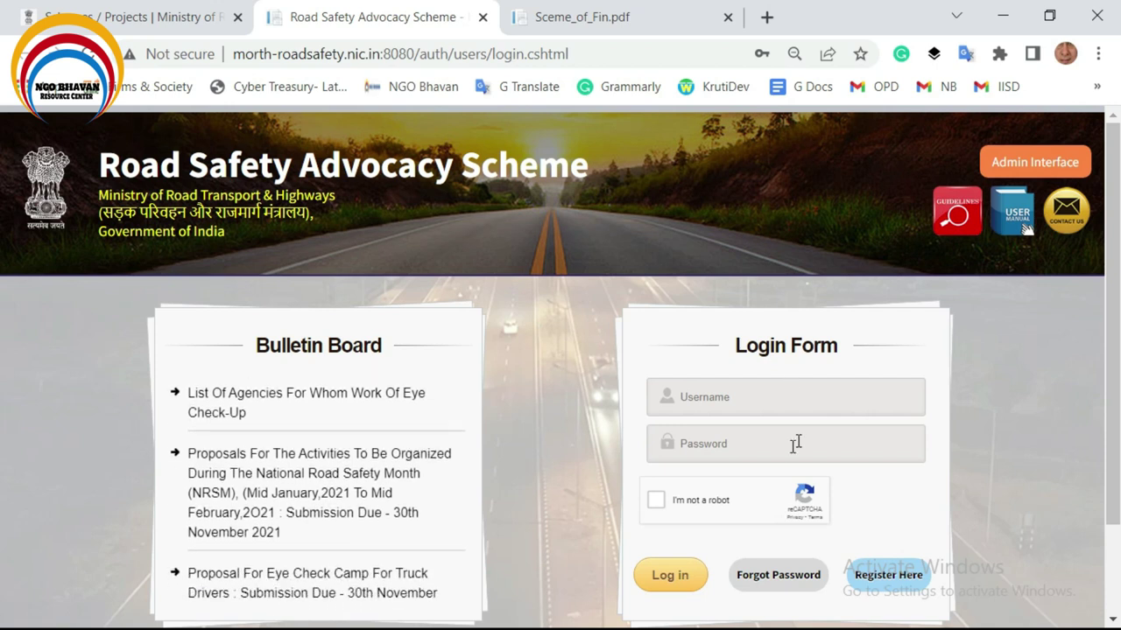
Autofill the saved login, pass the reCAPTCHA, and open Register Here in a new tab
click(724, 401)
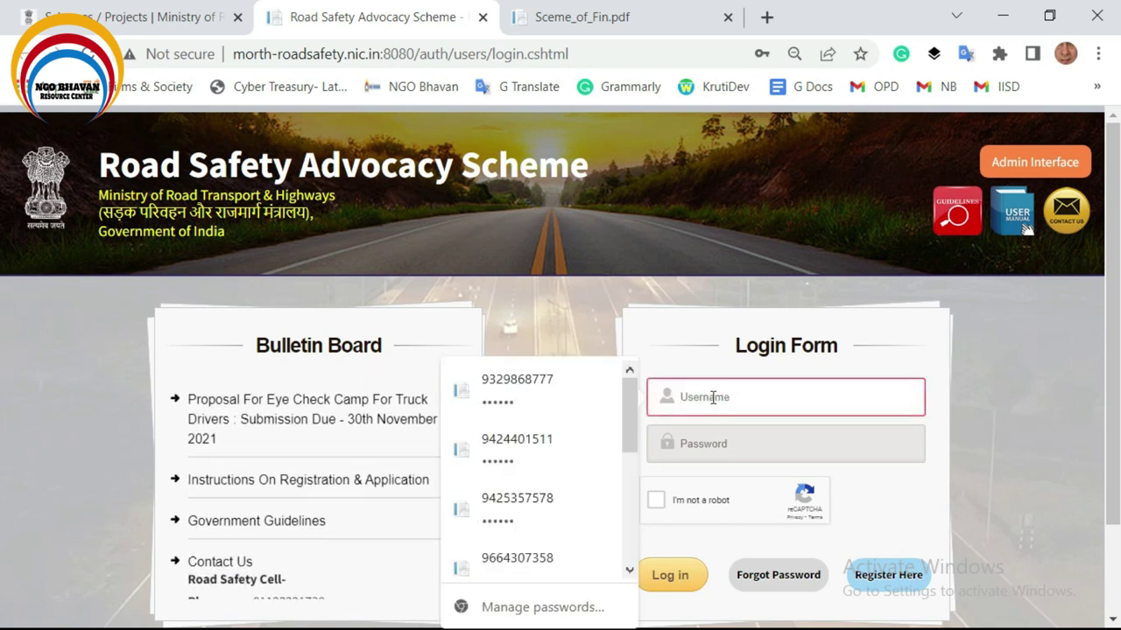
text(98260)
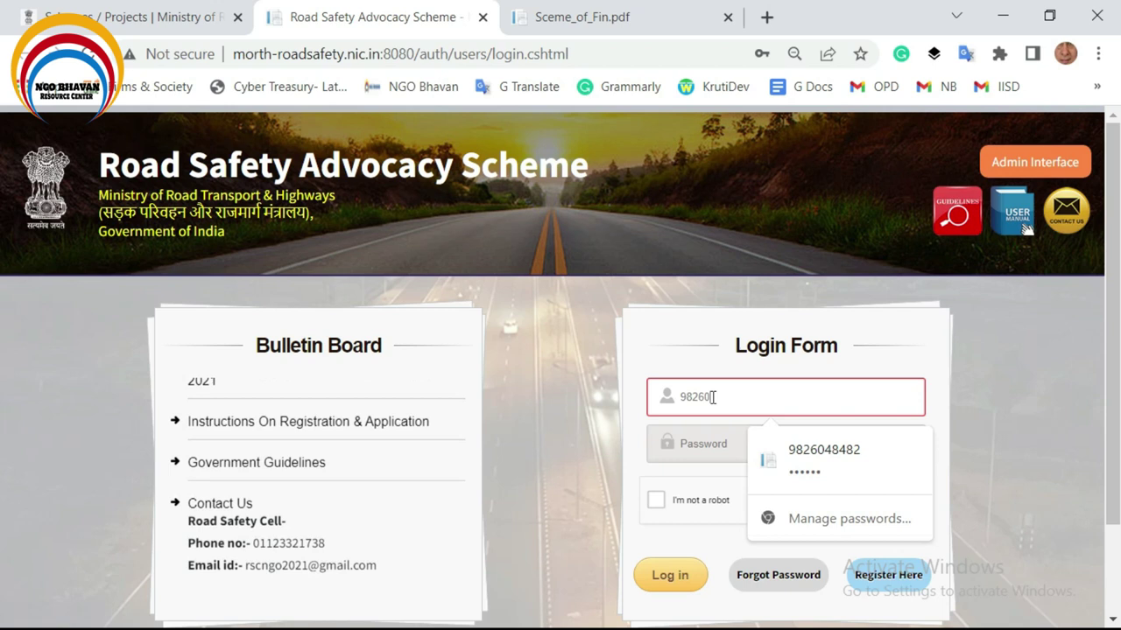
click(782, 450)
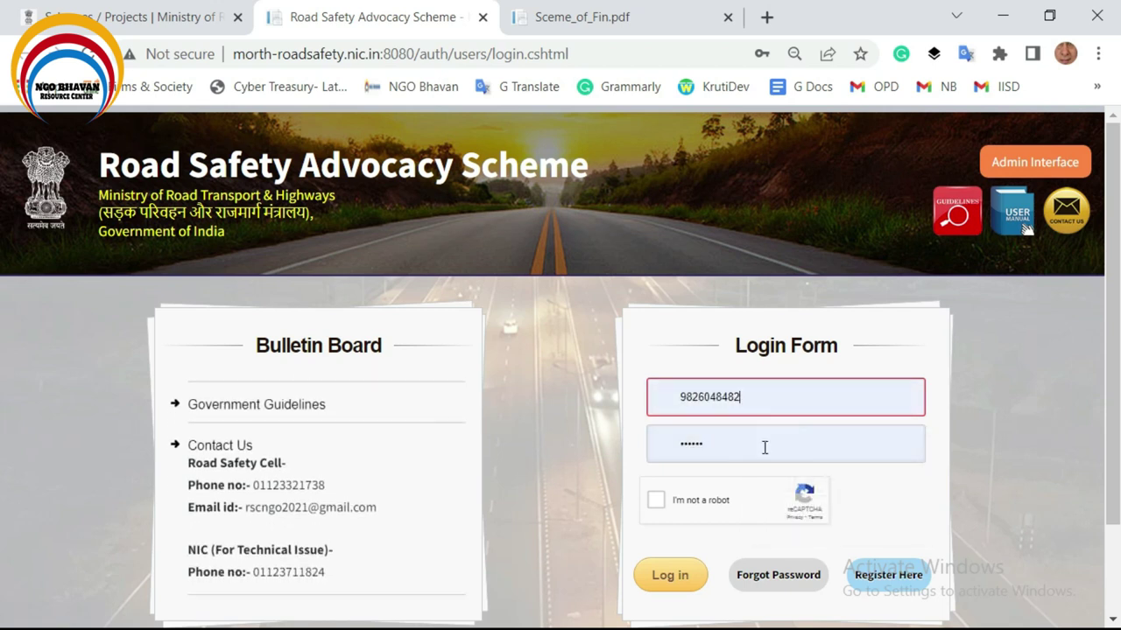
click(751, 443)
click(661, 505)
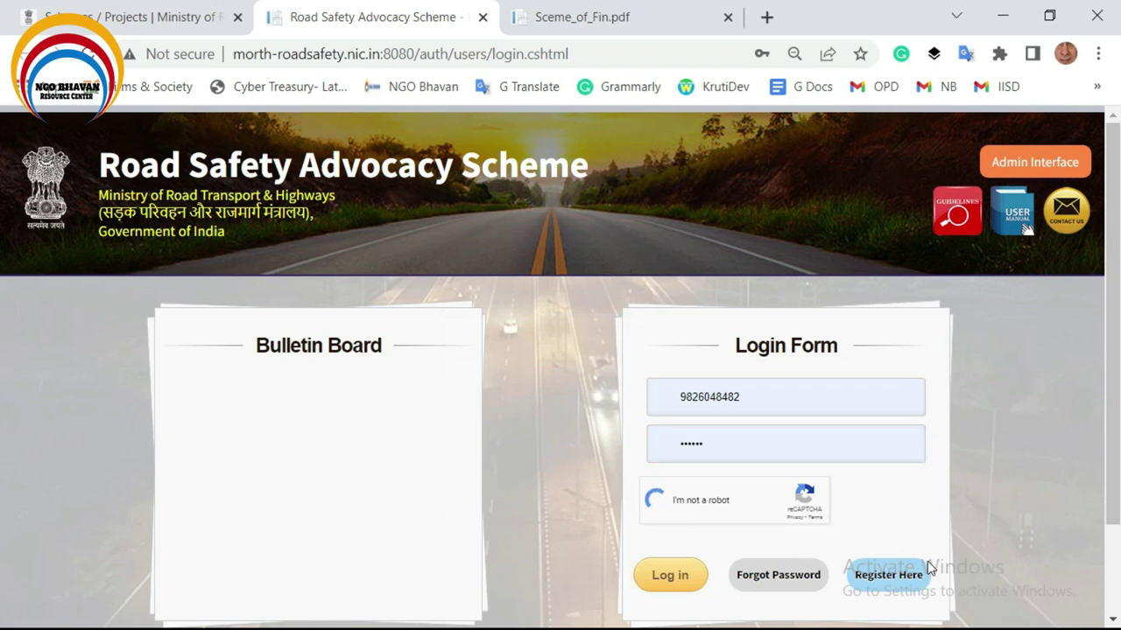
right_click(884, 584)
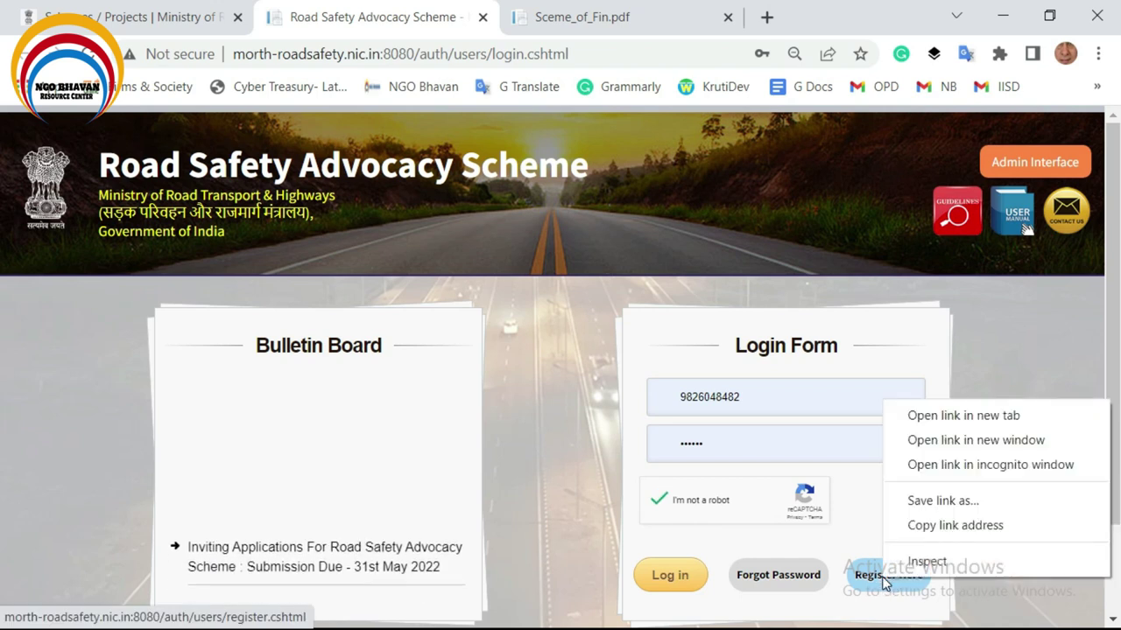
click(926, 418)
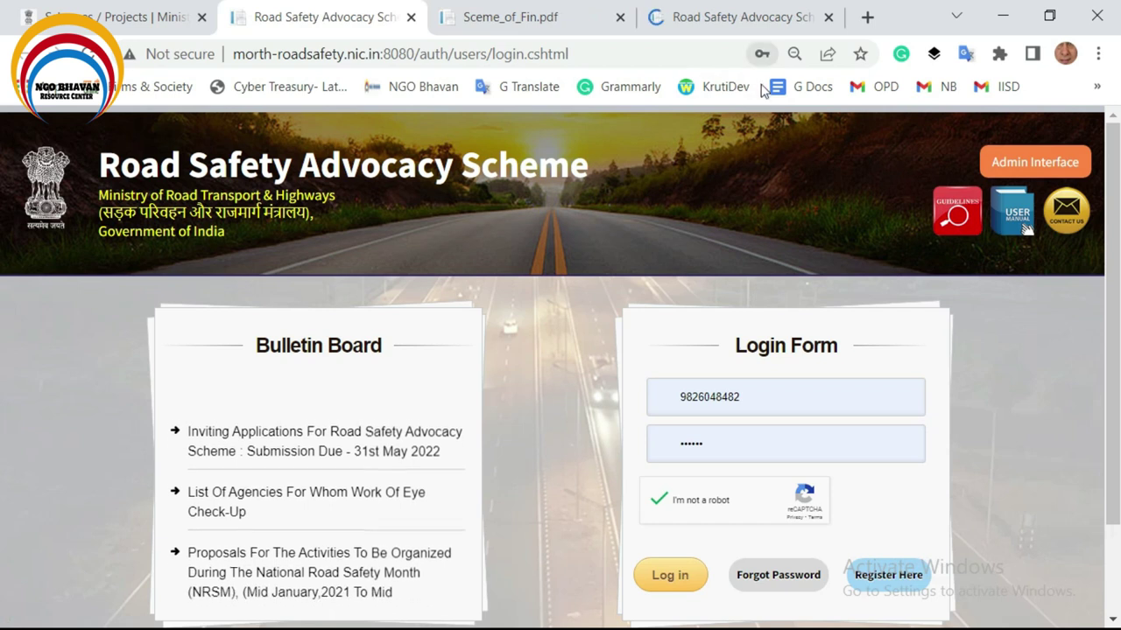
On the Registration Form, try Cooperative Society and Academic Institute, then settle on NGO/Trust
click(716, 13)
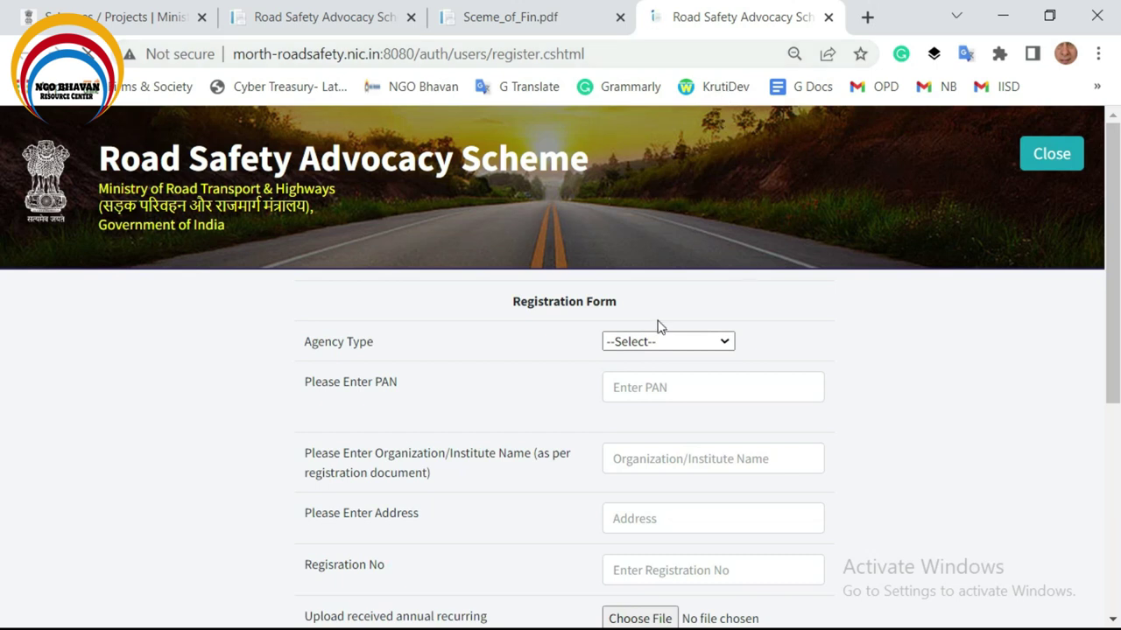
click(643, 342)
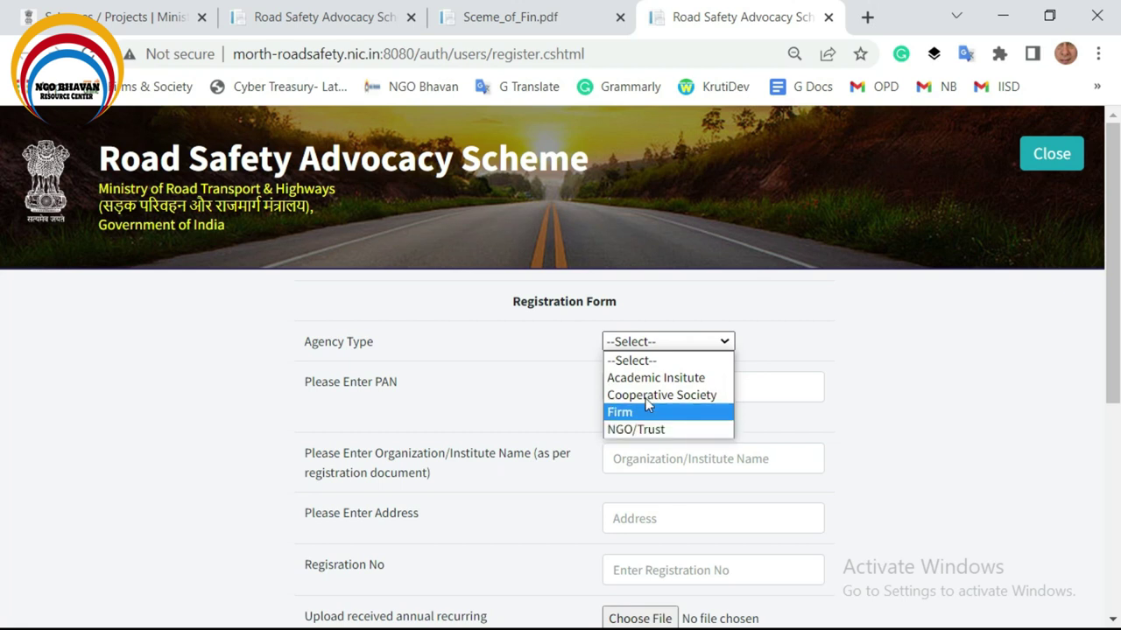
click(624, 427)
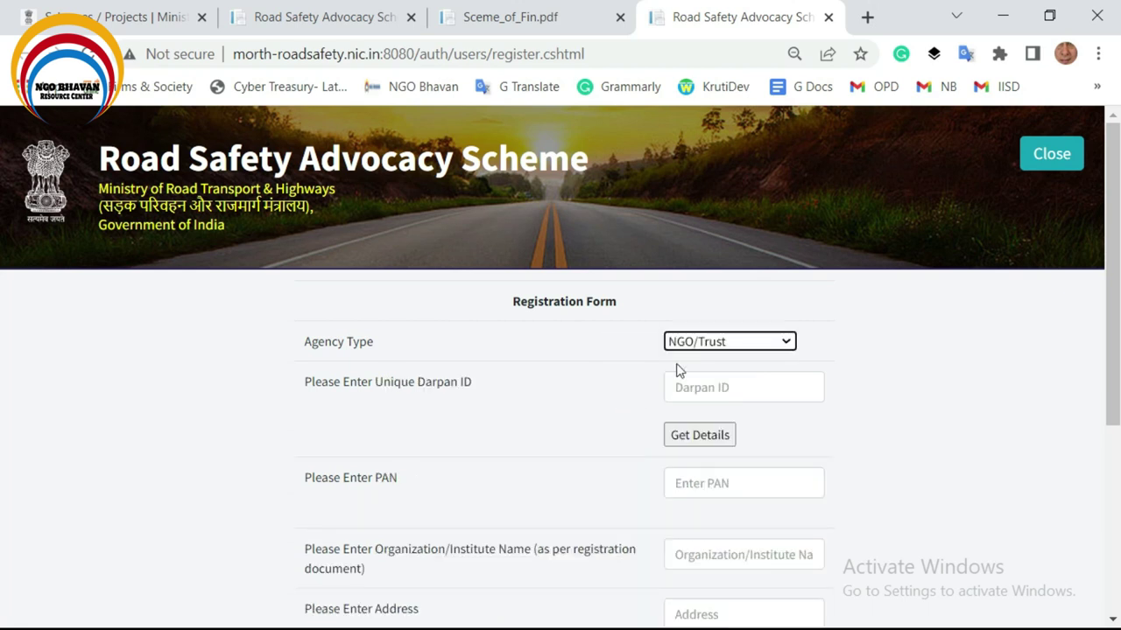
click(700, 342)
click(700, 393)
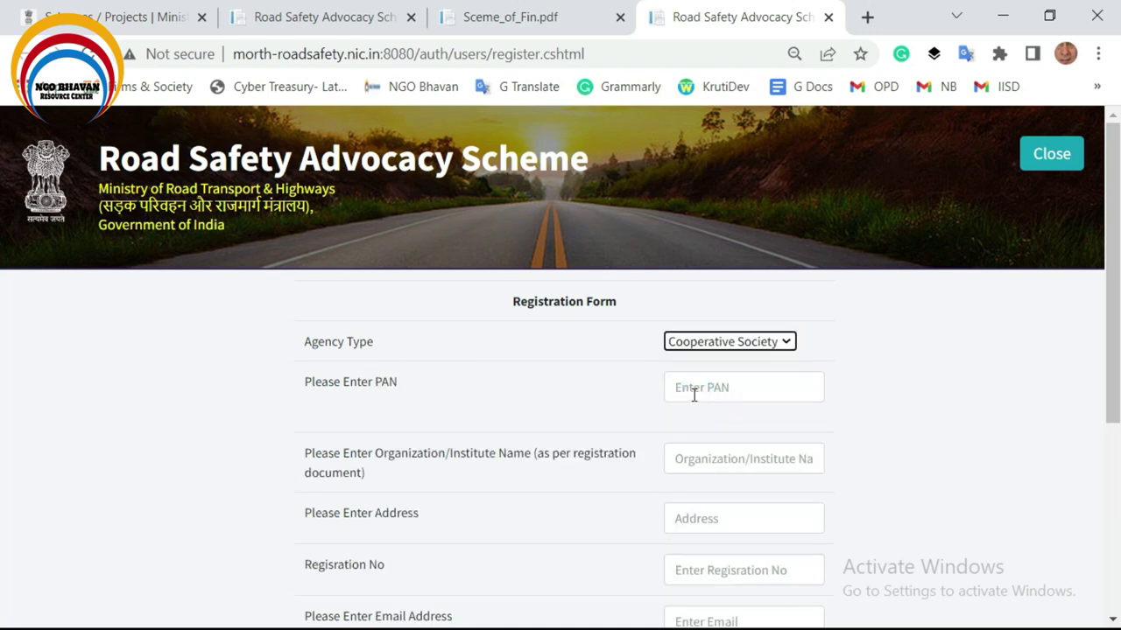
click(708, 343)
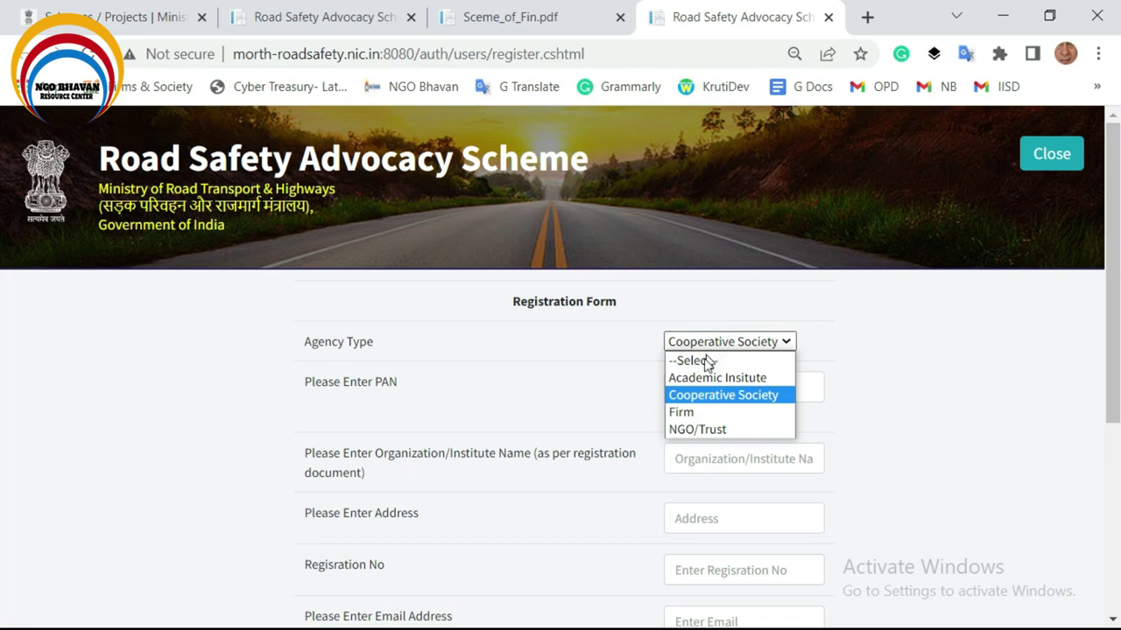
click(693, 379)
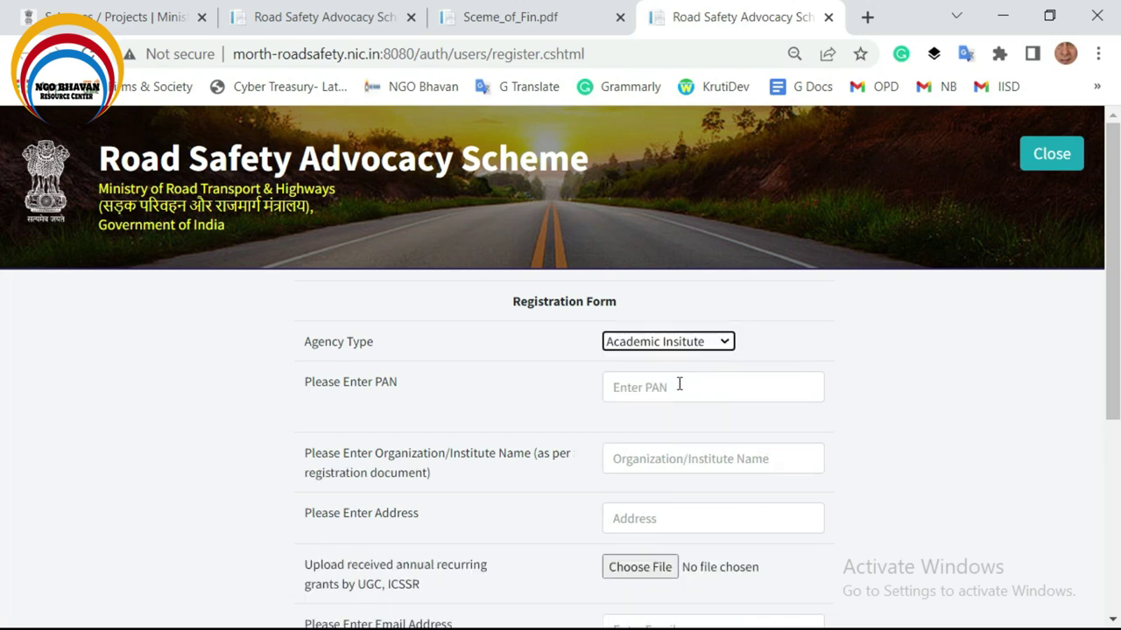
click(661, 346)
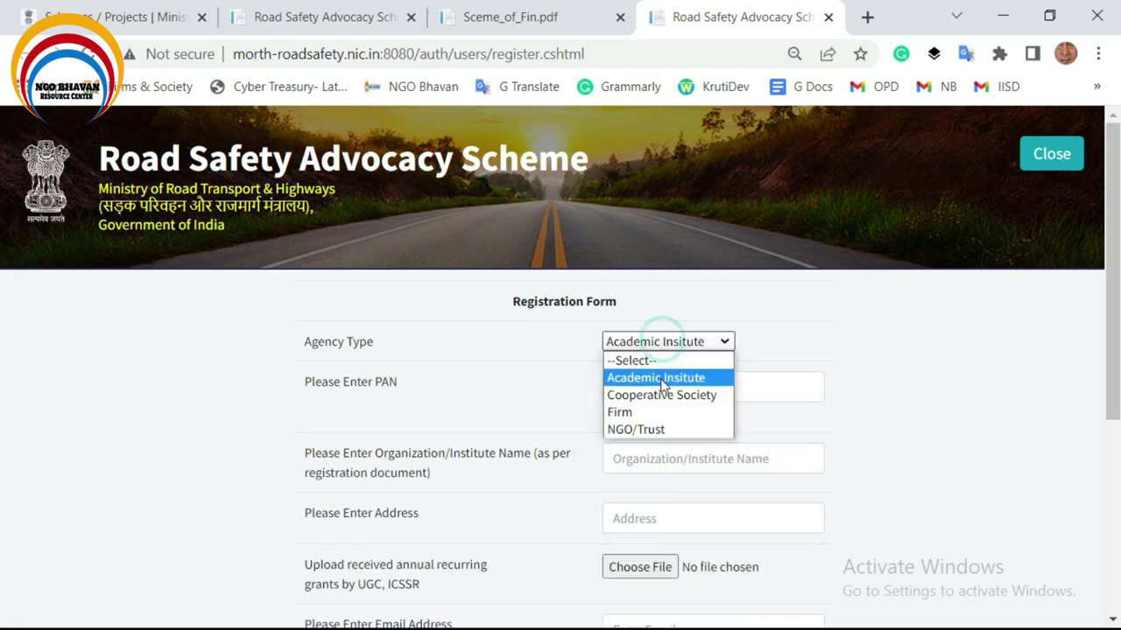
click(660, 430)
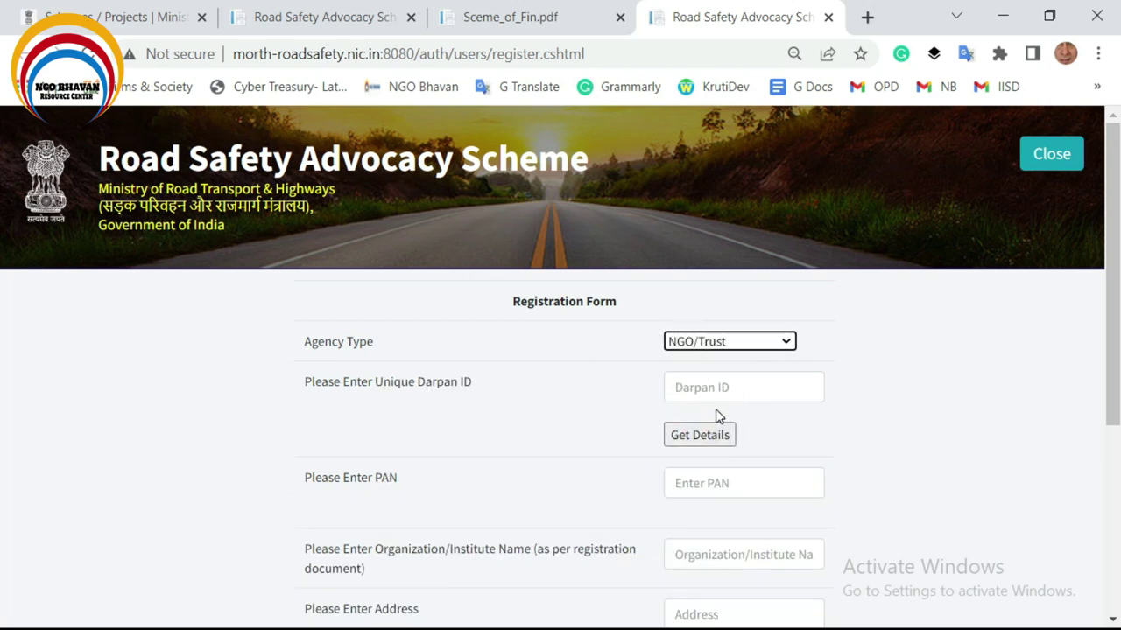
scroll(658, 370, down, 2)
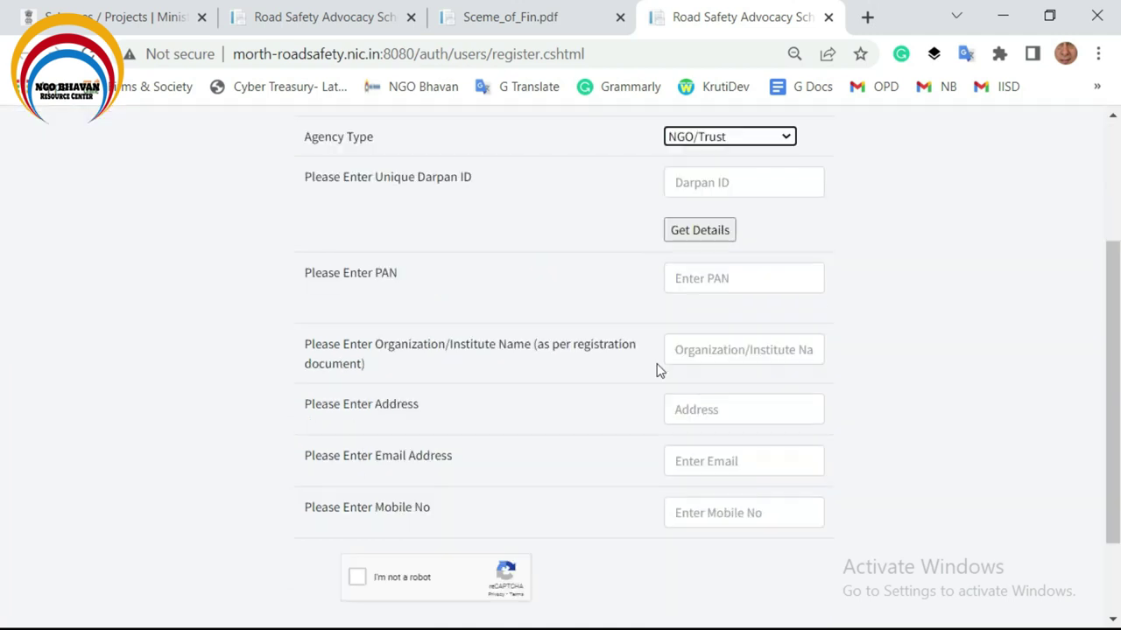
Step through the empty PAN, organisation, address, email and mobile fields, pass the reCAPTCHA, then return to the PDF
click(728, 277)
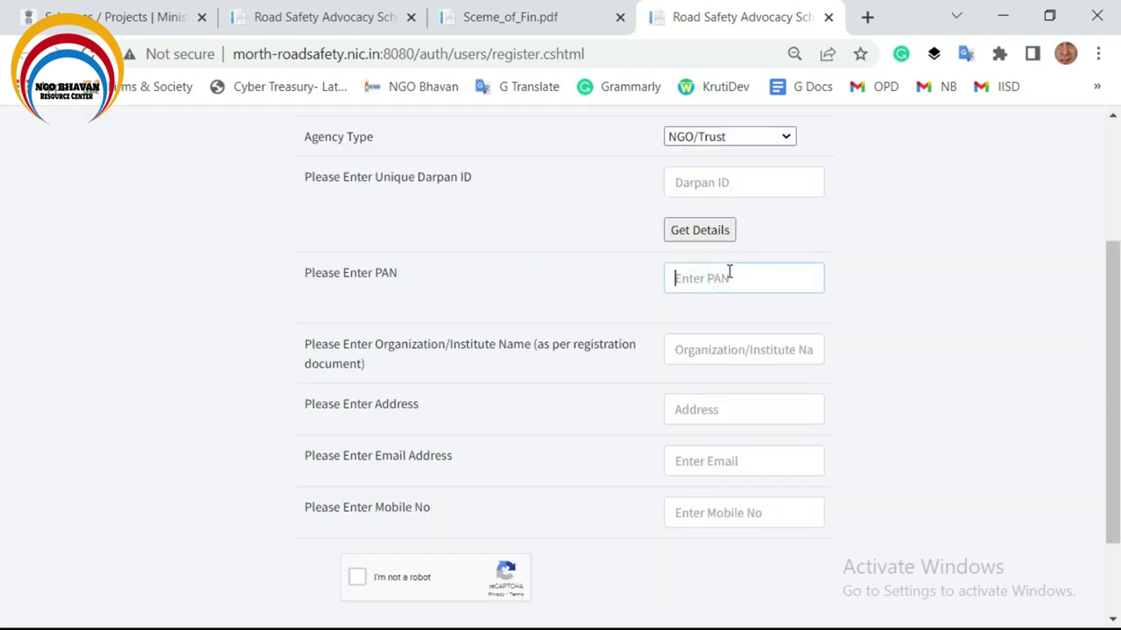
click(738, 350)
click(720, 409)
click(740, 452)
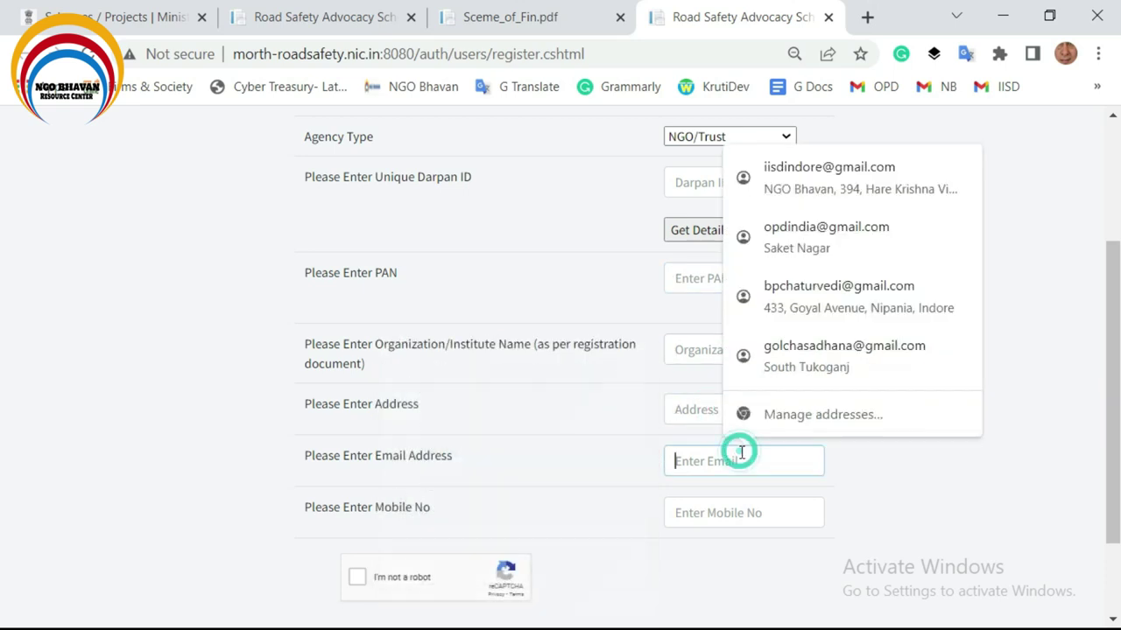
click(749, 506)
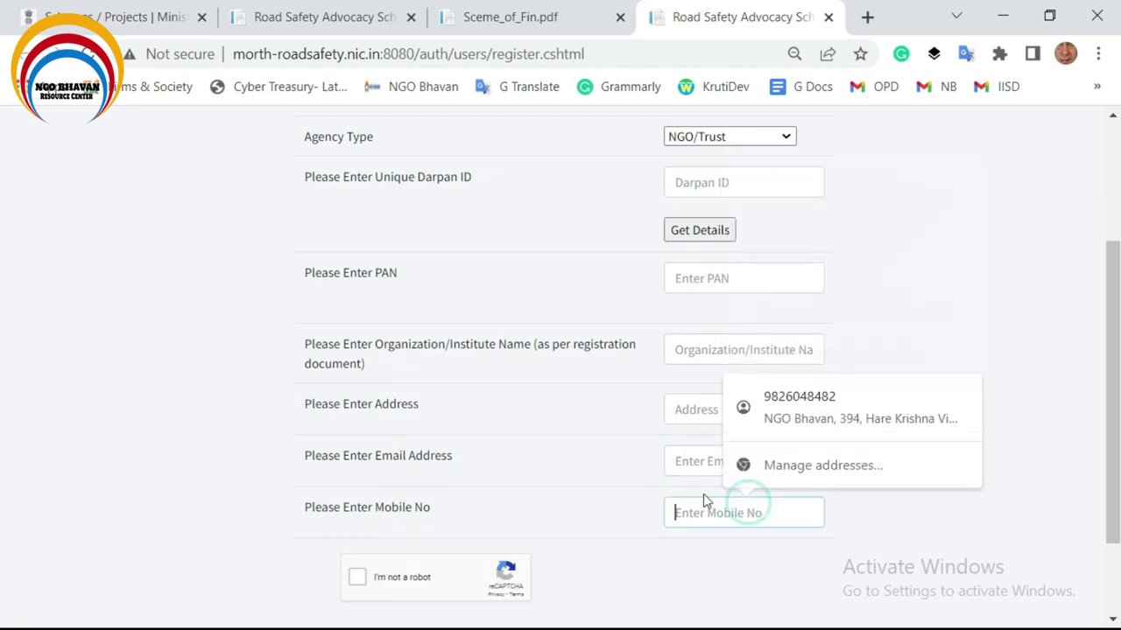
scroll(706, 500, down, 2)
click(366, 461)
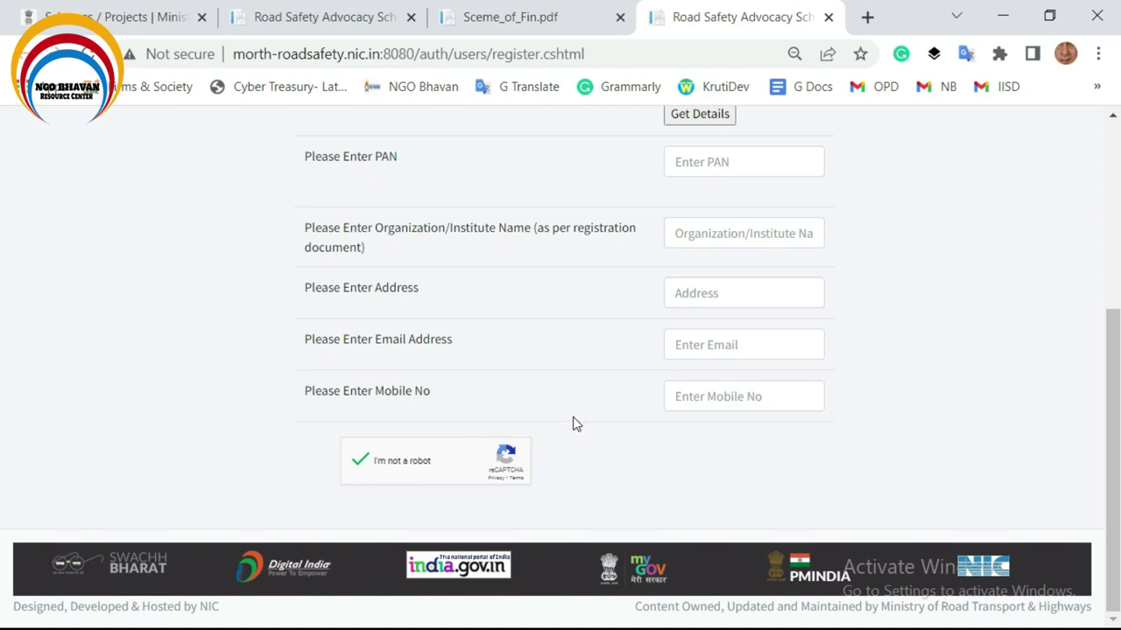
click(523, 12)
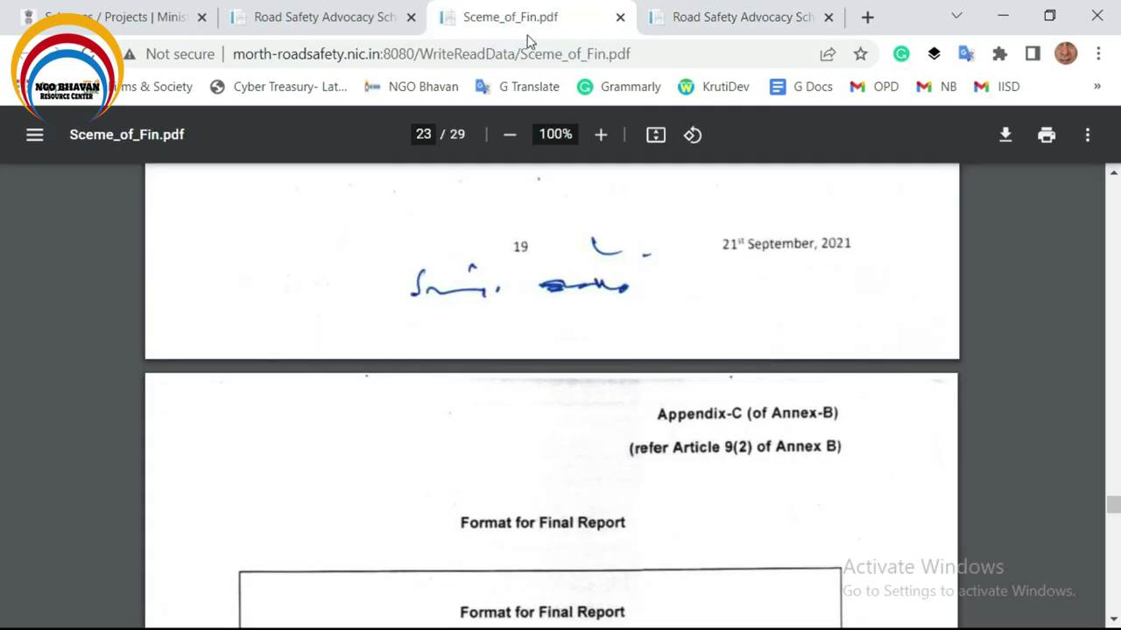
Back on the login page, redo the reCAPTCHA and submit the login, which is rejected as invalid
click(378, 19)
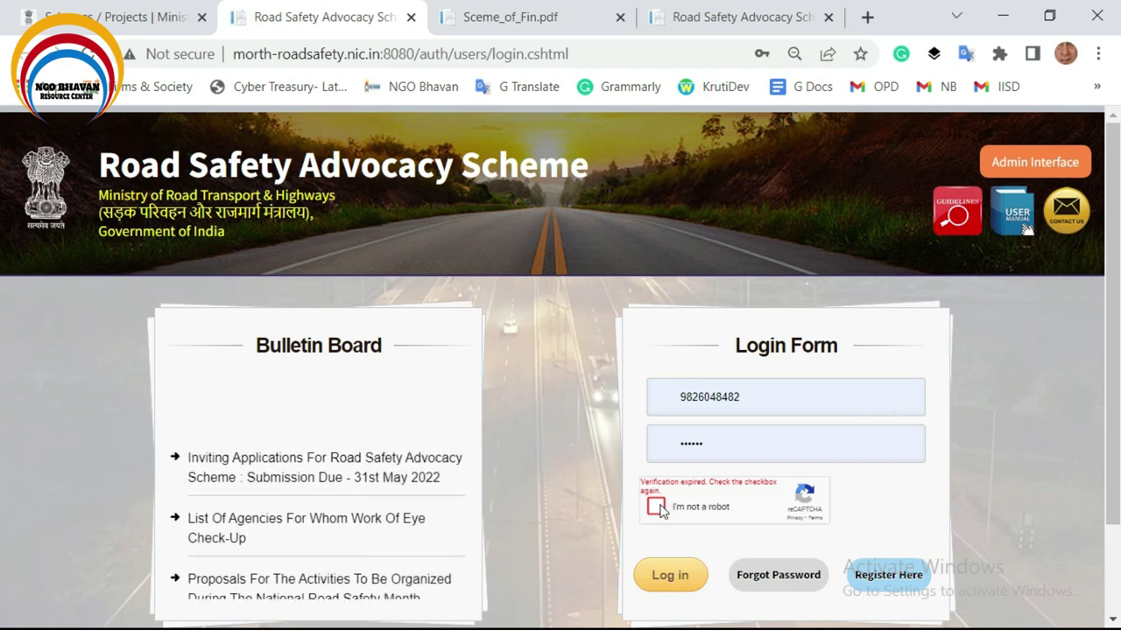
click(745, 397)
click(719, 451)
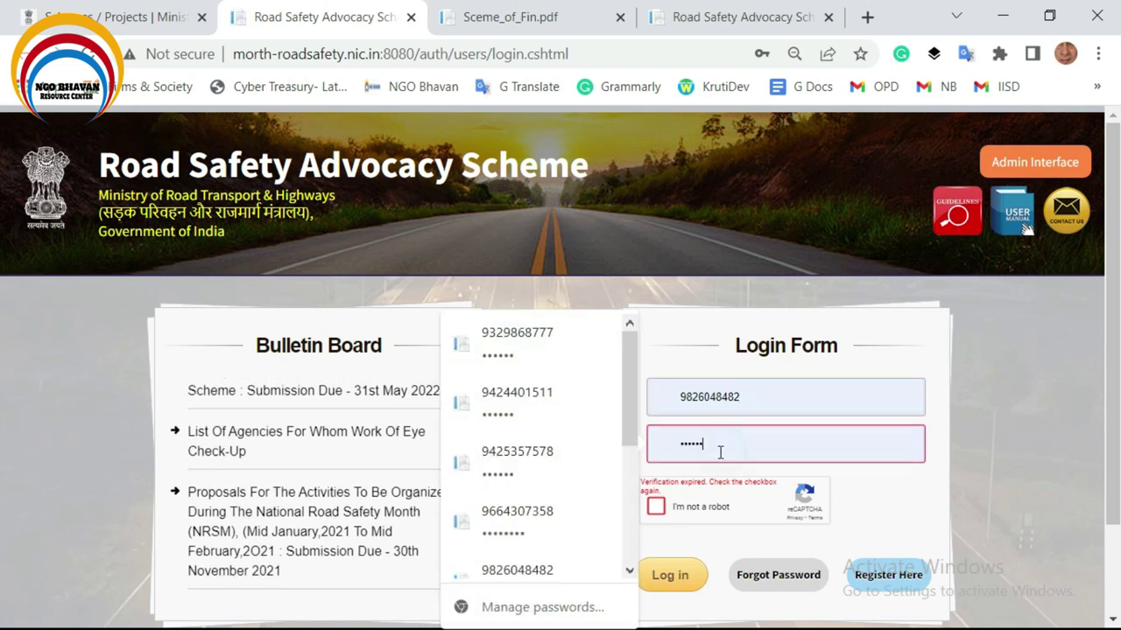
click(660, 512)
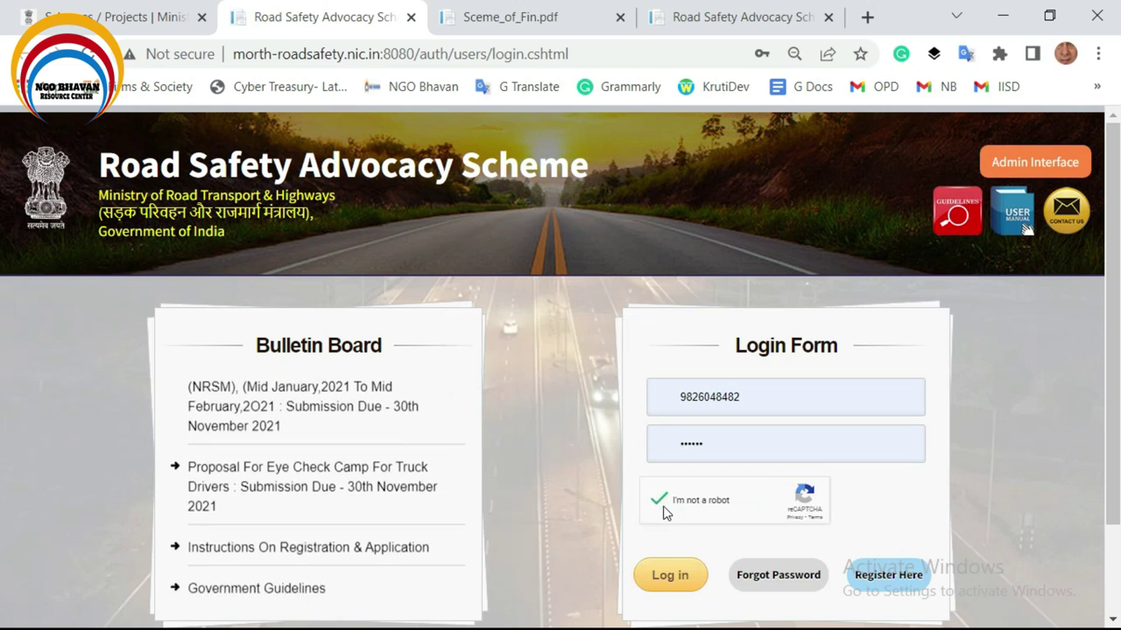
click(662, 573)
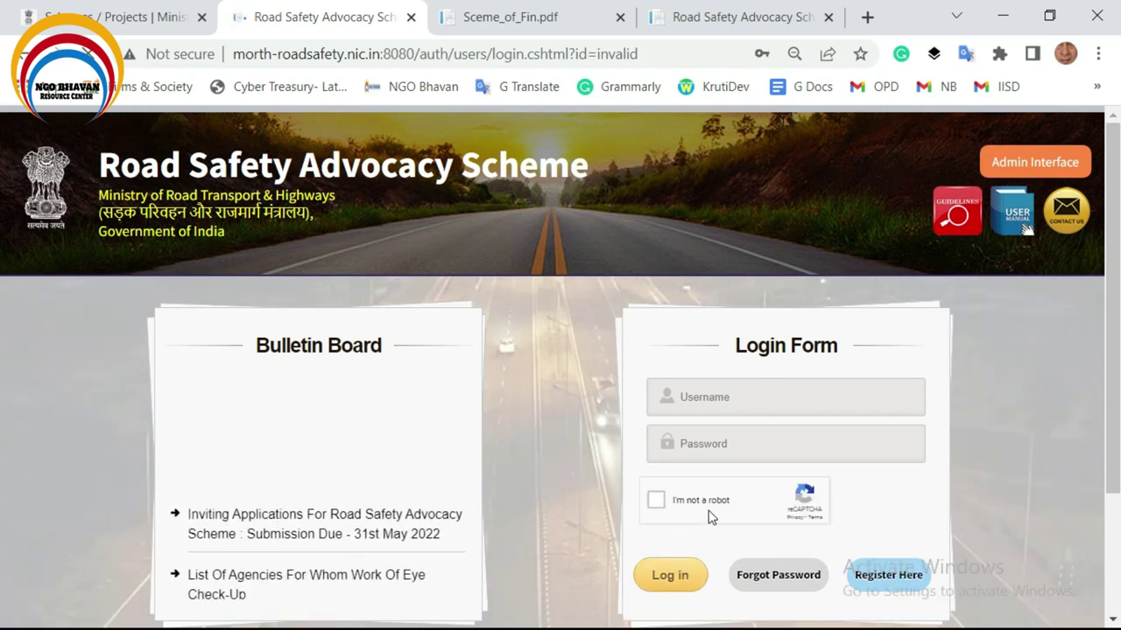
Log in with the first saved account from the autofill list, reaching the dashboard with 1 application
scroll(711, 516, down, 2)
click(729, 234)
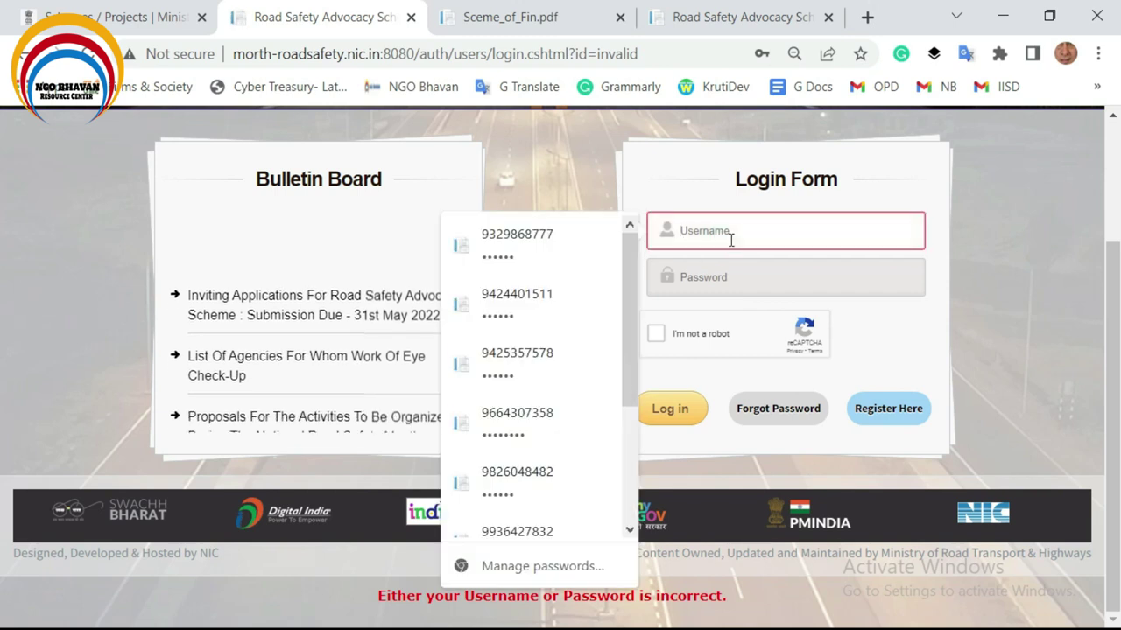
click(570, 245)
click(658, 336)
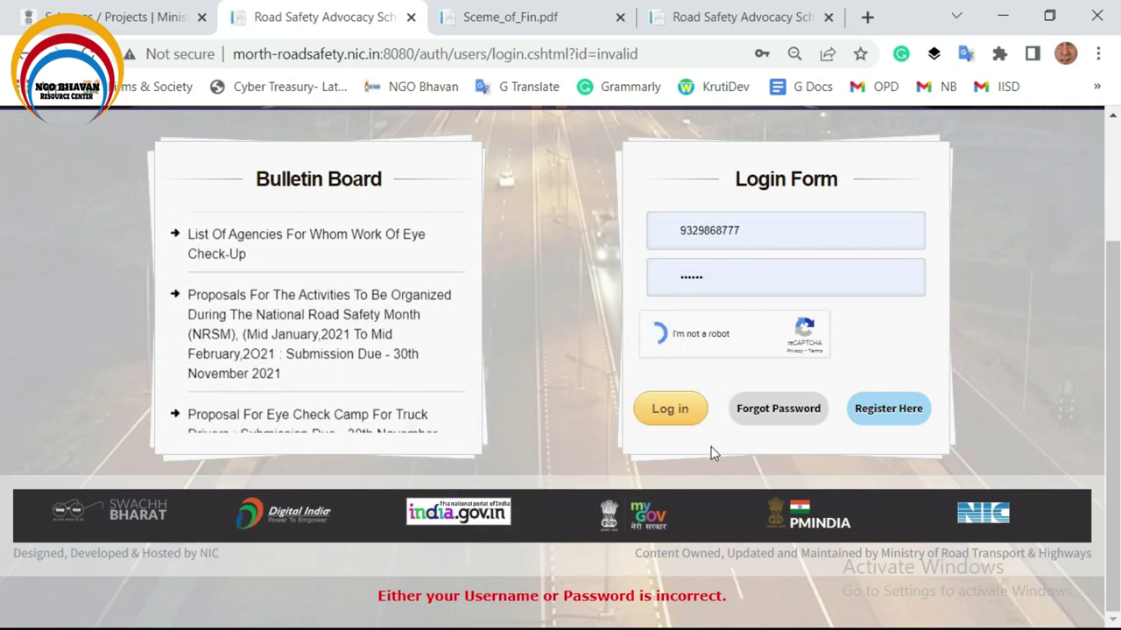
click(661, 411)
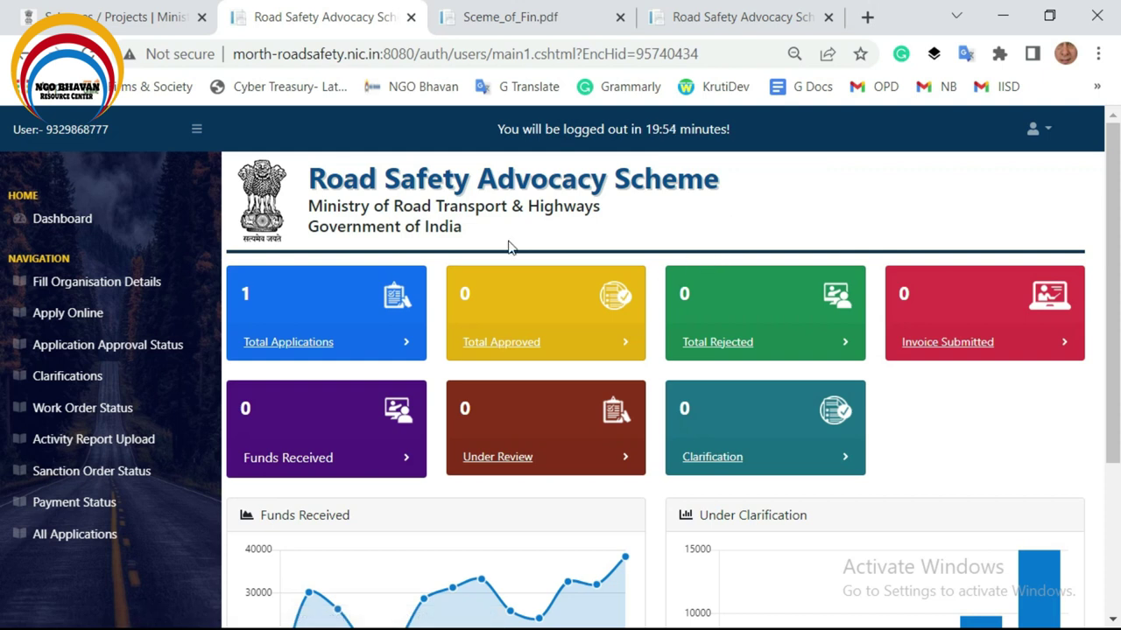
Open Fill Organisation Details and check the phone, Area of Operations, brief note and establishment date fields
click(85, 289)
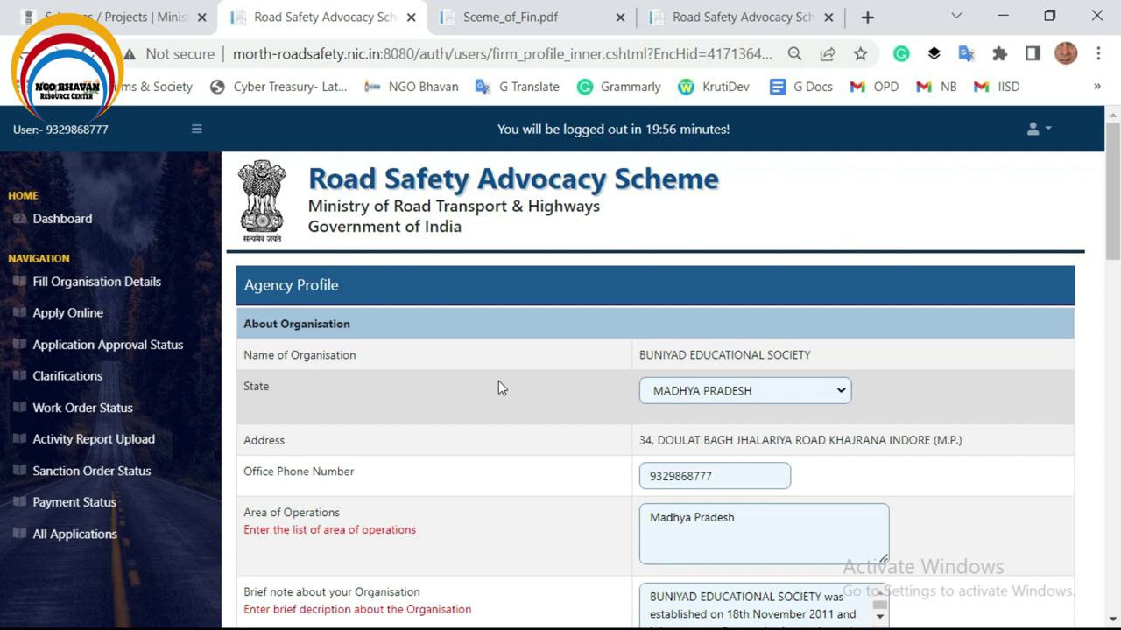
scroll(701, 373, down, 1)
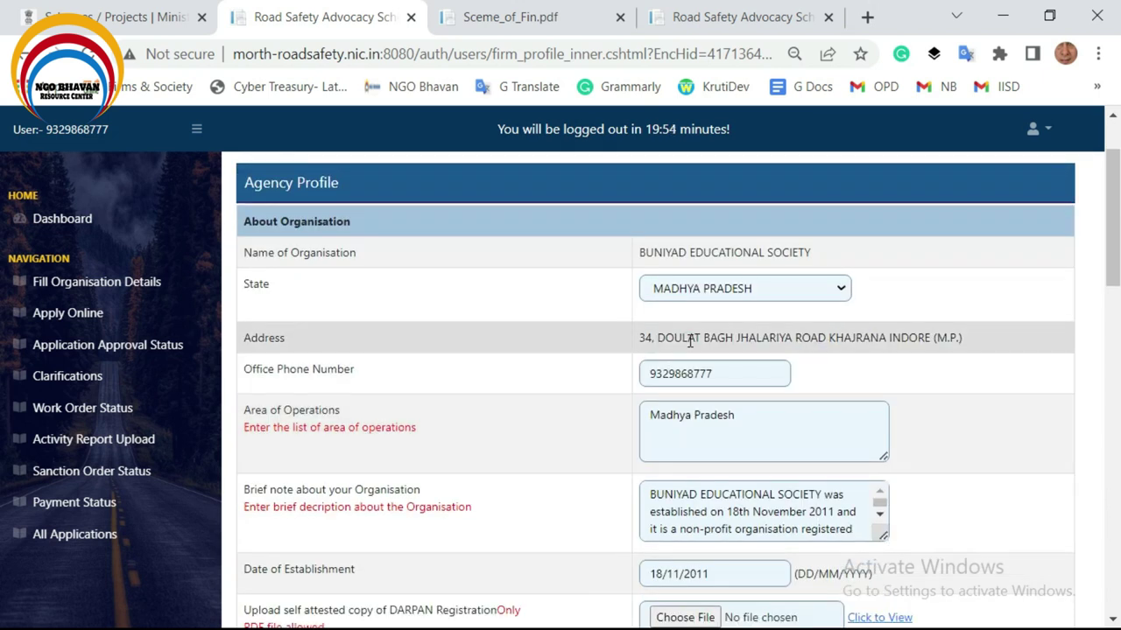
click(743, 376)
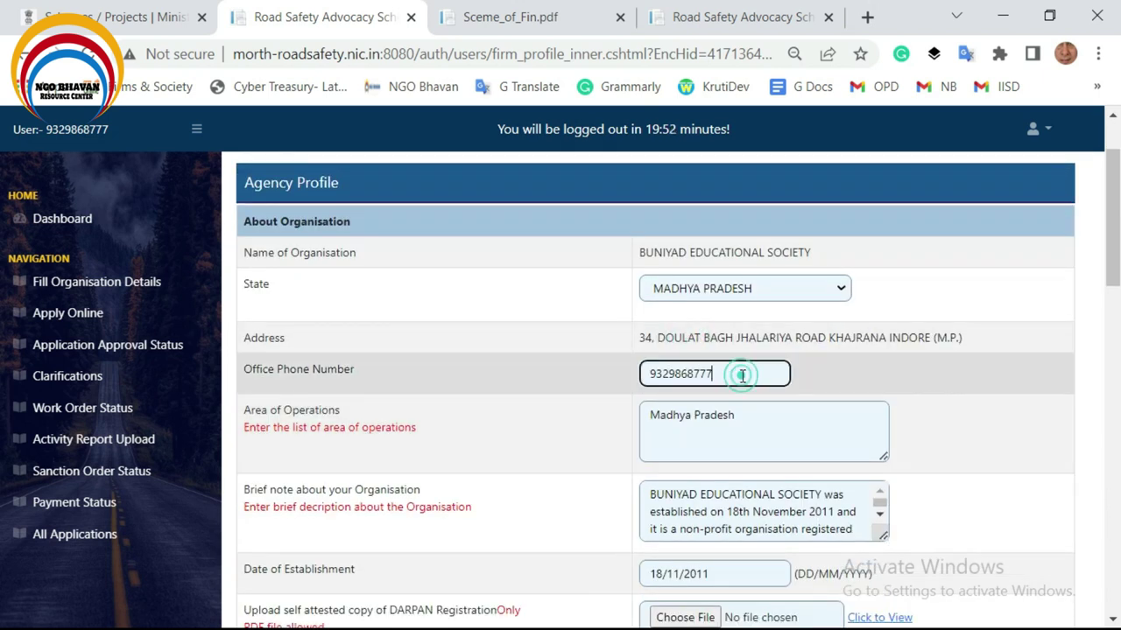
scroll(739, 351, down, 2)
click(762, 221)
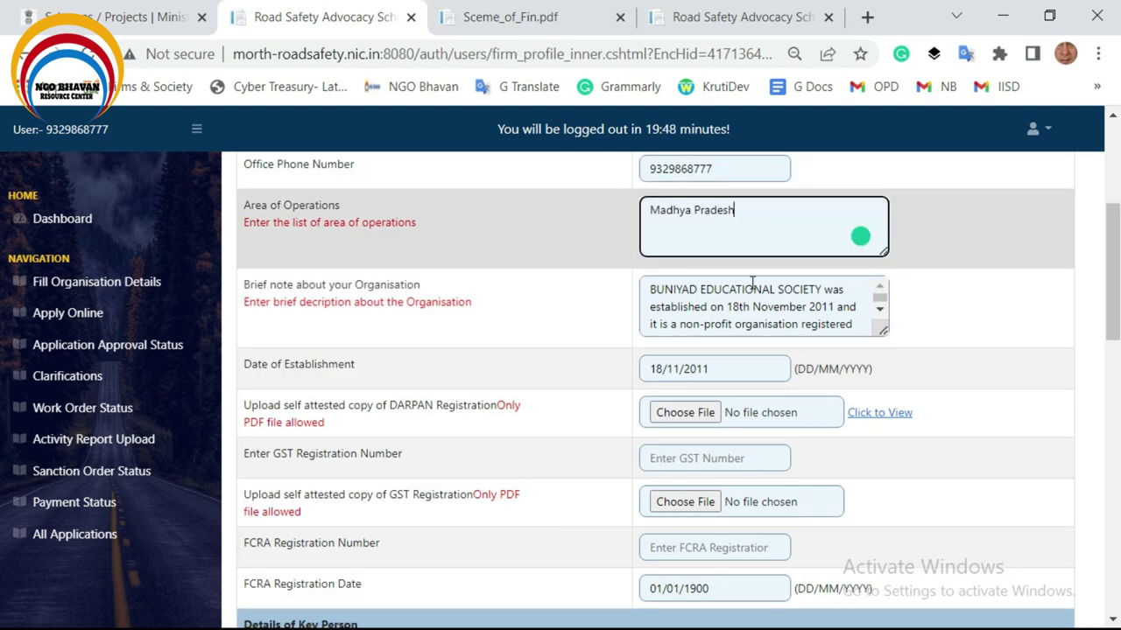
click(714, 315)
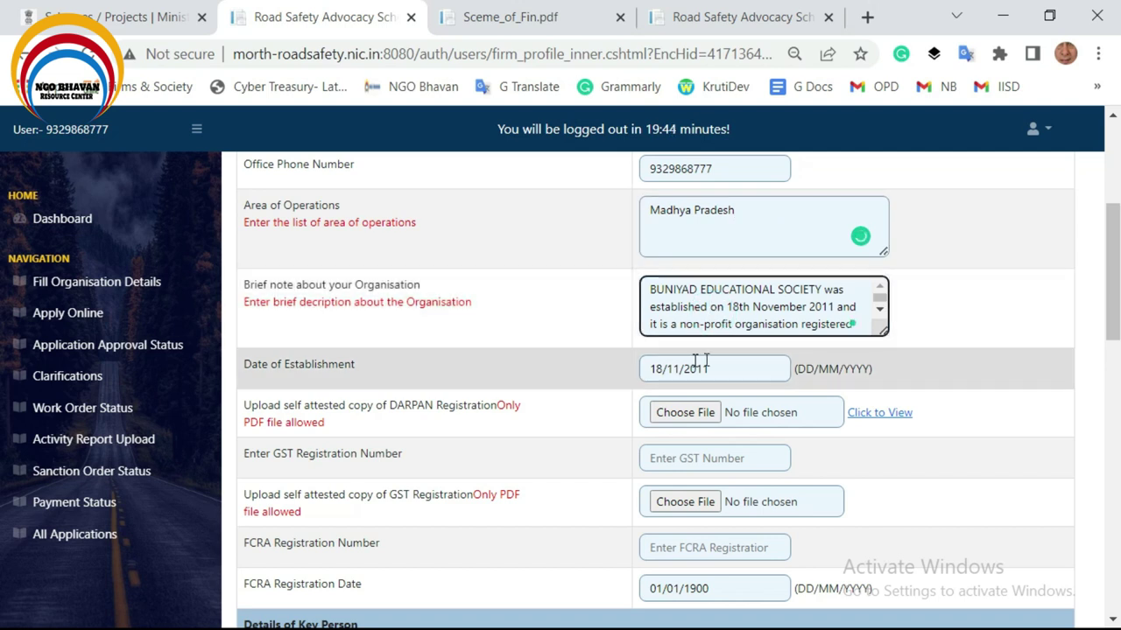
click(707, 379)
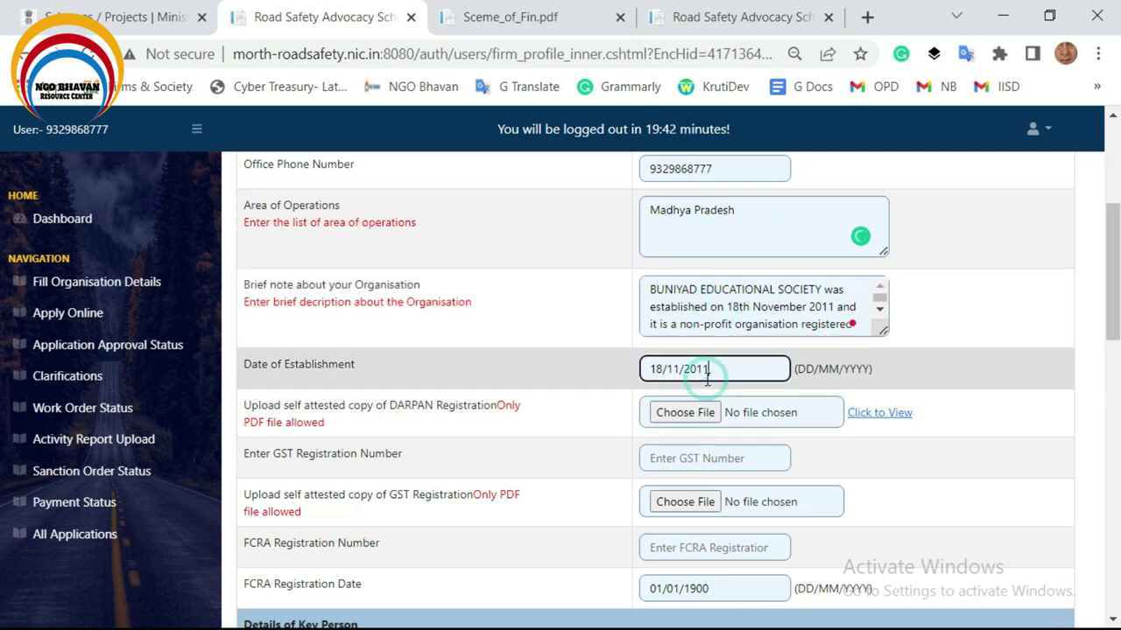
scroll(395, 323, down, 2)
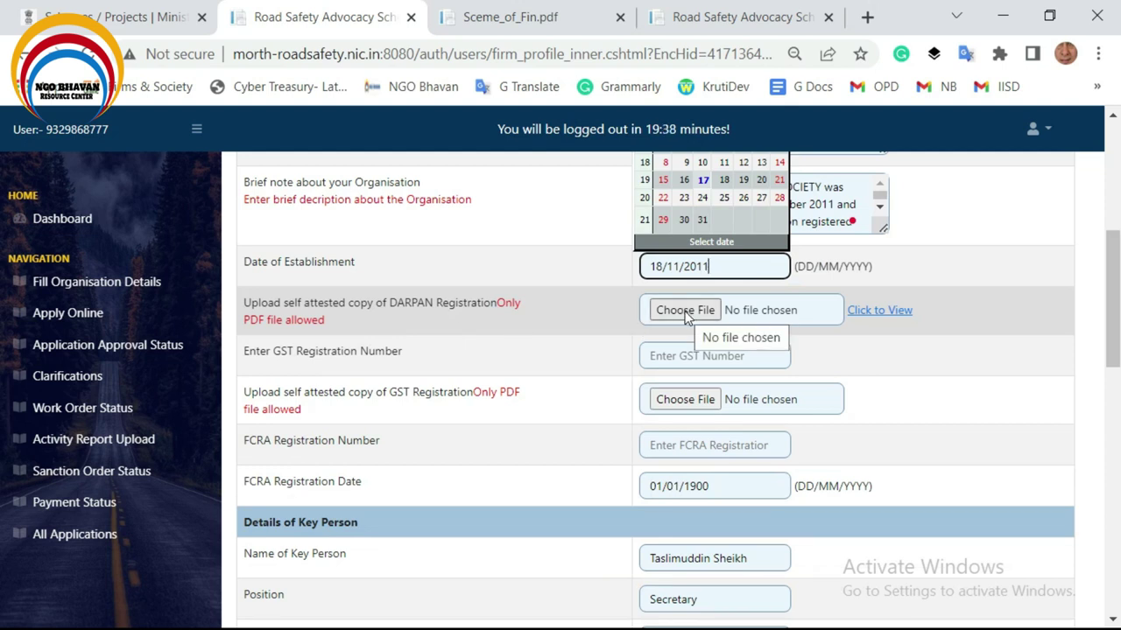
View the uploaded NGO DARPAN certificate in its own tab, then return to the Agency Profile form
click(869, 311)
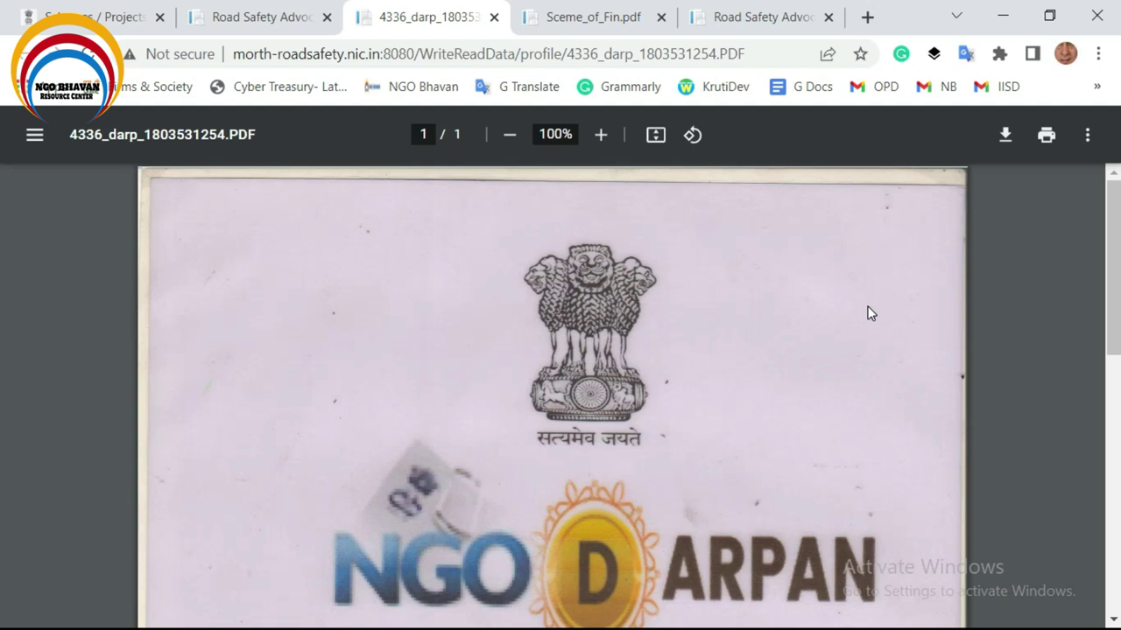
scroll(870, 313, down, 5)
scroll(868, 313, up, 2)
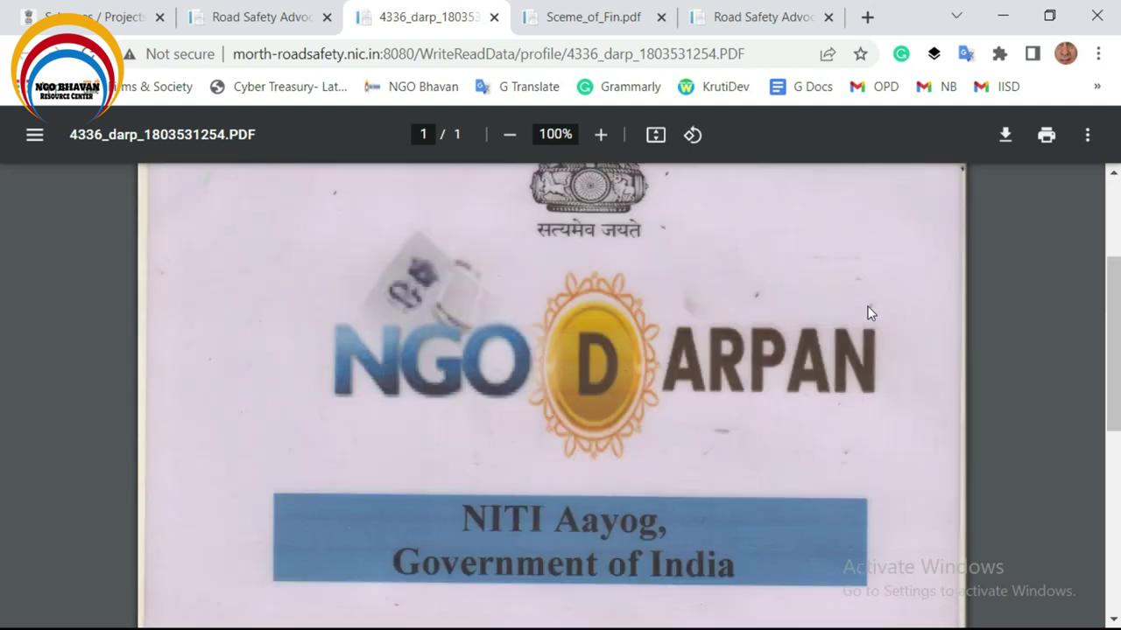
scroll(854, 312, down, 5)
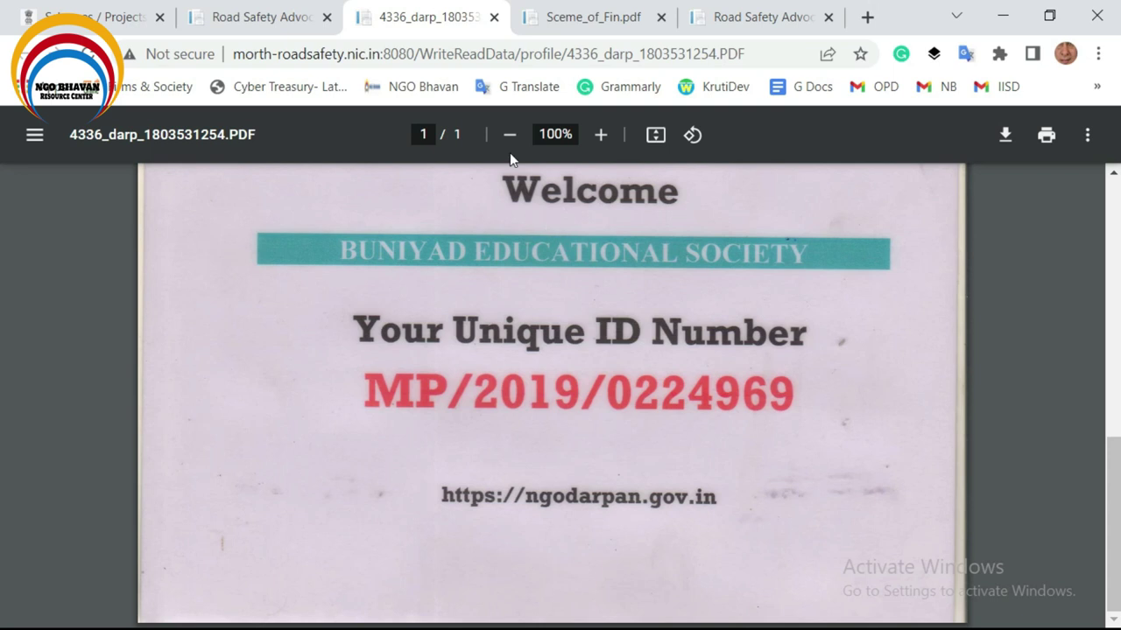
click(231, 18)
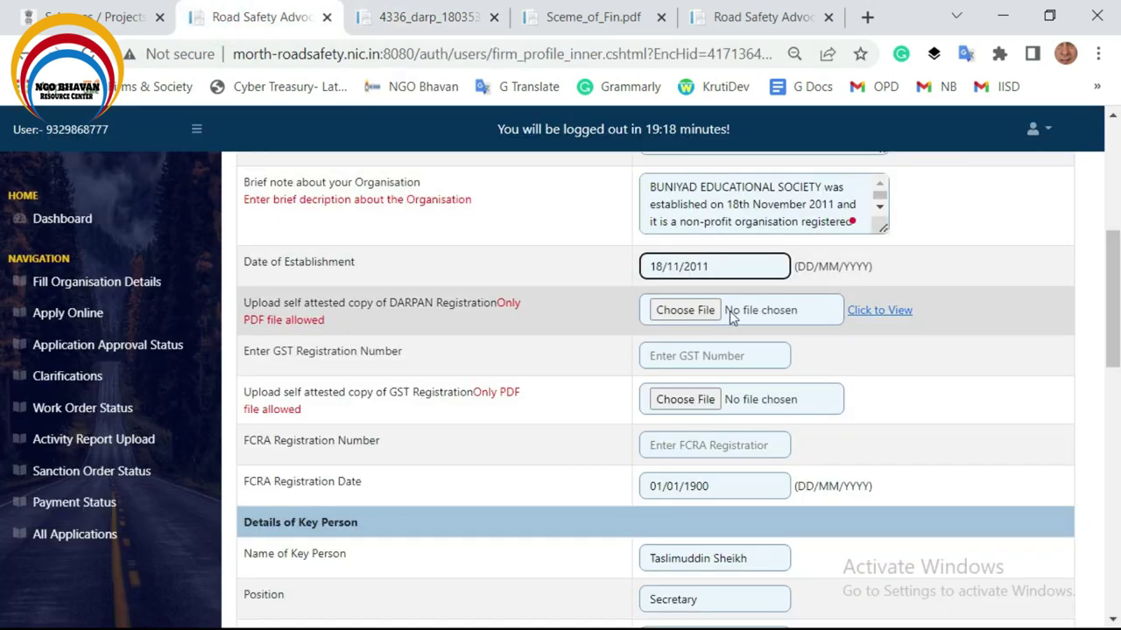
click(713, 355)
click(837, 404)
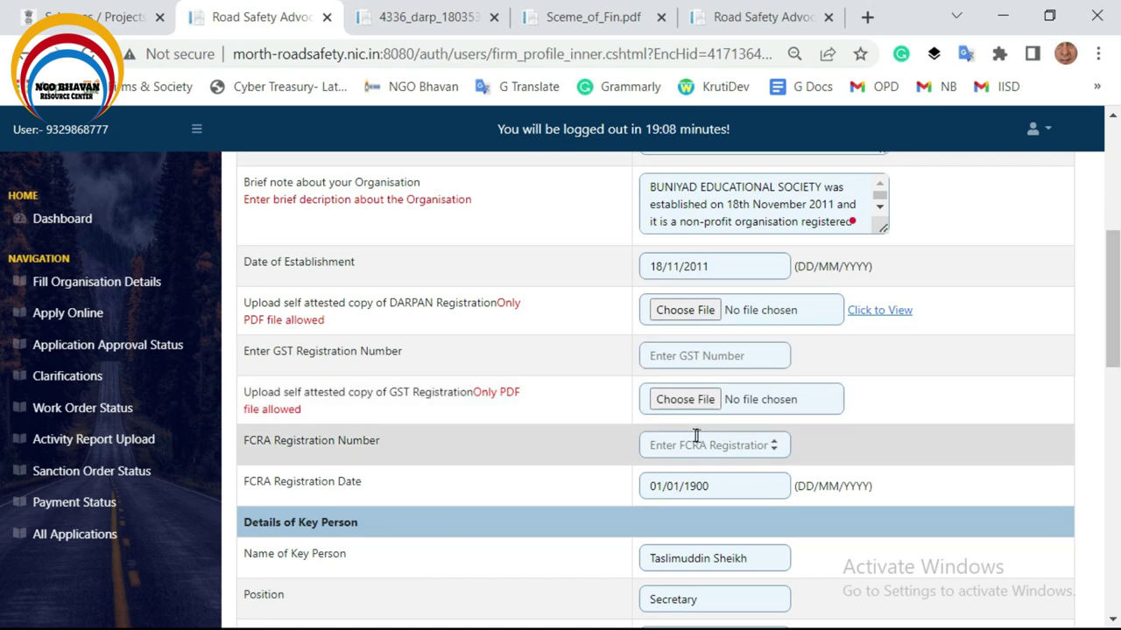
scroll(702, 440, down, 3)
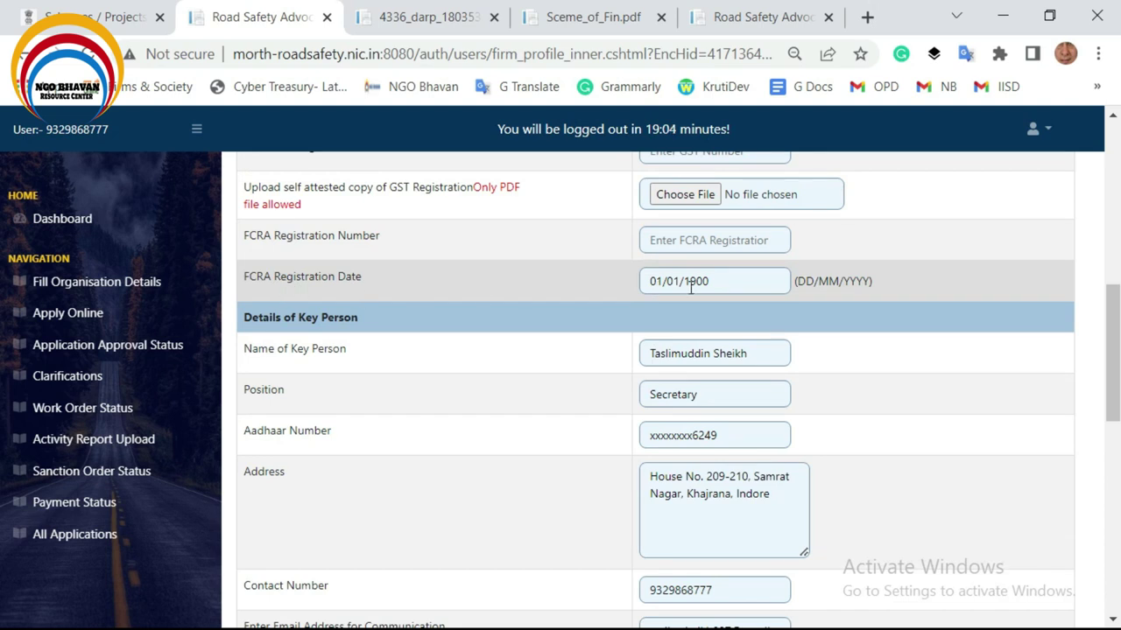
scroll(370, 233, down, 2)
scroll(349, 266, up, 2)
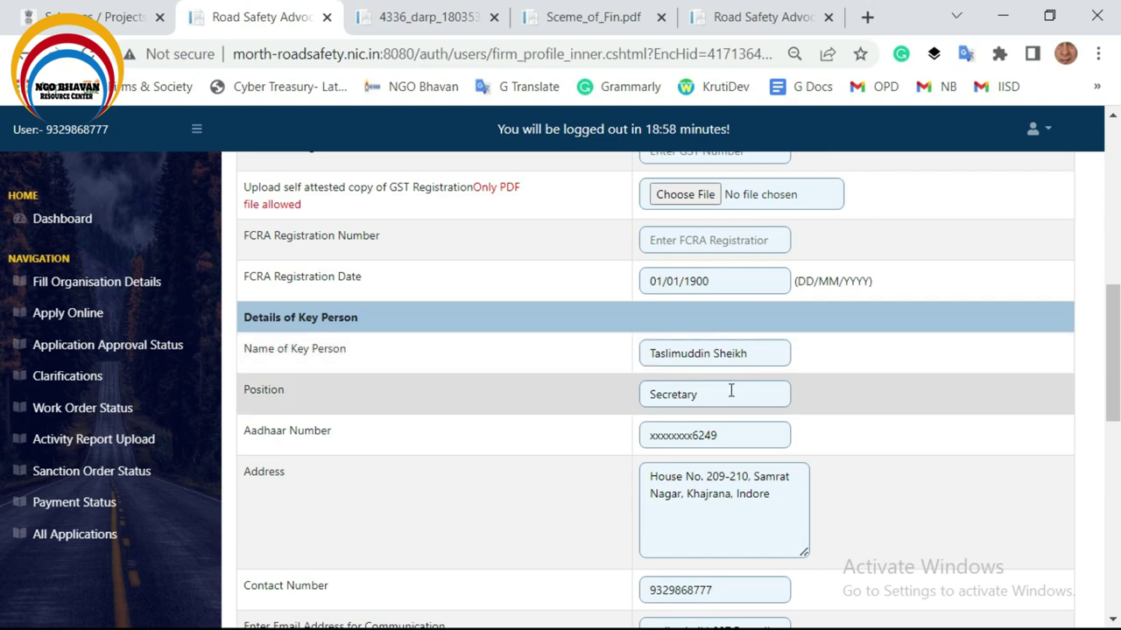
scroll(731, 390, down, 1)
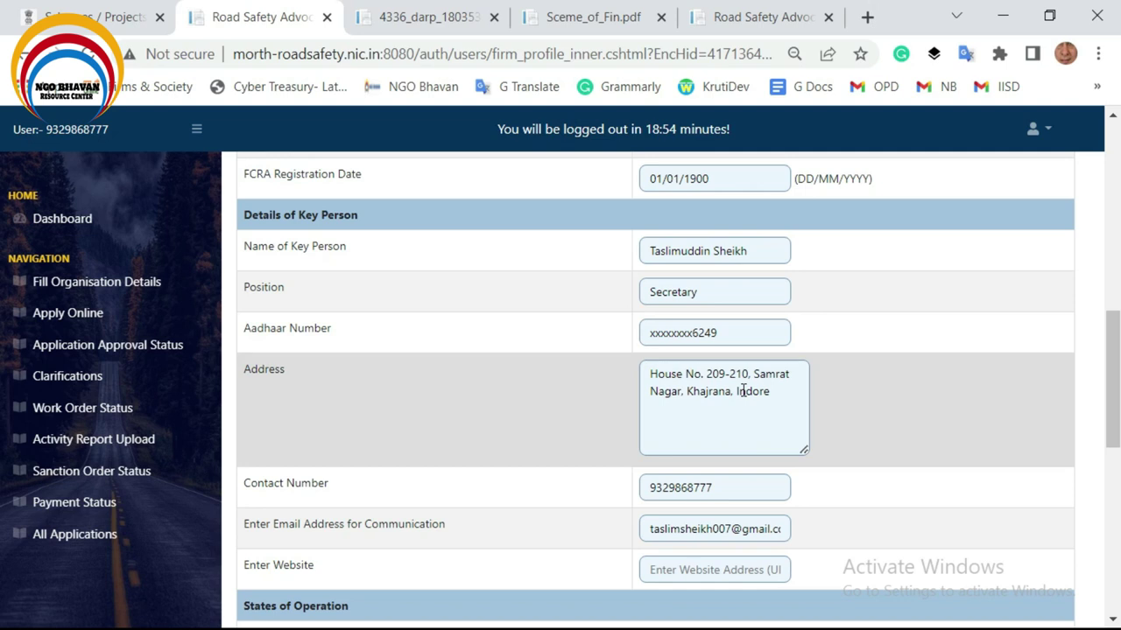
scroll(742, 390, down, 1)
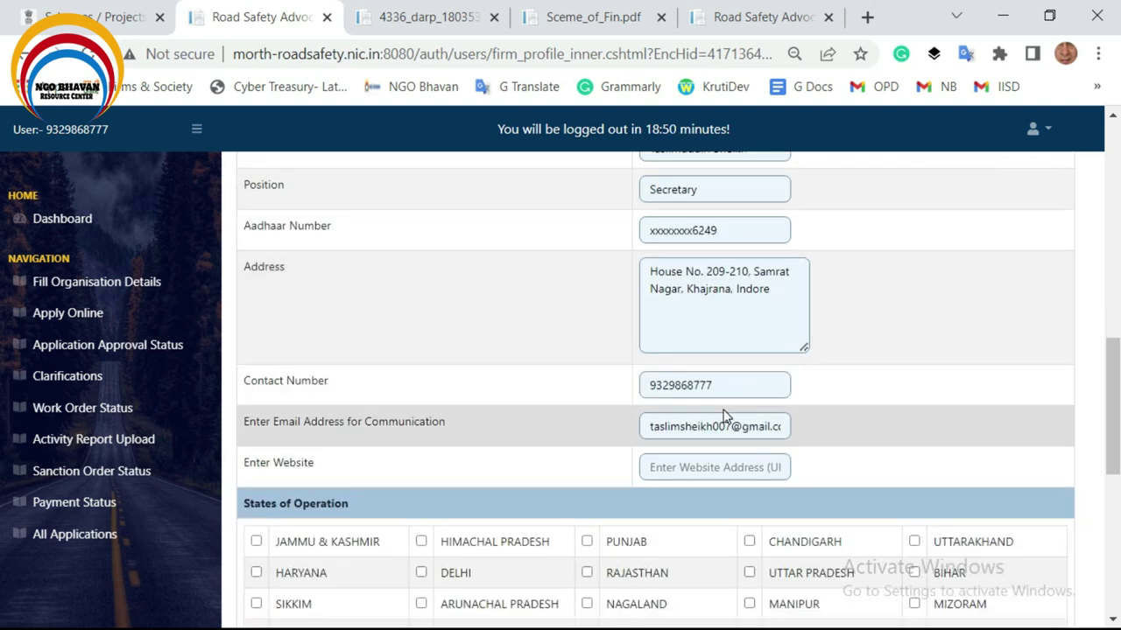
scroll(720, 412, down, 1)
scroll(712, 383, down, 1)
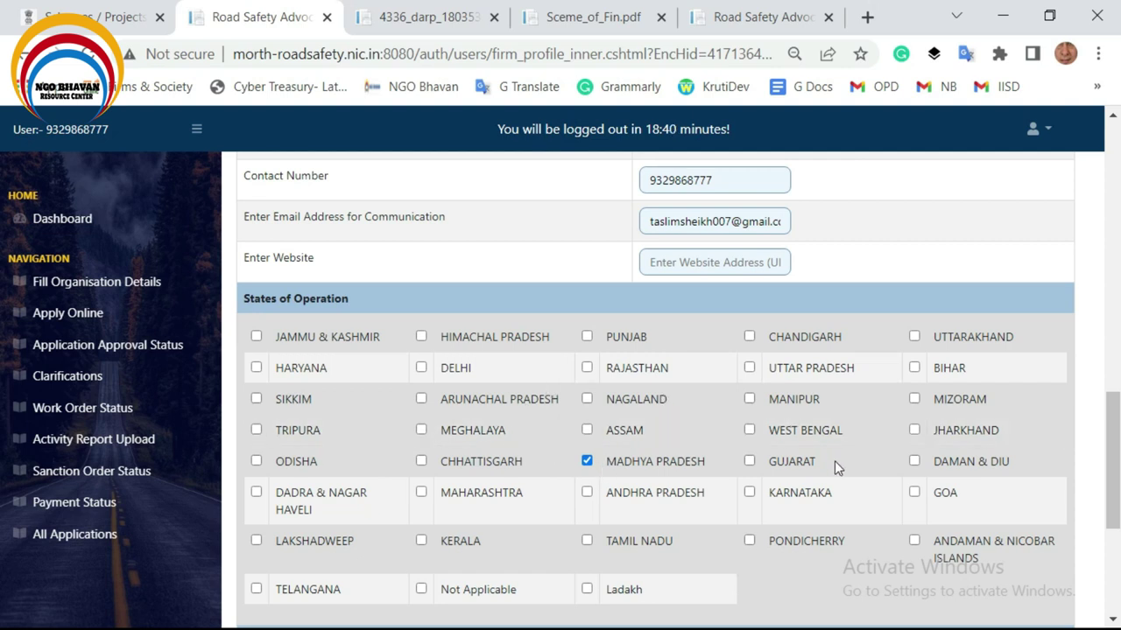
scroll(827, 459, down, 4)
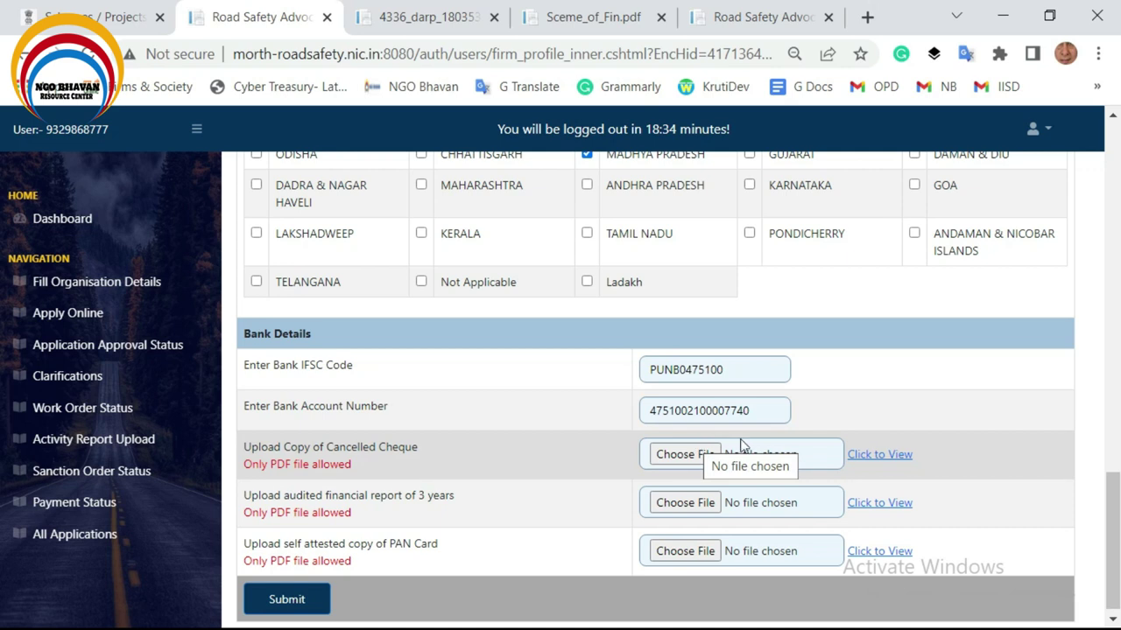
View the uploaded cancelled cheque copy, then return to the form's bank details
click(863, 461)
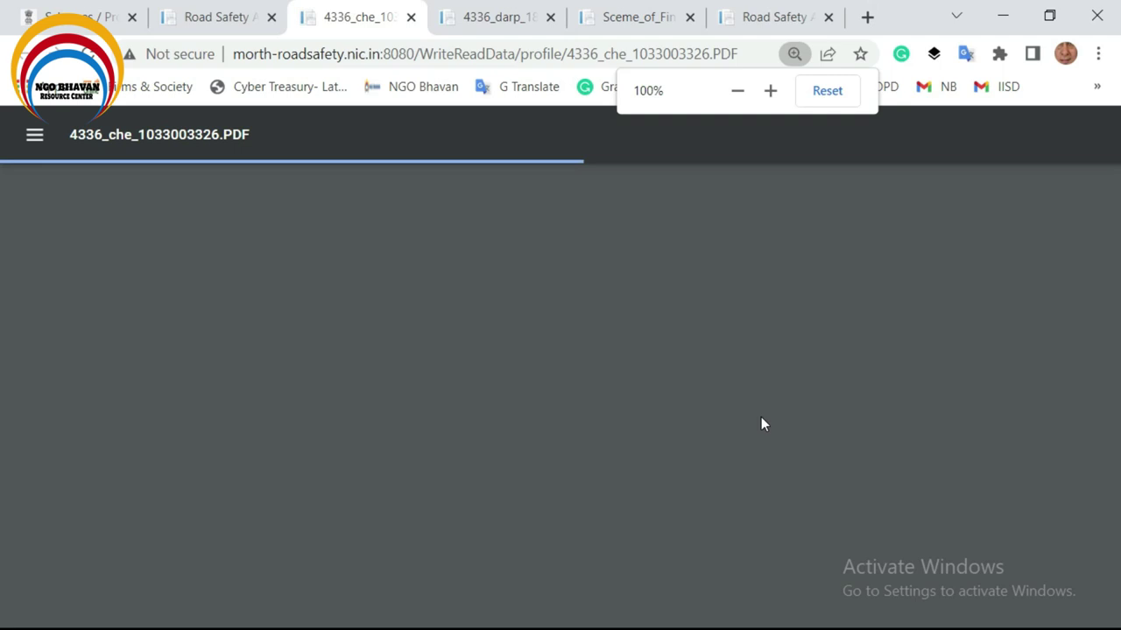
scroll(758, 421, down, 3)
scroll(758, 419, down, 1)
scroll(757, 419, up, 3)
scroll(756, 418, down, 1)
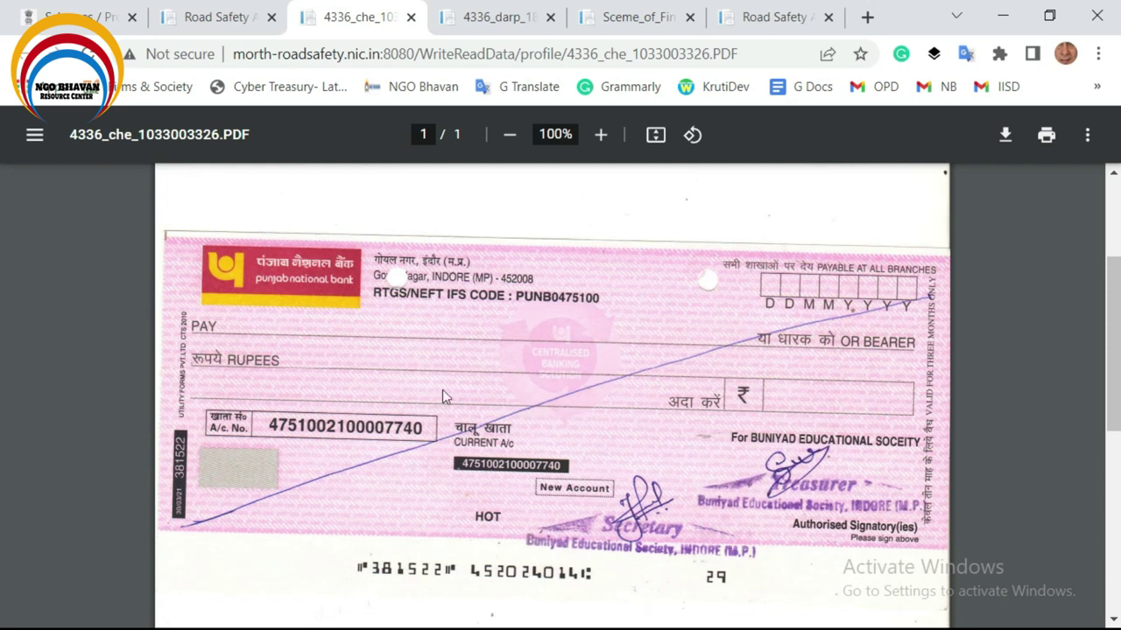
click(249, 16)
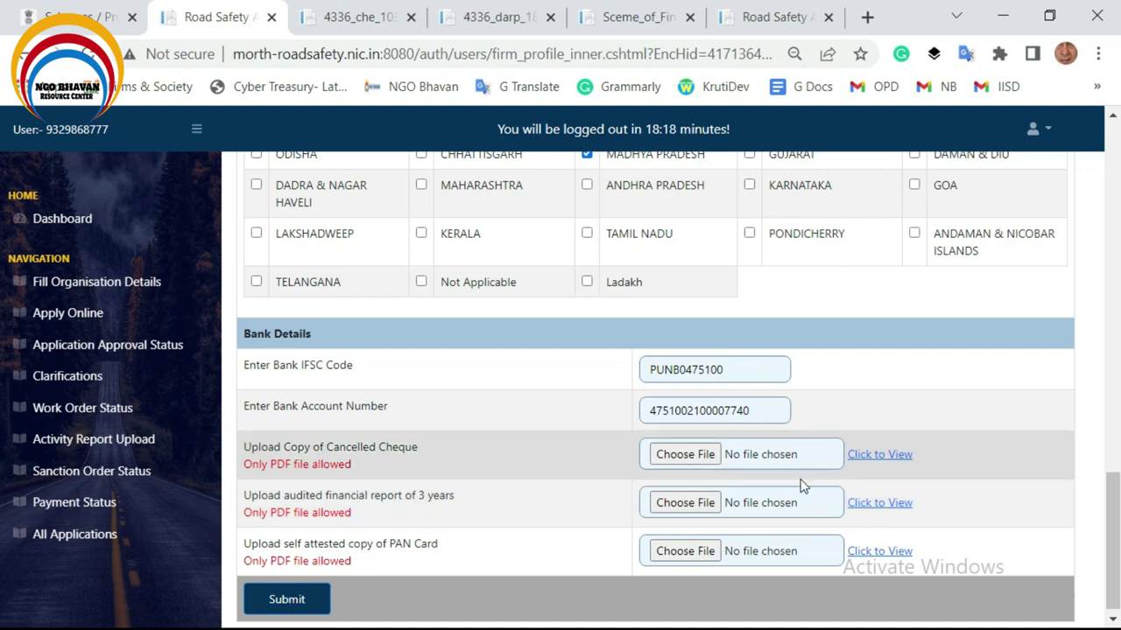
Scroll through the 11-page audited financial report, then return to the Agency Profile form
click(871, 505)
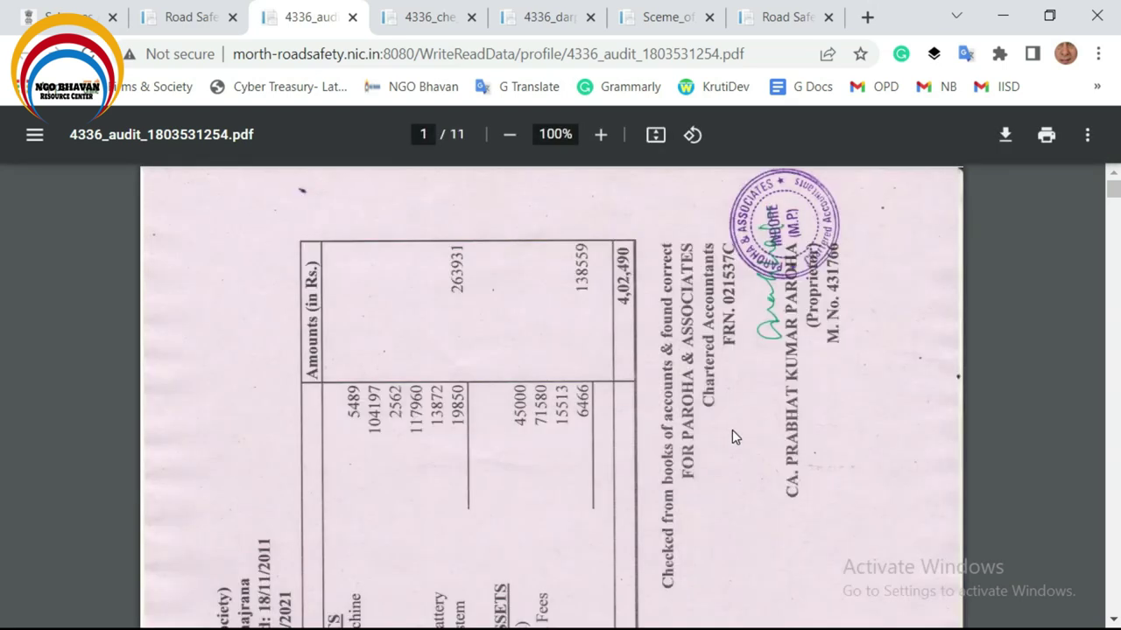
scroll(731, 429, down, 5)
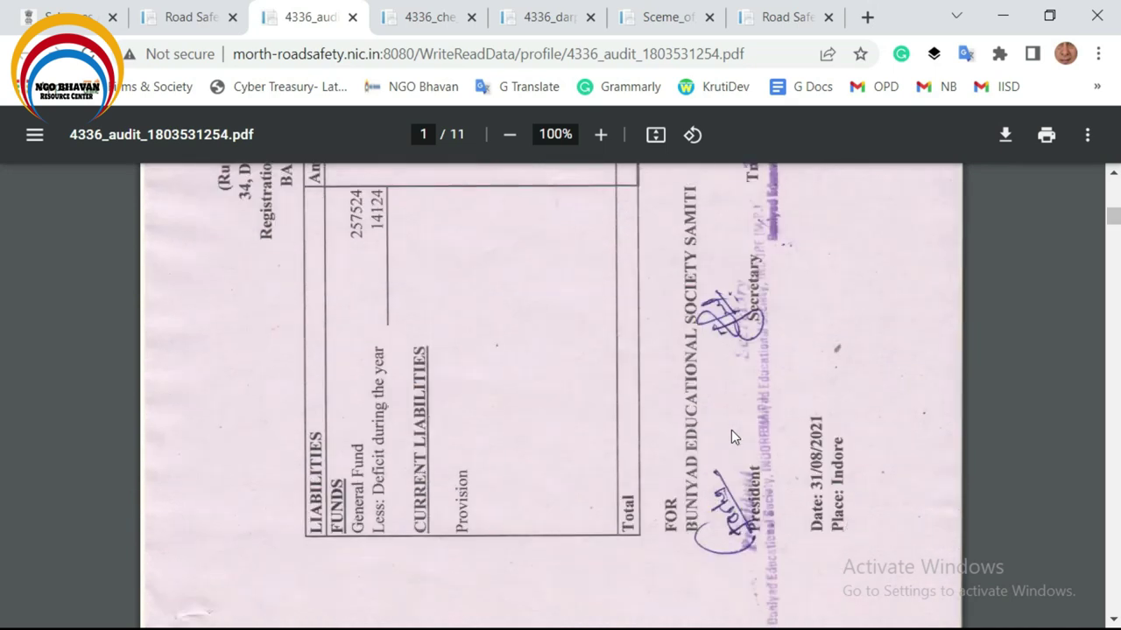
scroll(731, 430, down, 12)
scroll(731, 430, down, 10)
scroll(732, 442, down, 5)
scroll(732, 442, down, 5)
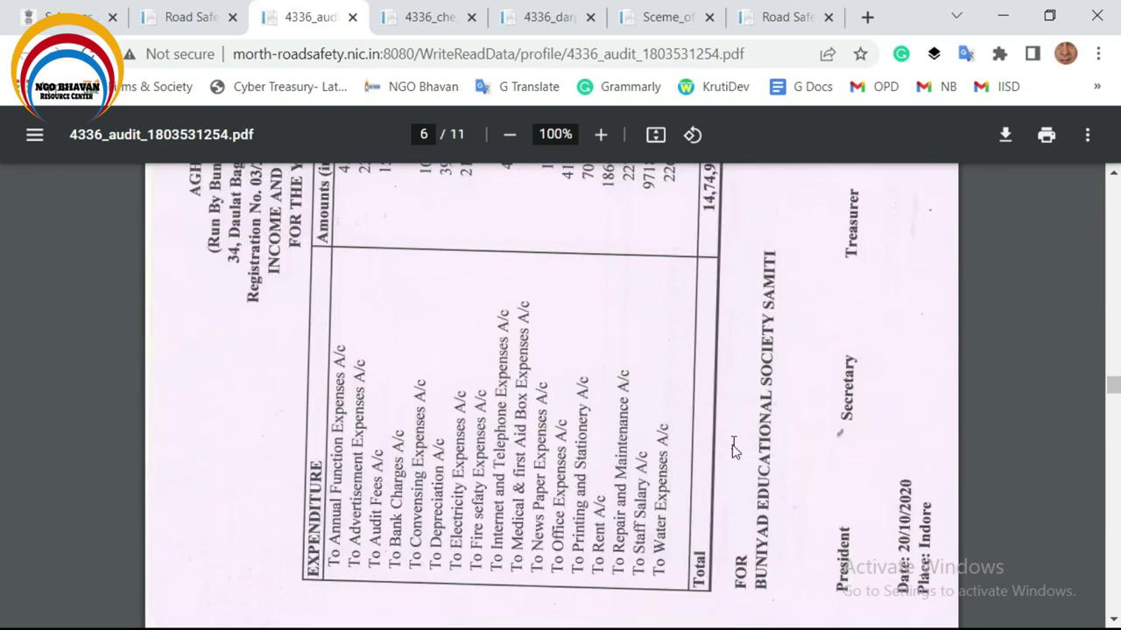
scroll(727, 464, down, 5)
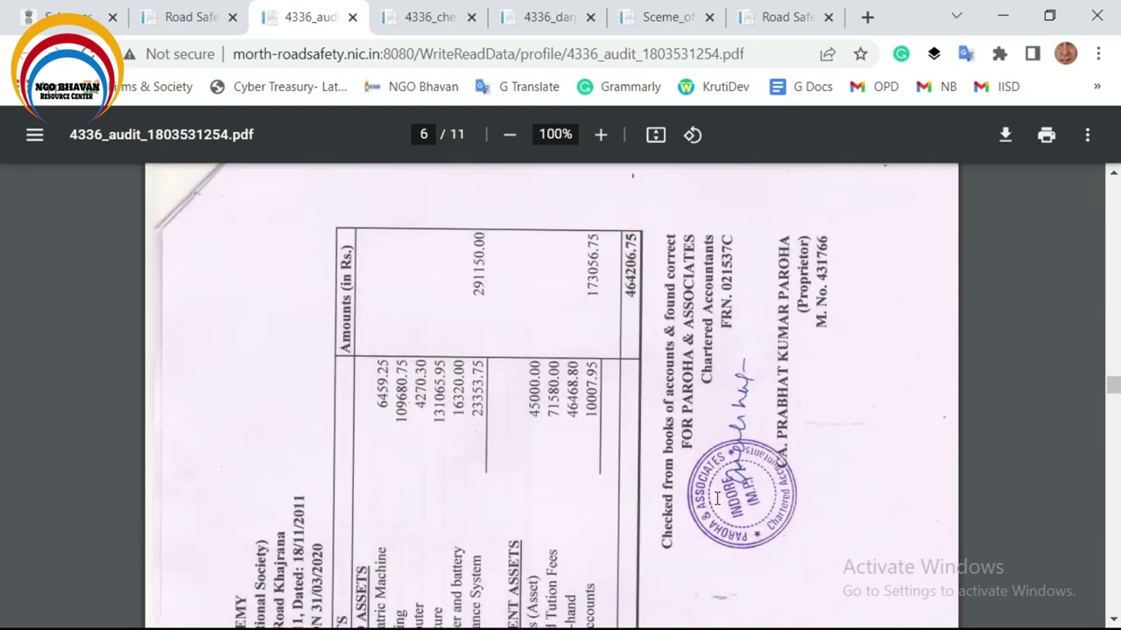
click(180, 17)
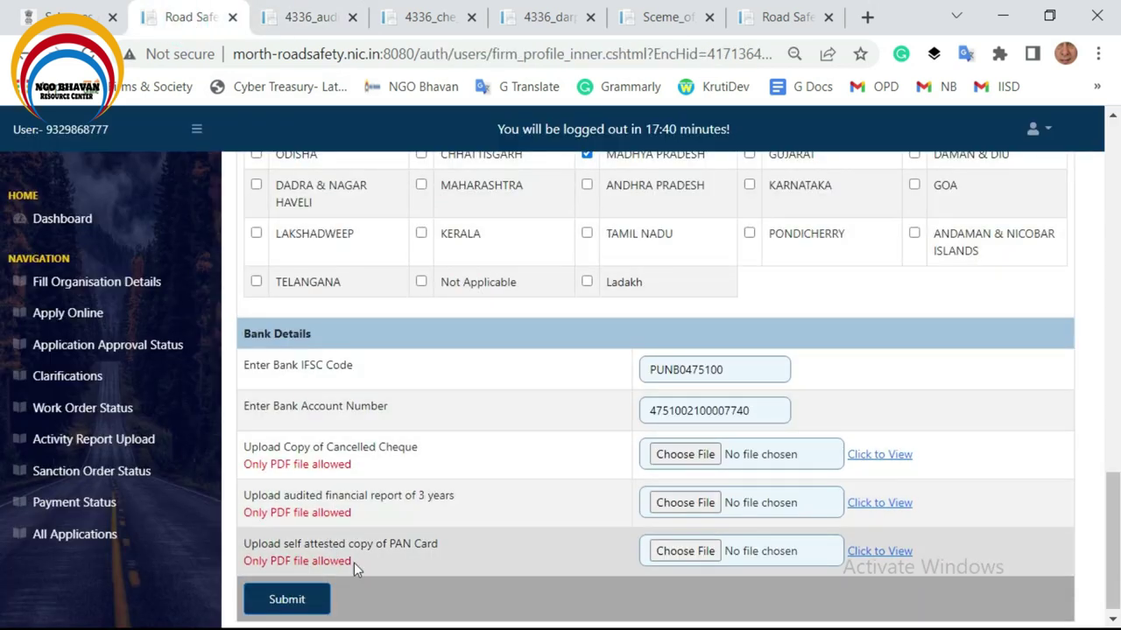
Check the uploaded PAN card copy, then submit the Agency Profile and acknowledge Record Added
click(871, 551)
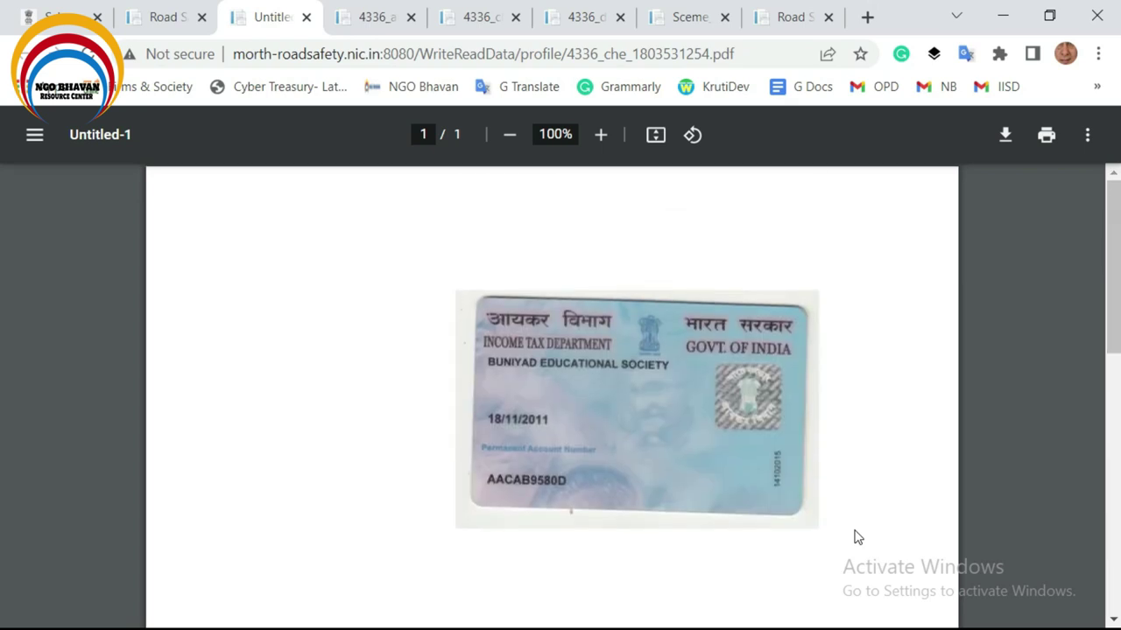
scroll(578, 505, down, 3)
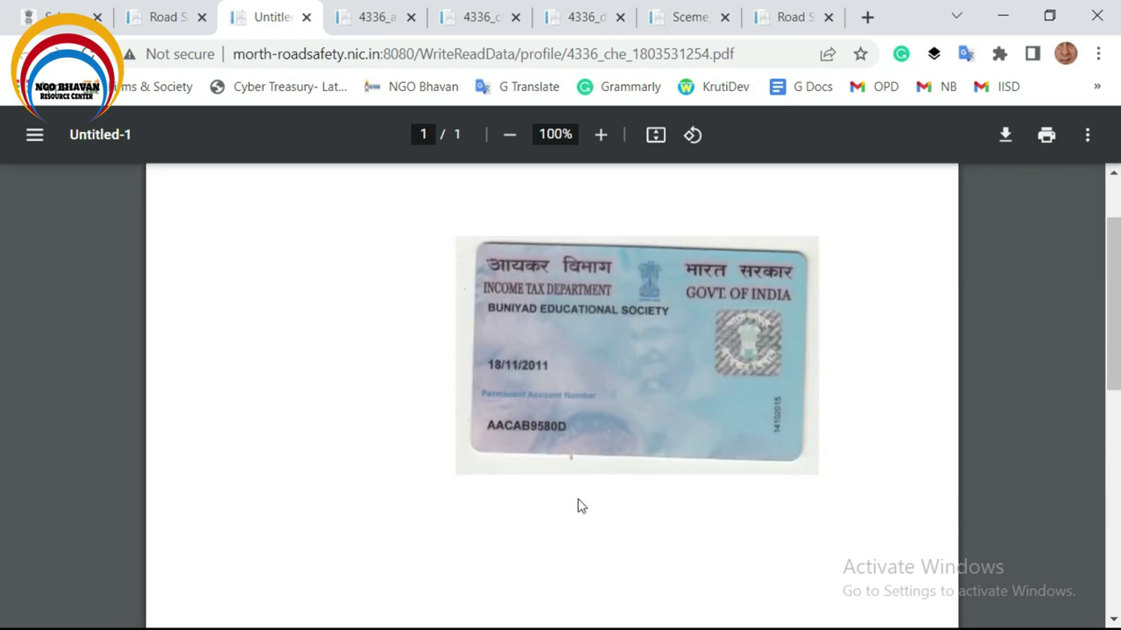
click(180, 19)
scroll(466, 271, down, 1)
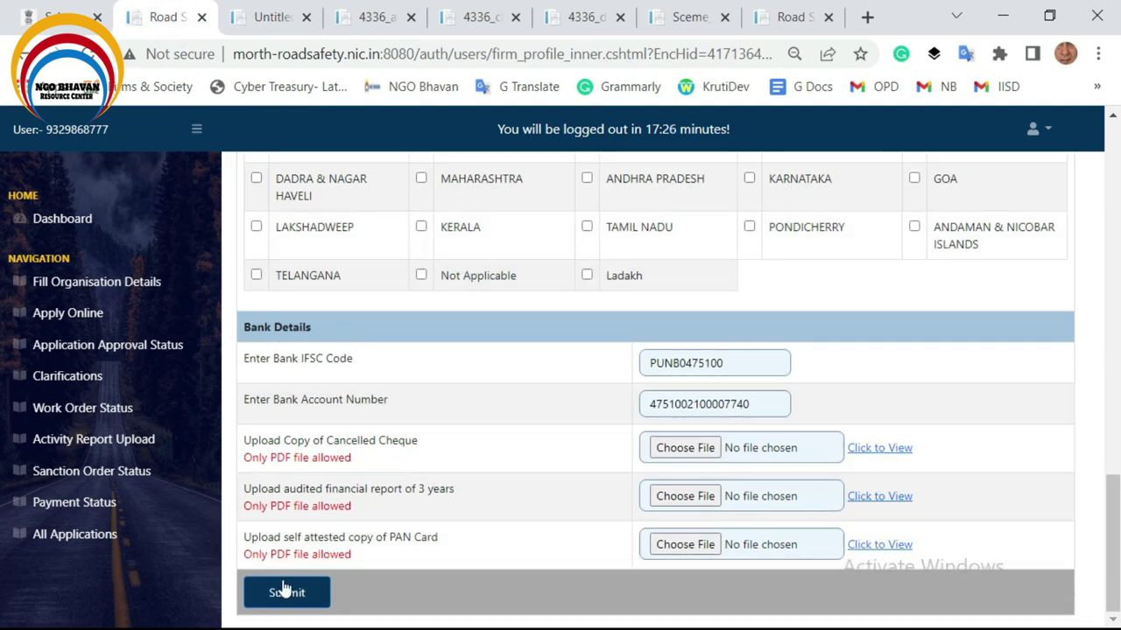
click(281, 593)
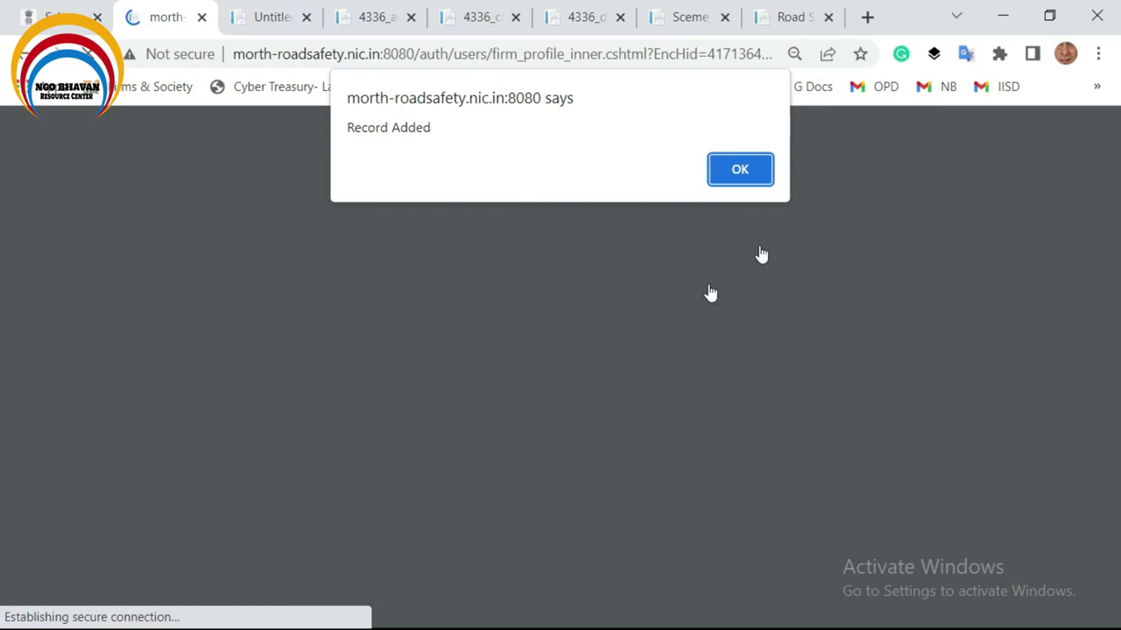
click(738, 170)
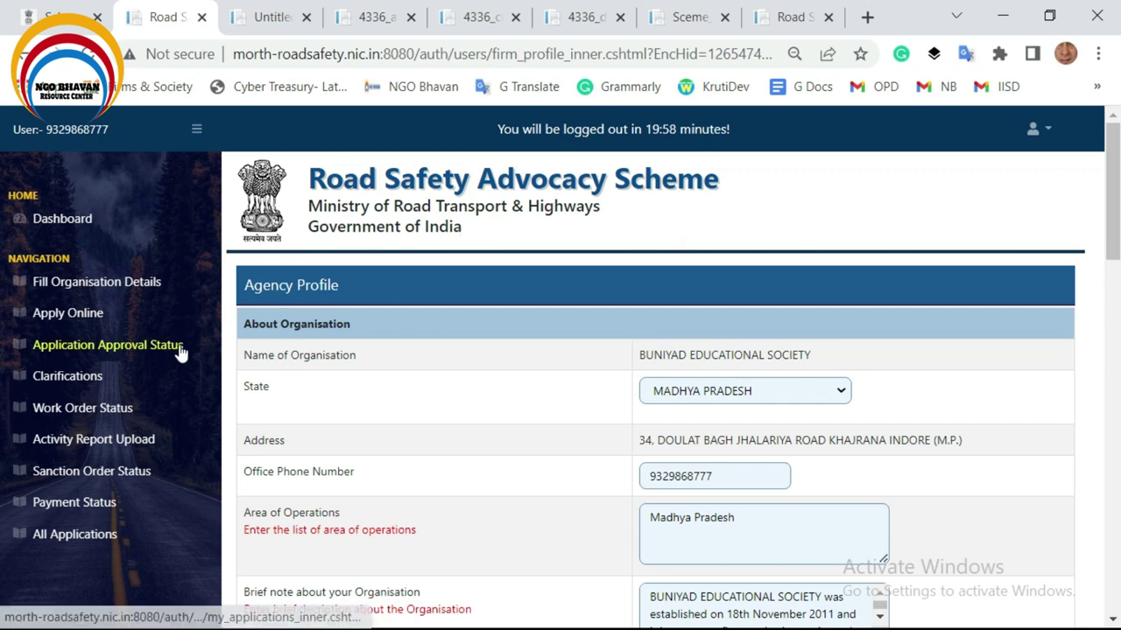
Start a new online application with Road Safety Audit as the program theme
click(66, 313)
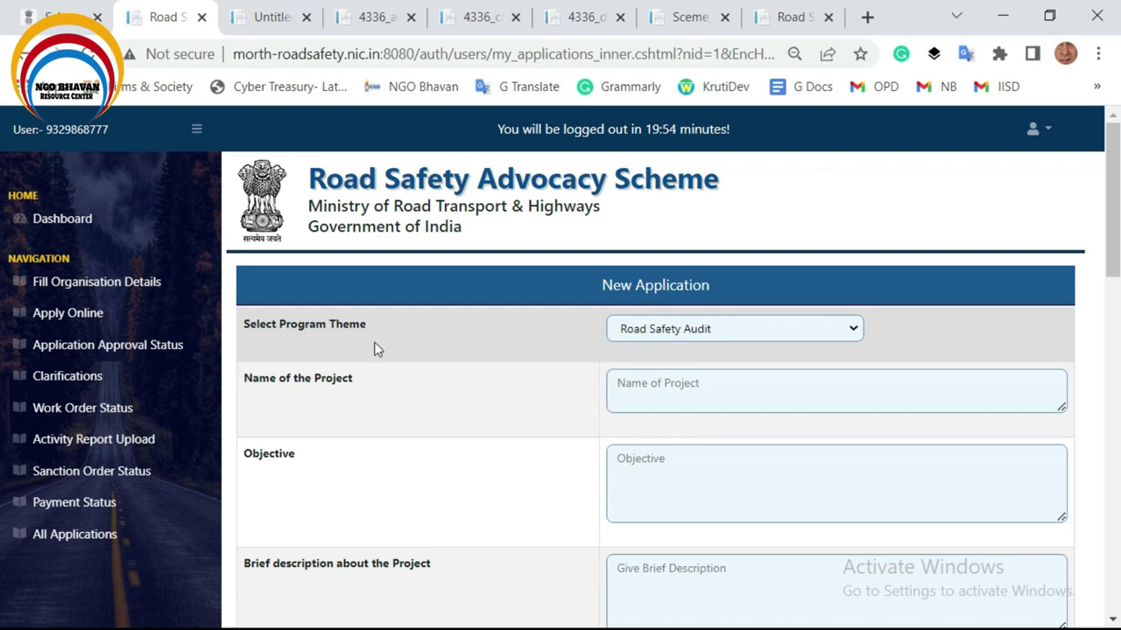
click(656, 335)
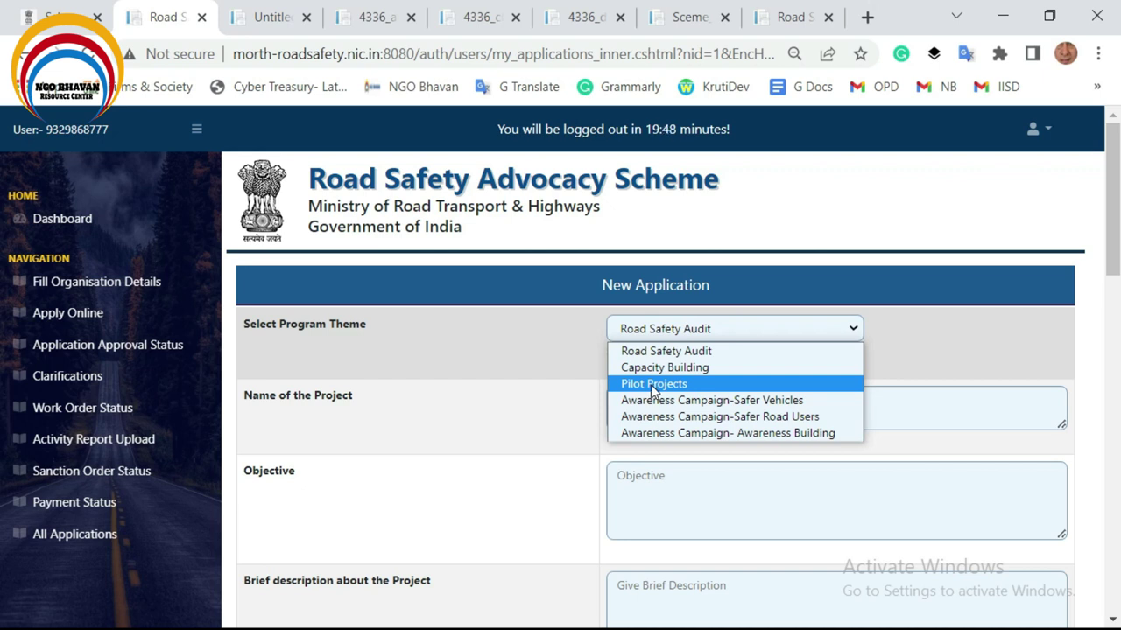
click(539, 429)
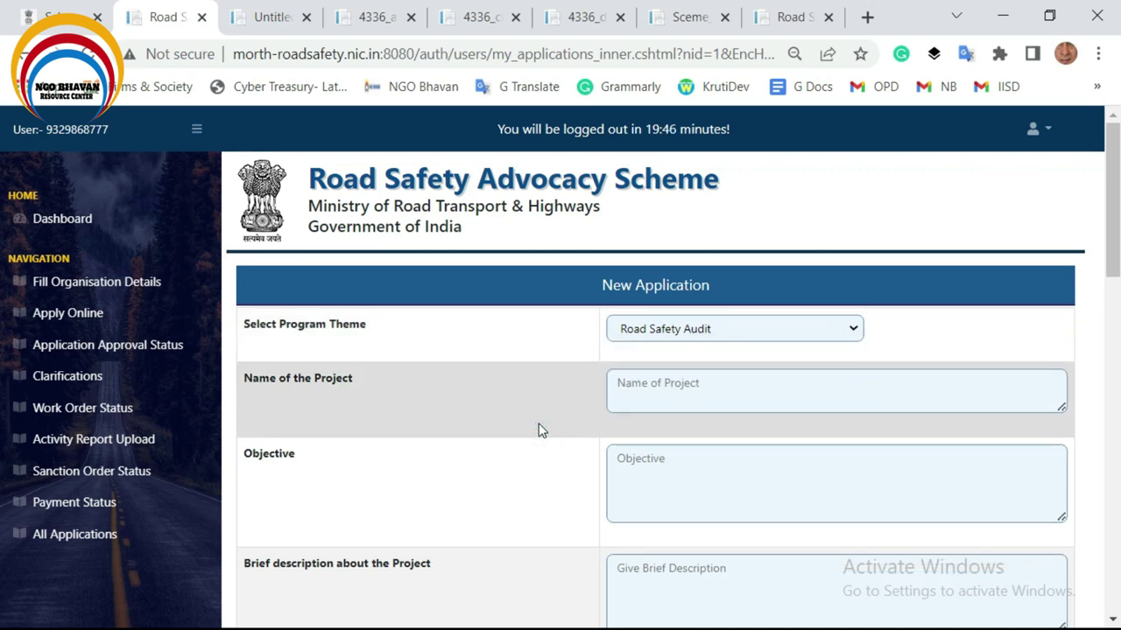
click(702, 391)
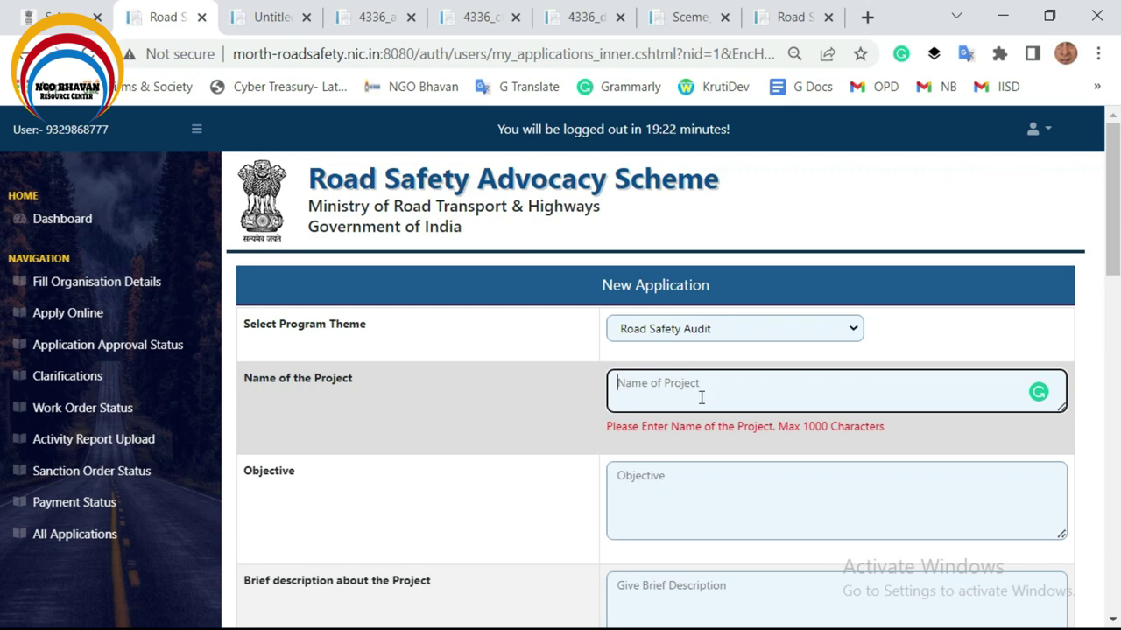
key(alt+Tab)
key(alt+Tab)
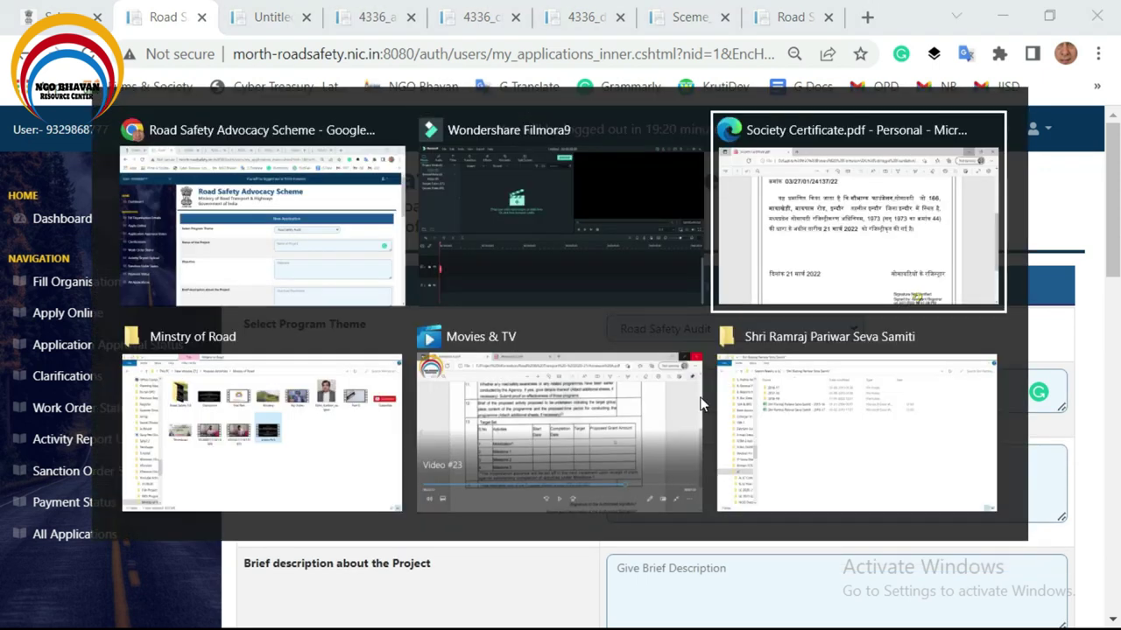
key(alt+Tab)
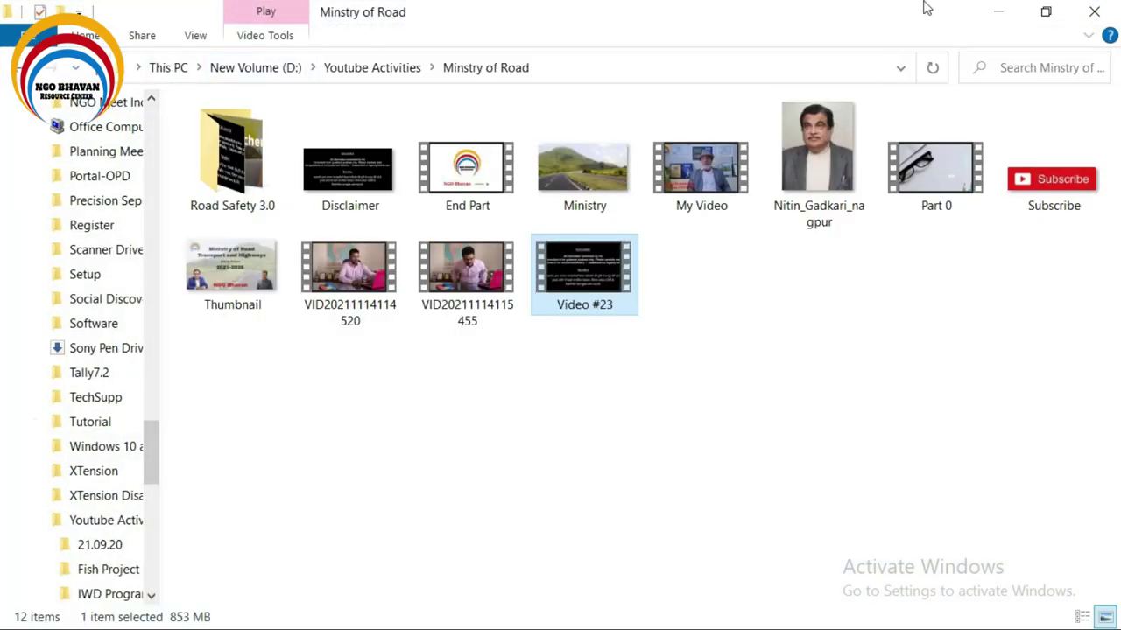
Minimize the video folder and scroll through the Annexure A grant format in Word
click(998, 13)
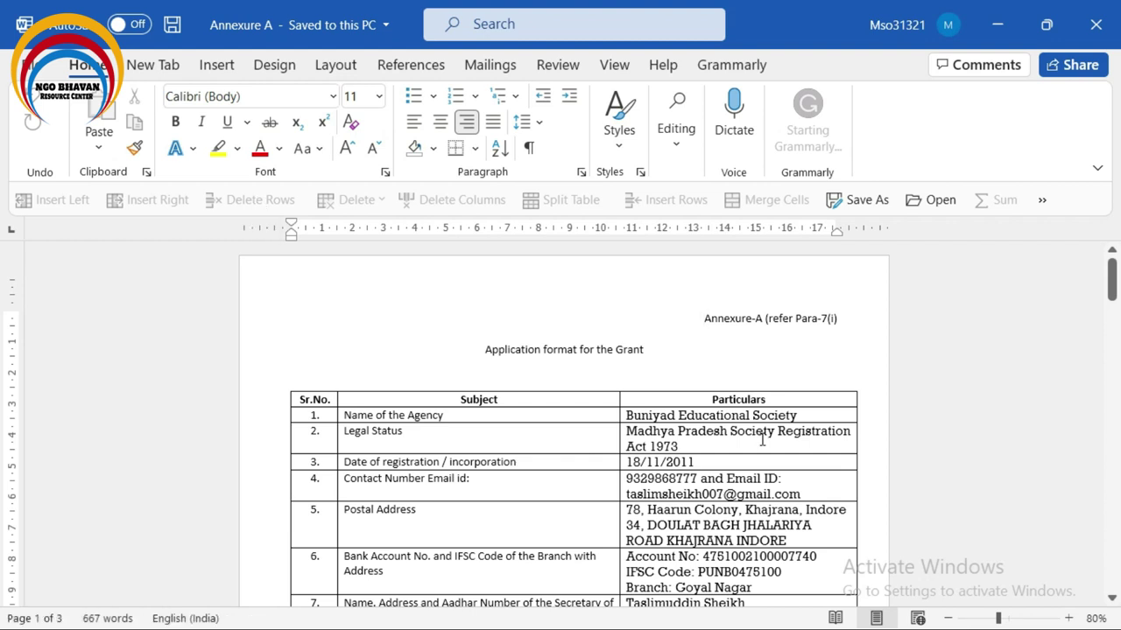
scroll(766, 435, down, 1)
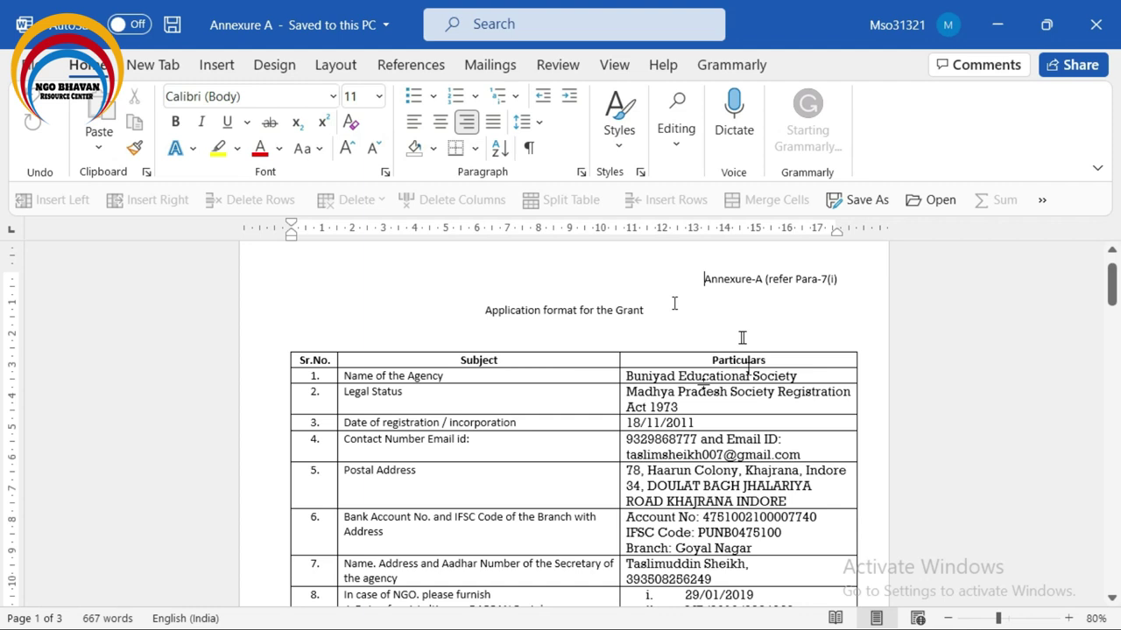
scroll(741, 337, down, 2)
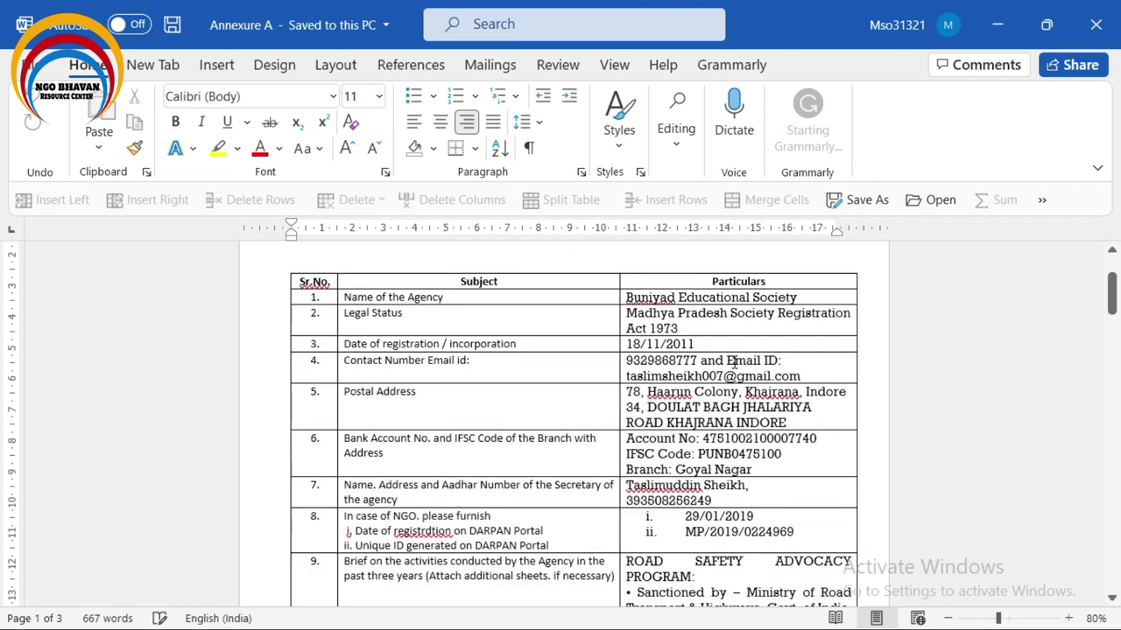
scroll(738, 366, down, 5)
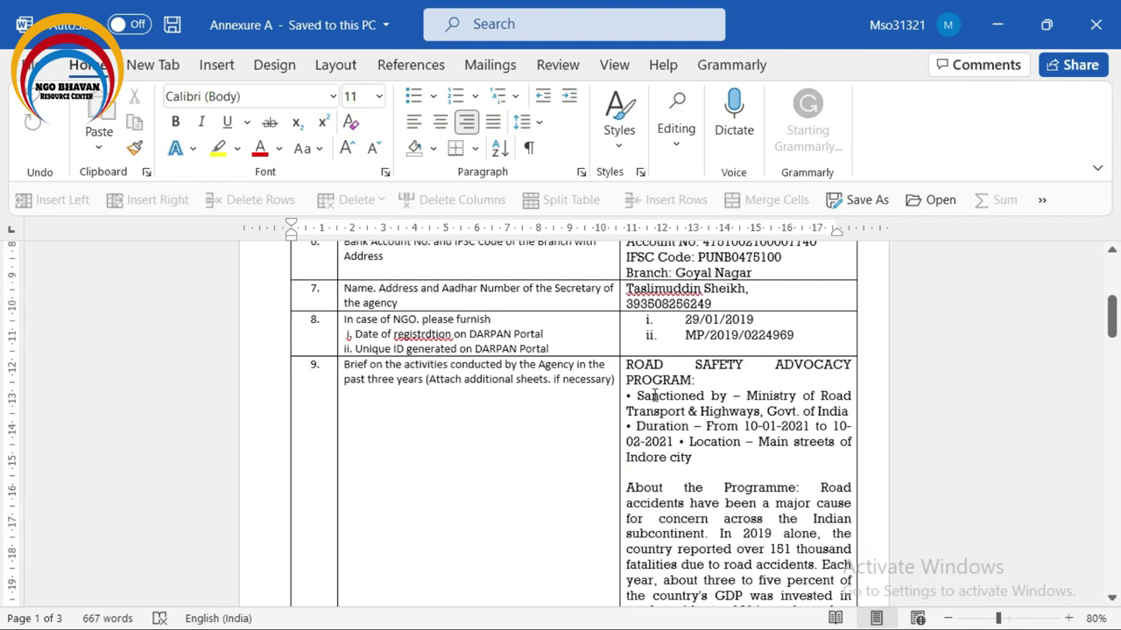
scroll(691, 424, down, 8)
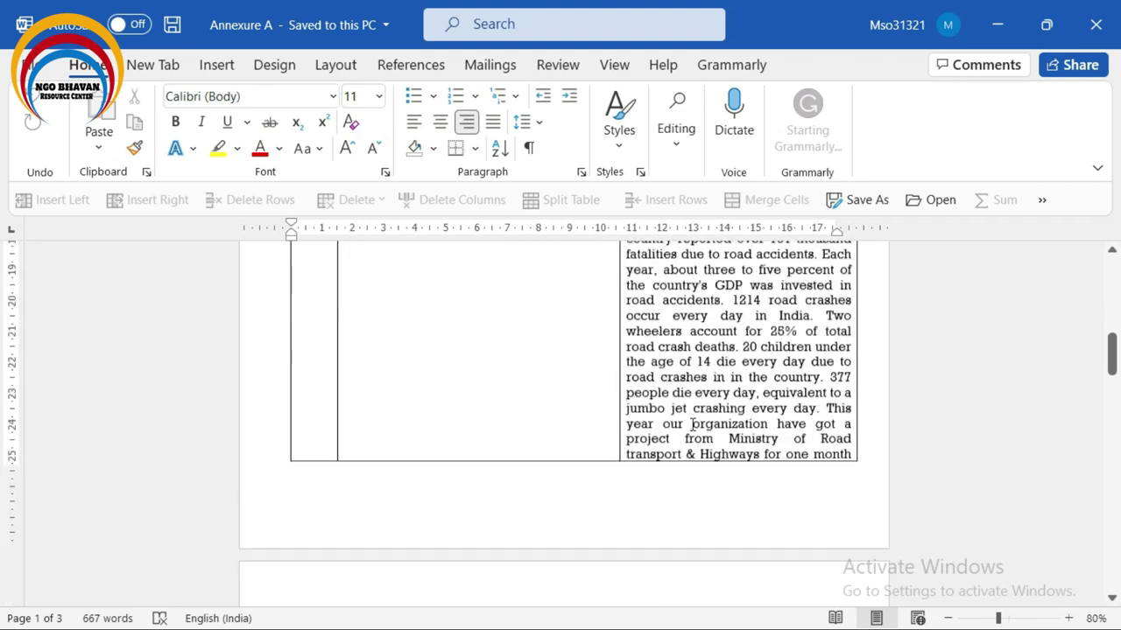
scroll(691, 425, down, 4)
Open the Budget document from the Buniyad project folder
key(alt+Tab)
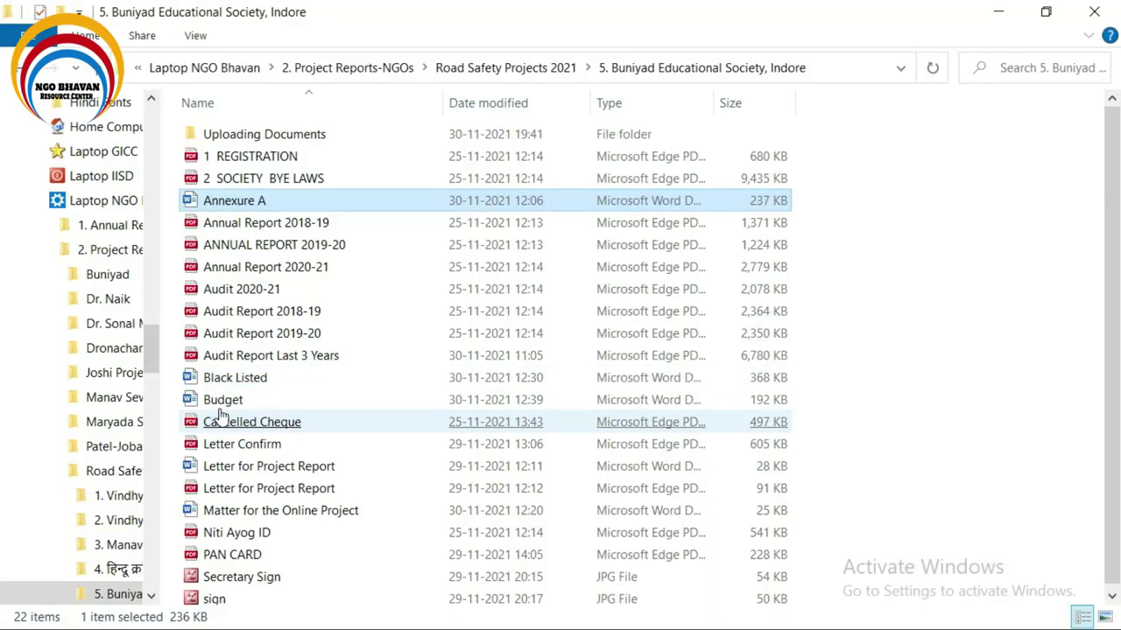
click(216, 400)
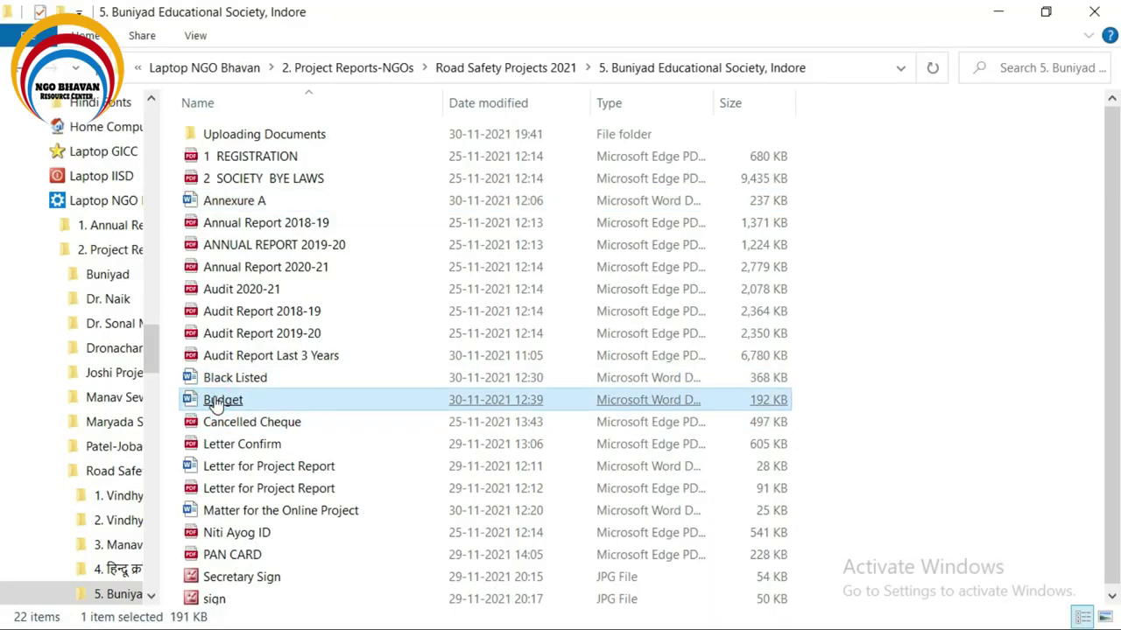
double_click(219, 399)
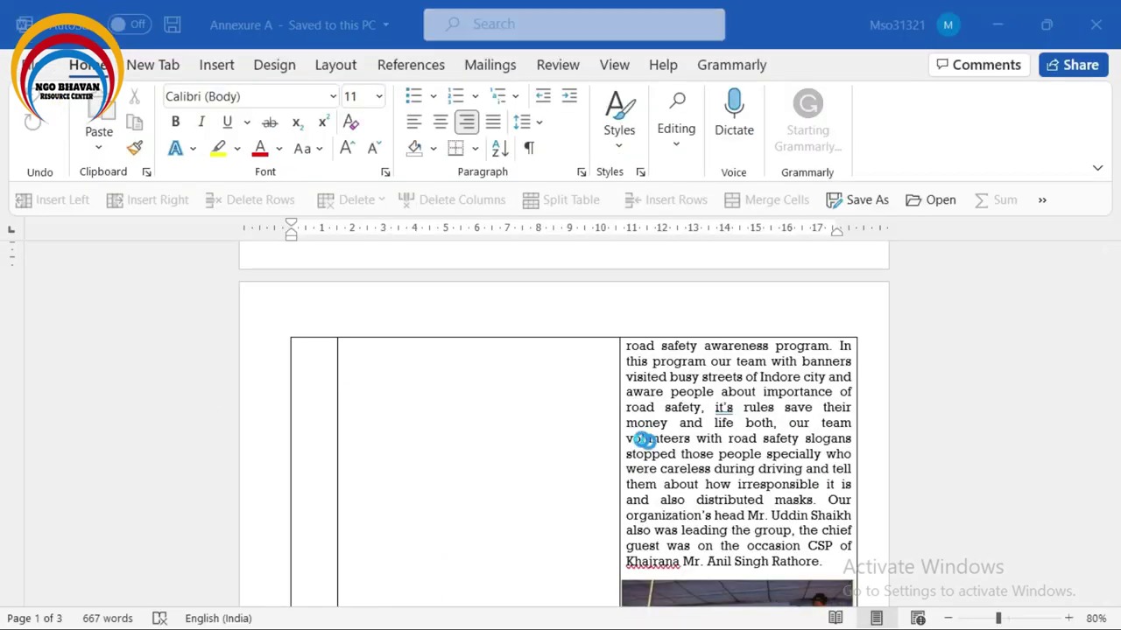
Dismiss the Product Deactivated notices and the Grammarly load error over the Budget document
scroll(610, 431, down, 3)
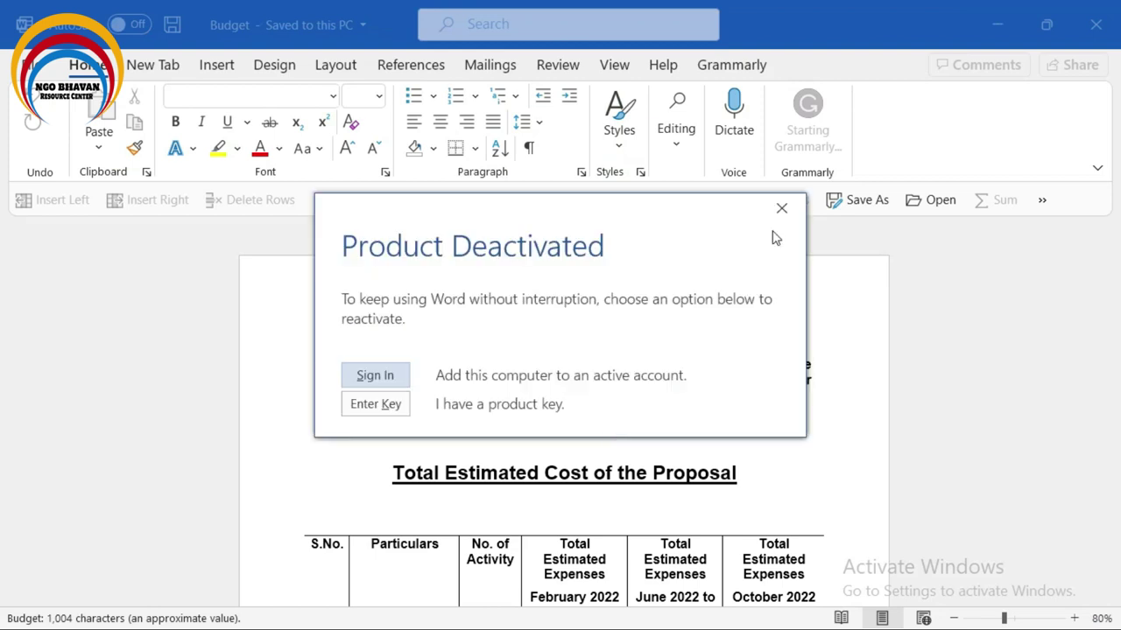
click(784, 208)
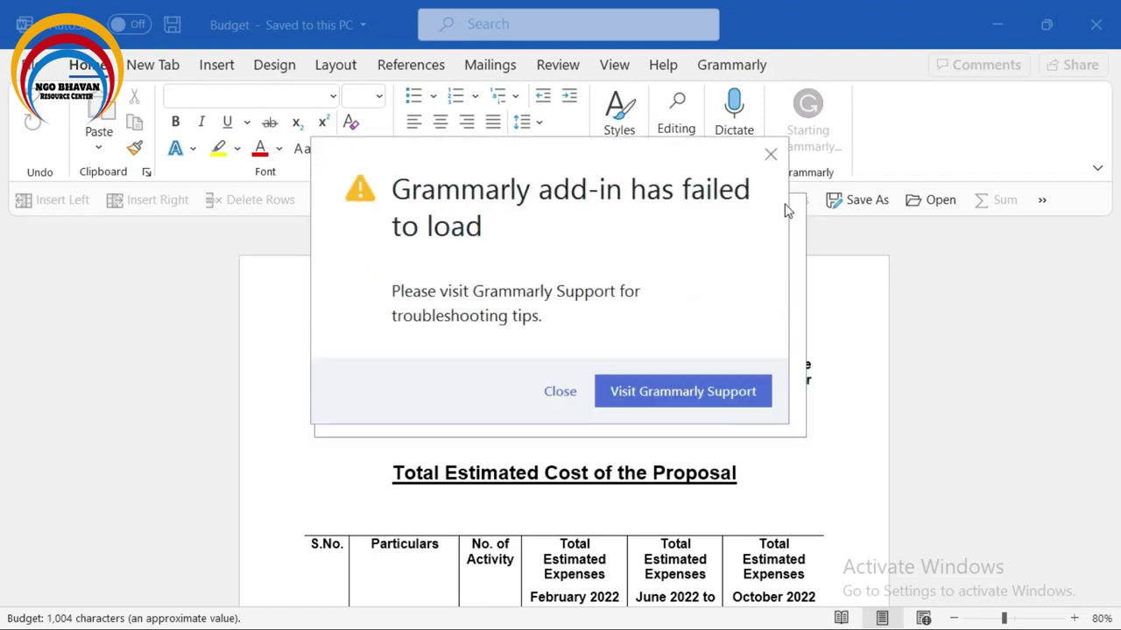
click(771, 157)
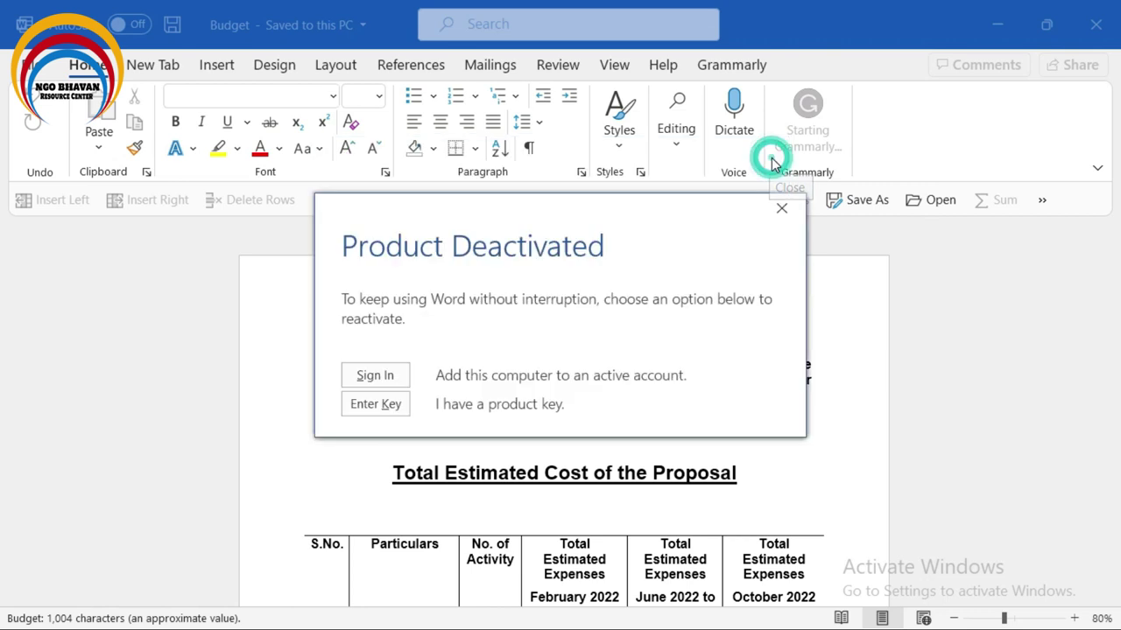
click(780, 214)
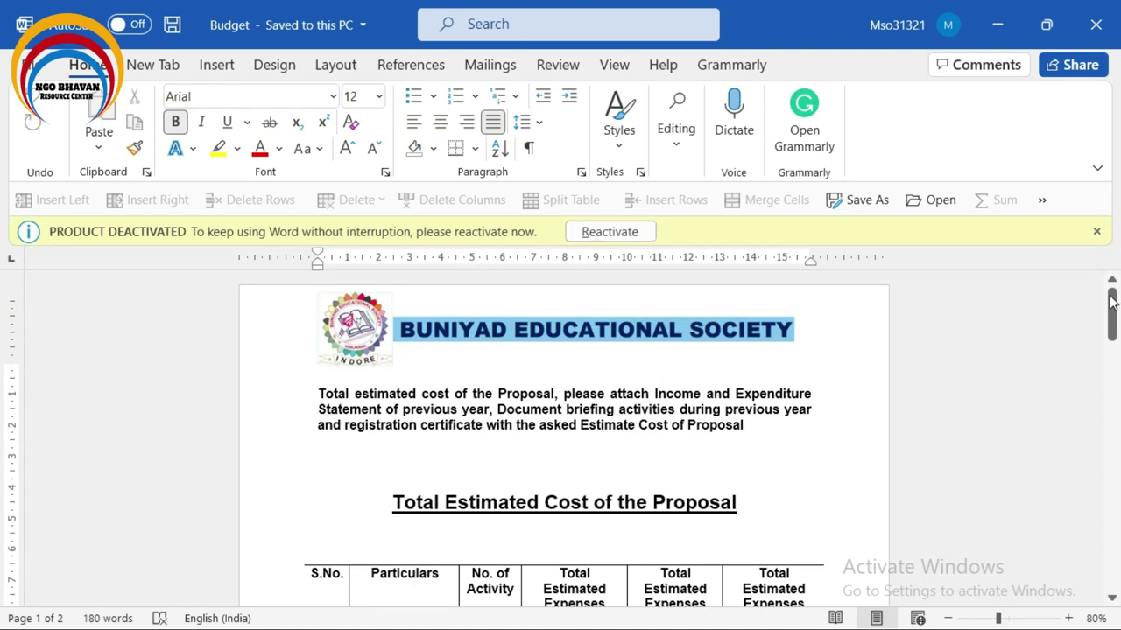
drag(1113, 327, 1116, 372)
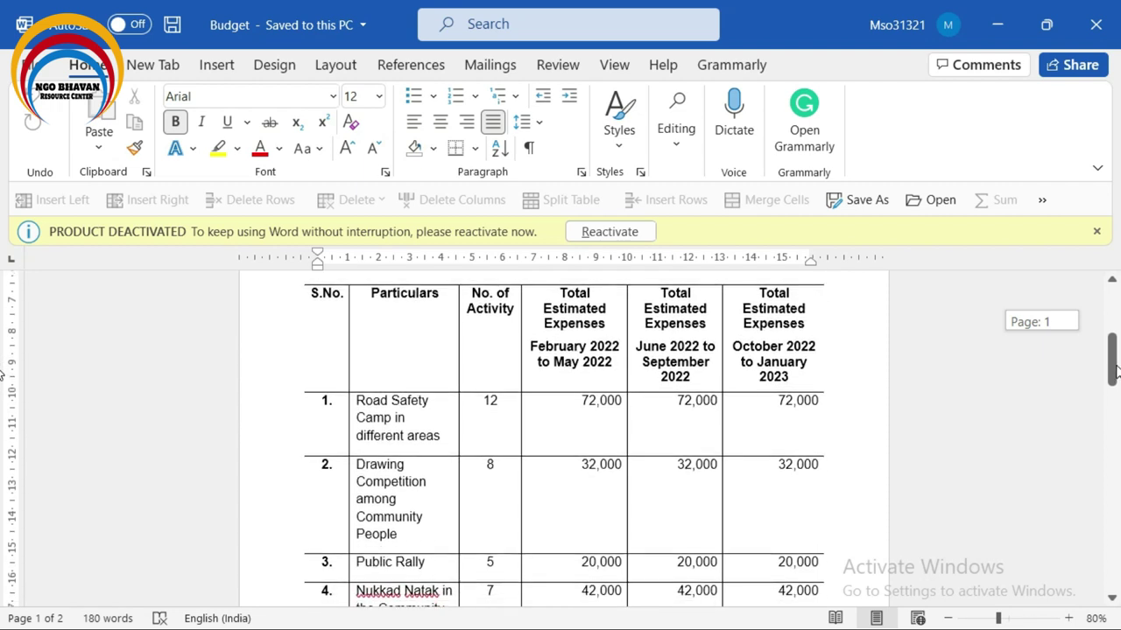
drag(1115, 372, 1116, 394)
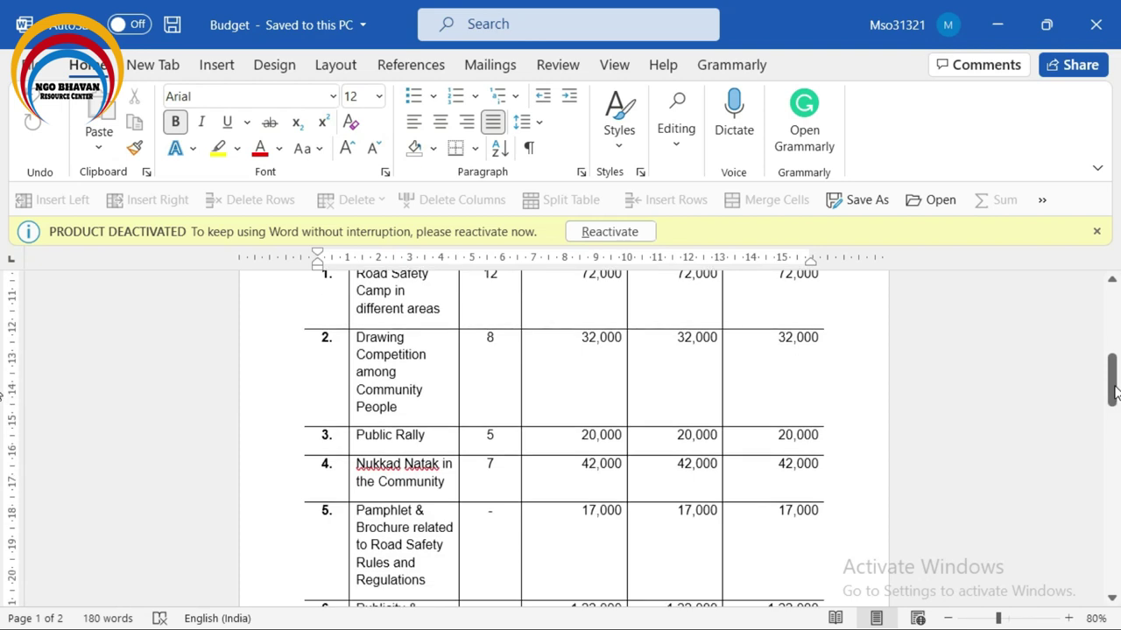
drag(1115, 394, 1115, 394)
key(ctrl+Home)
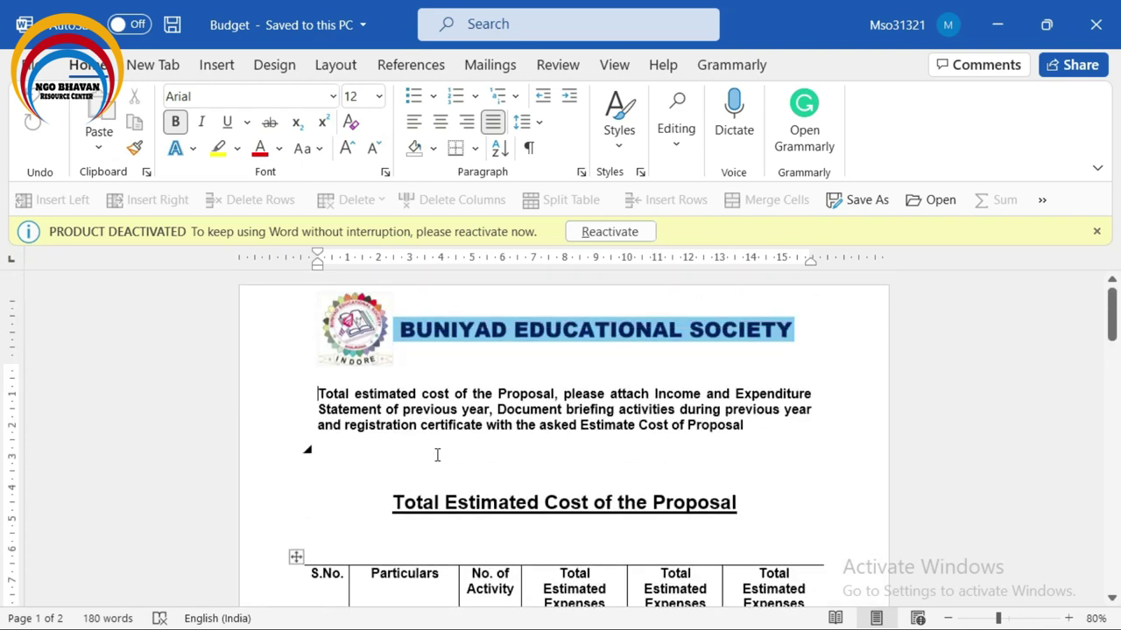
click(438, 454)
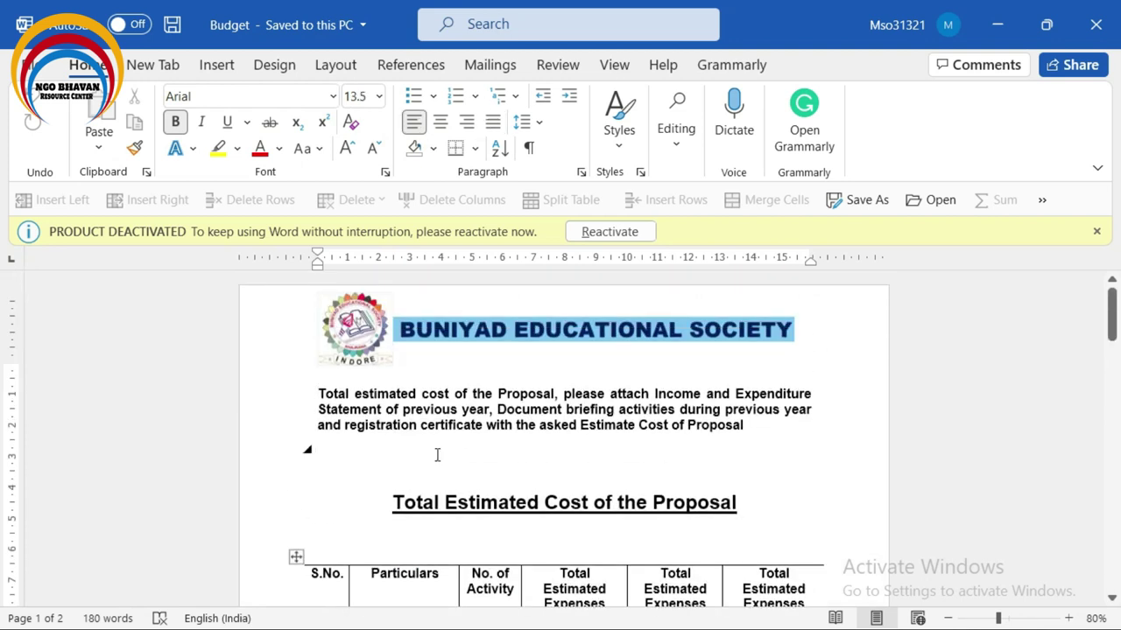
scroll(437, 454, down, 10)
scroll(433, 453, down, 5)
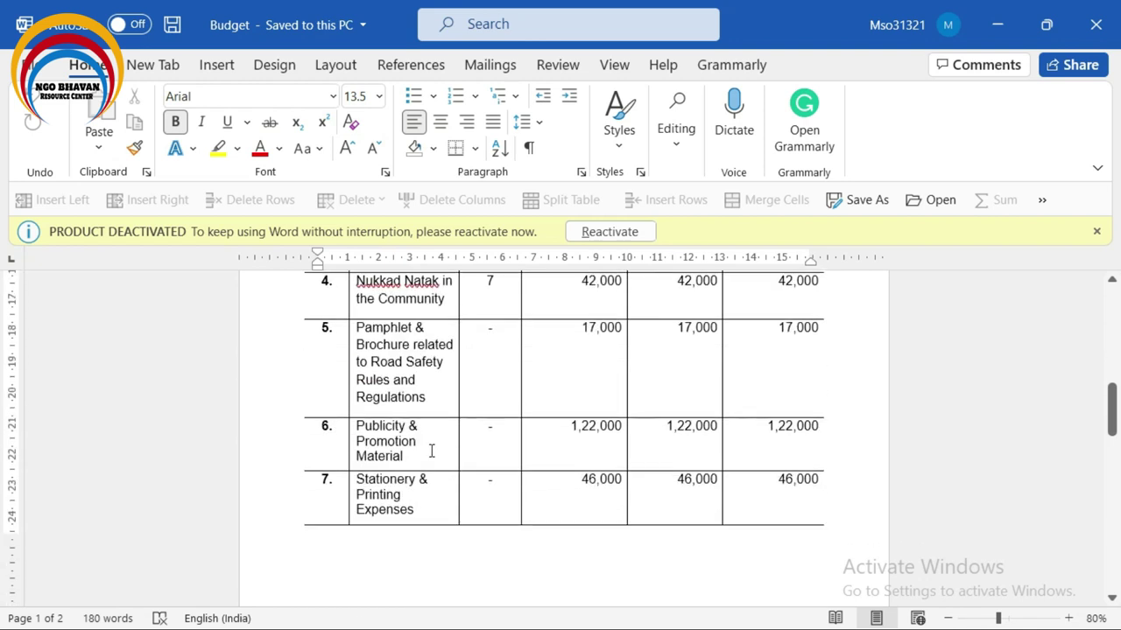
scroll(437, 451, down, 3)
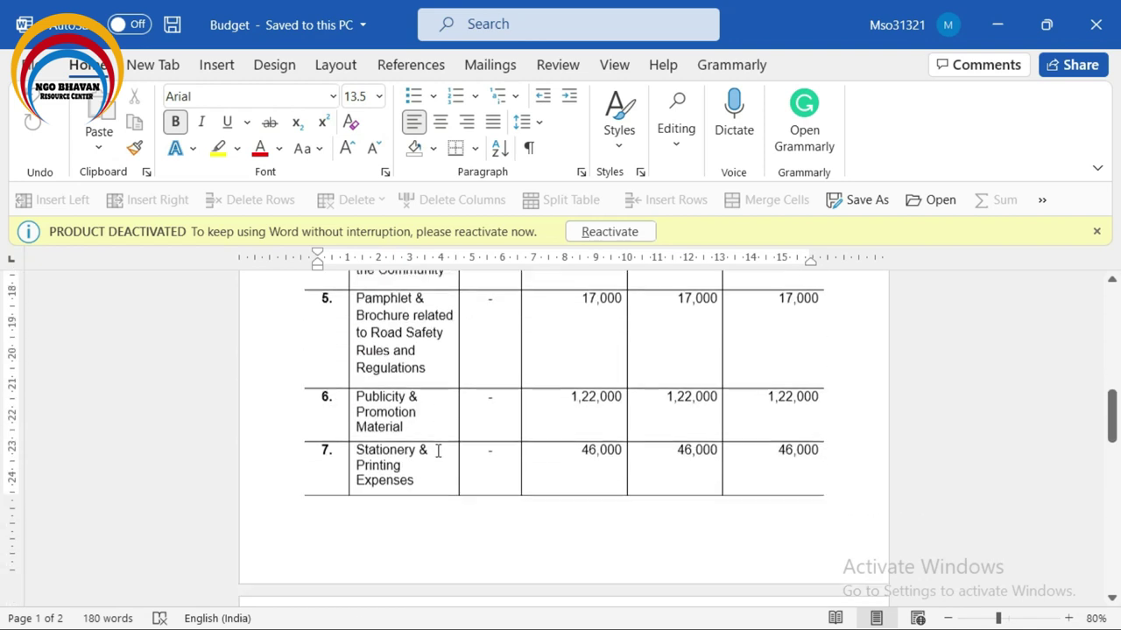
scroll(414, 433, down, 3)
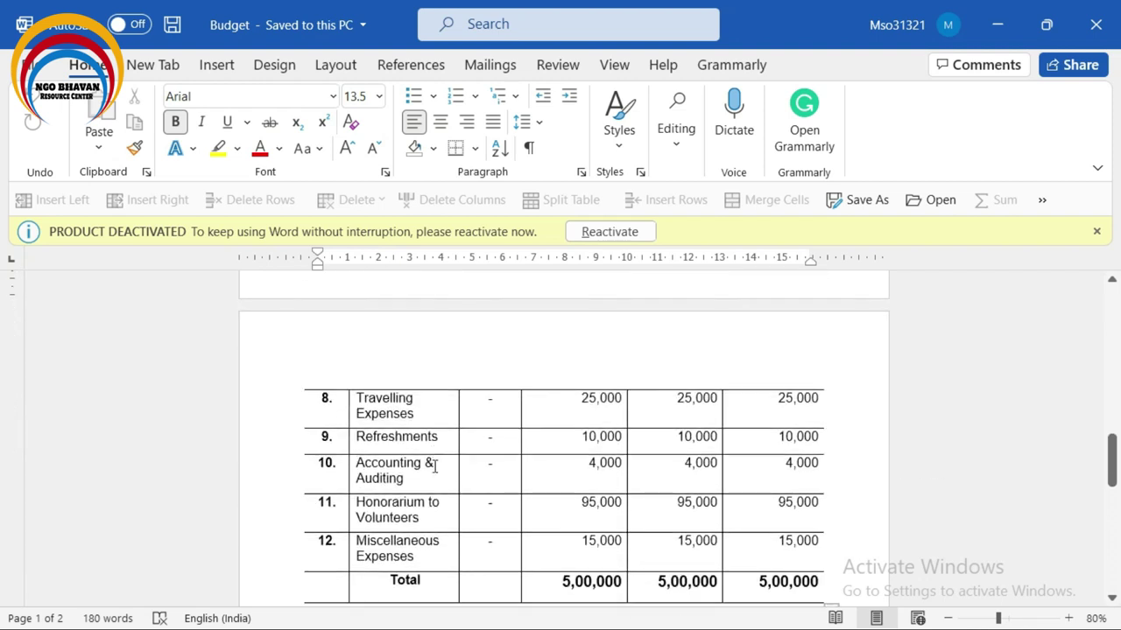
scroll(429, 473, down, 2)
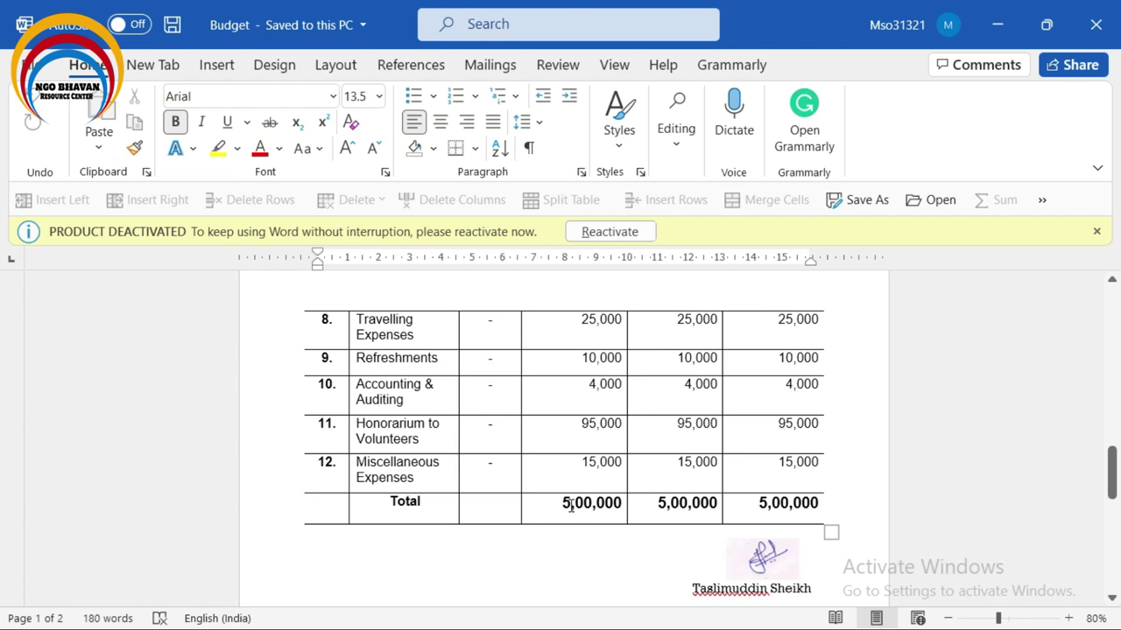
scroll(573, 515, down, 4)
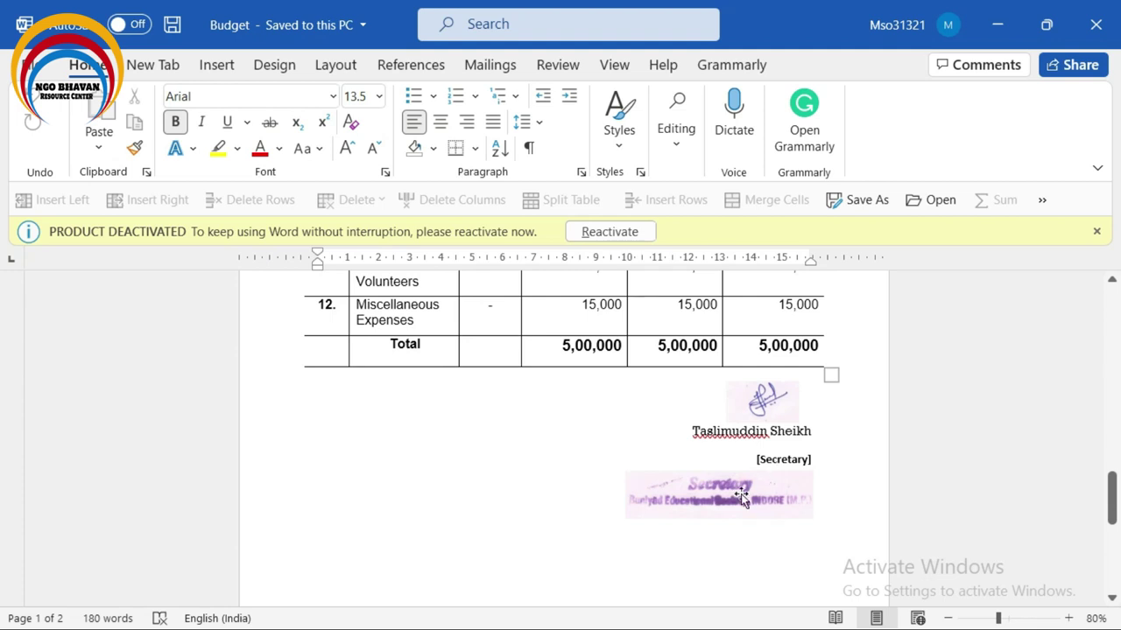
scroll(794, 410, up, 12)
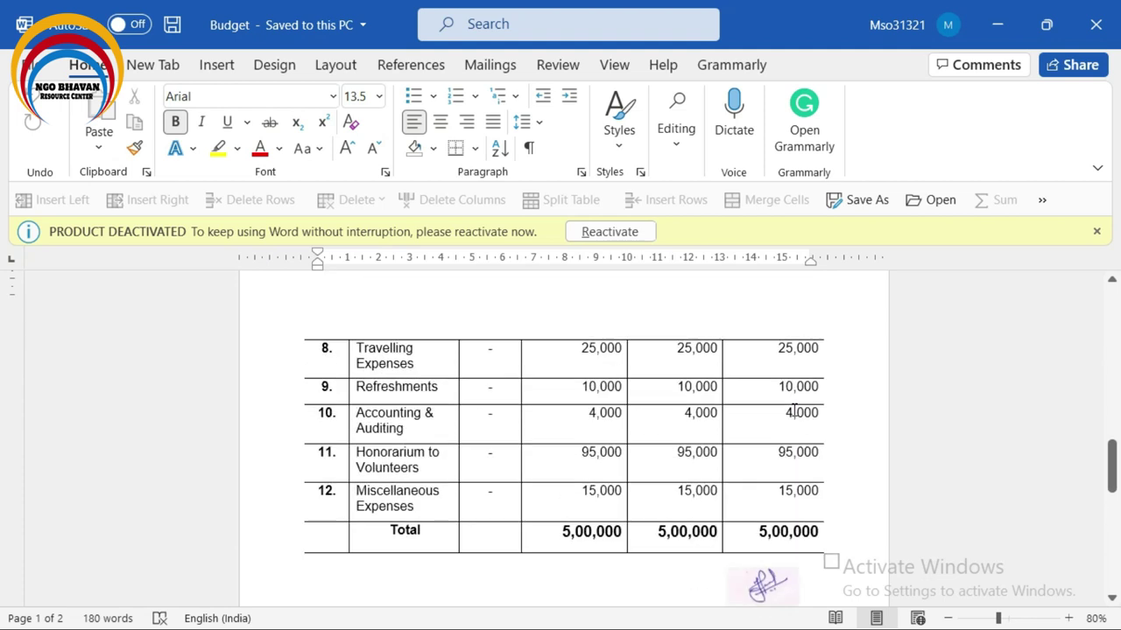
scroll(794, 410, up, 3)
key(alt+Tab)
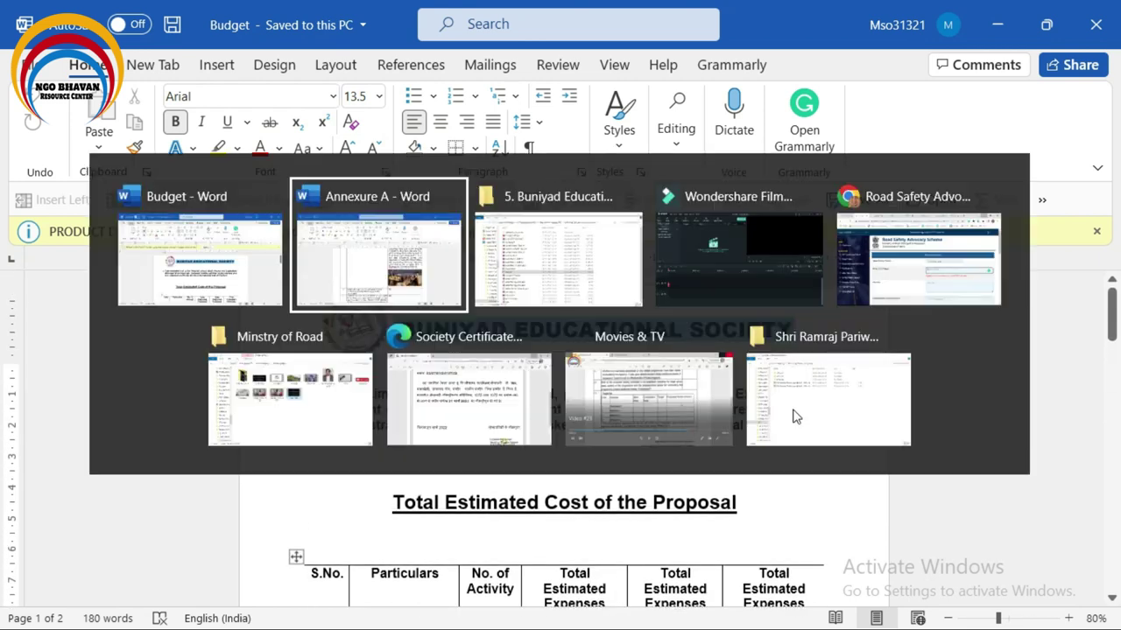
Step through the empty Objective, Brief description and Outcome boxes of the application form
key(alt+Tab)
key(alt+Tab)
key(alt+Tab)
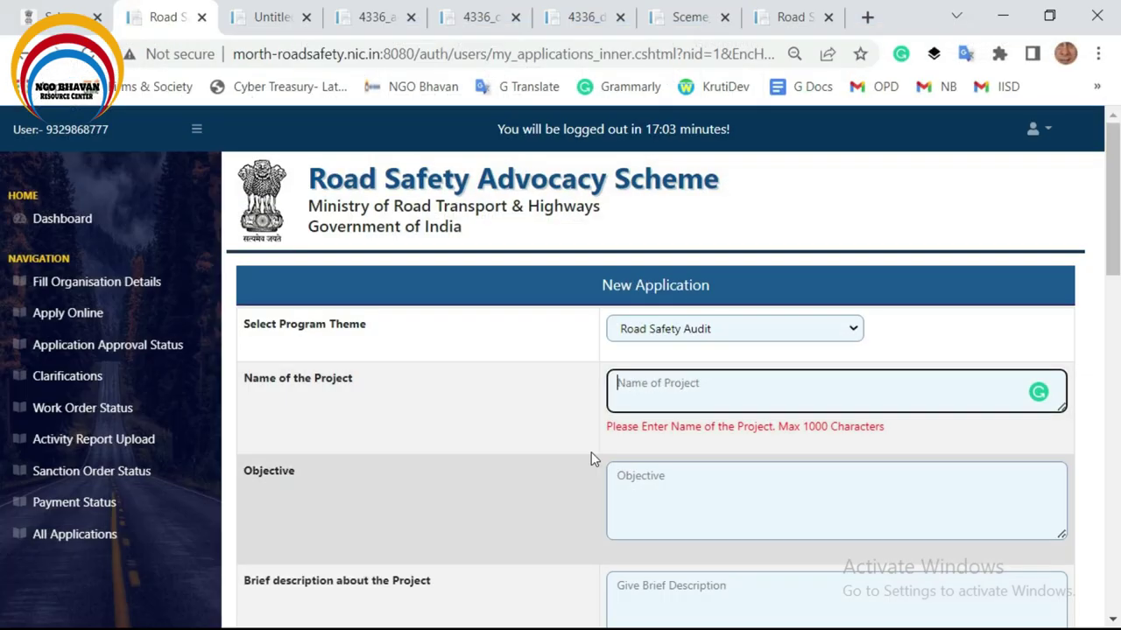
scroll(672, 437, down, 1)
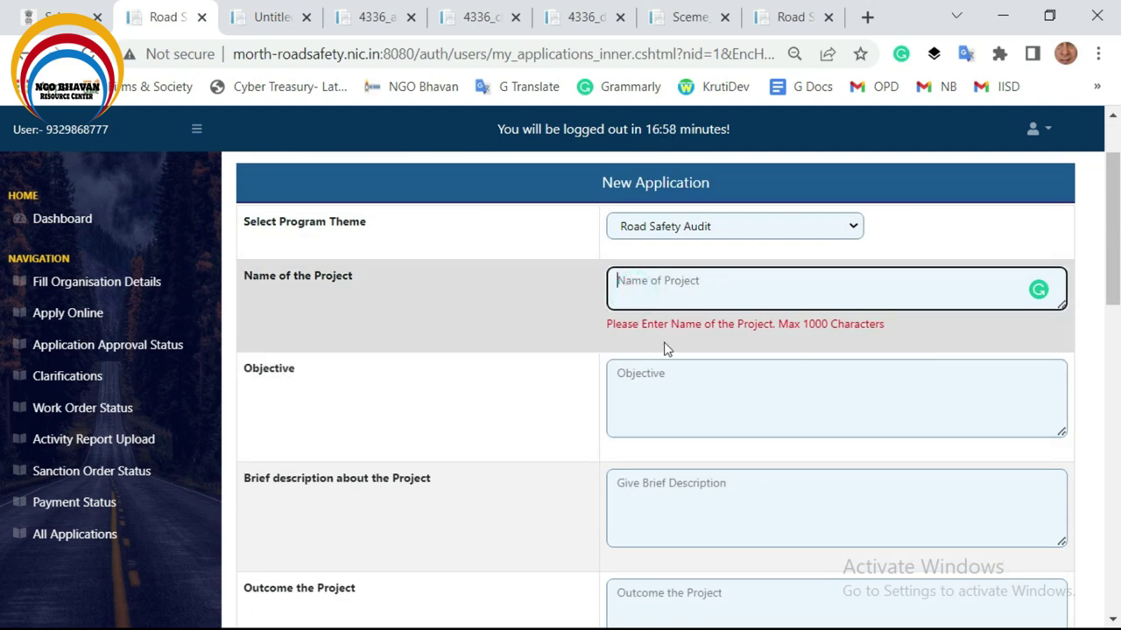
click(675, 368)
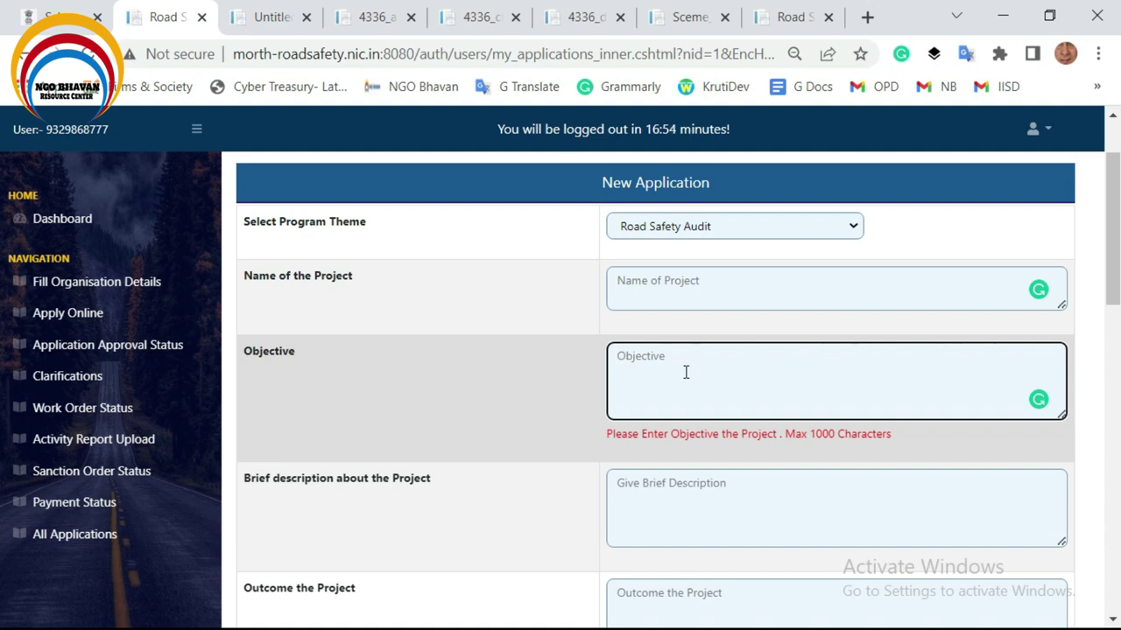
scroll(675, 378, down, 2)
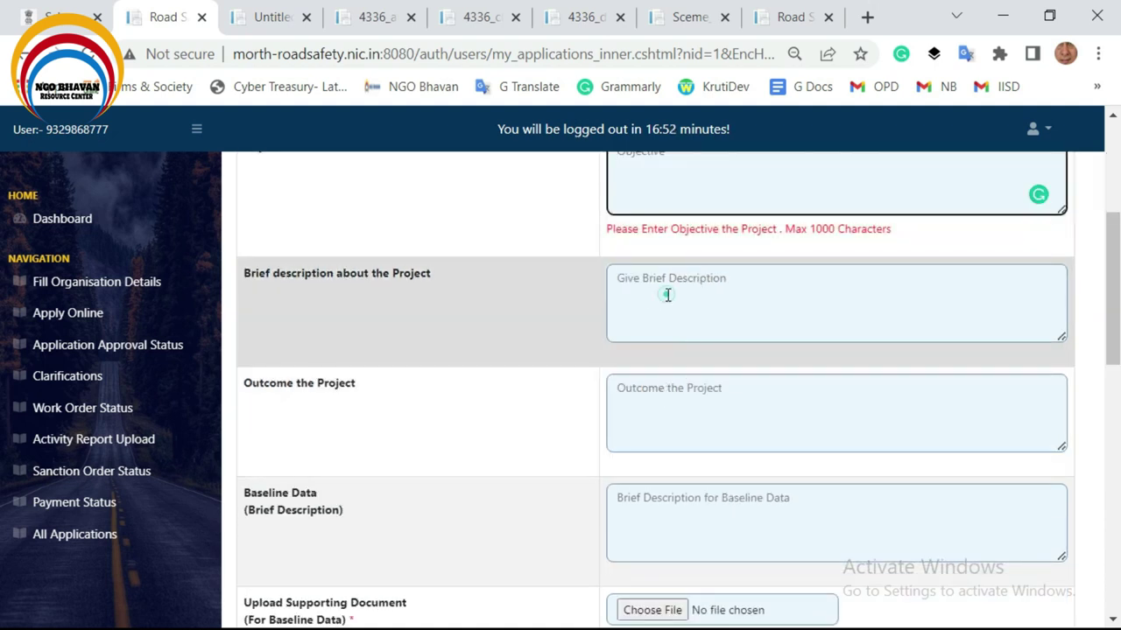
click(667, 295)
click(659, 382)
scroll(658, 381, down, 2)
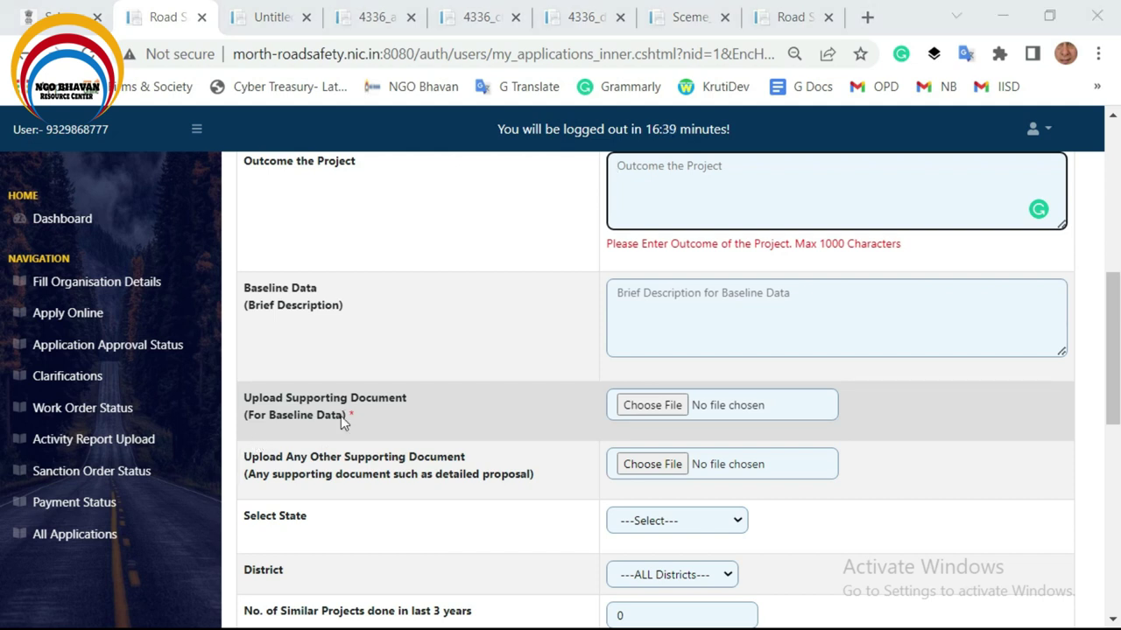
Bring up the Untitled-1 PDF tab showing the PAN card
key(alt+Tab)
key(alt+Tab)
key(alt+Tab)
key(alt+Tab)
key(alt+Tab)
key(alt+Tab)
key(alt+Tab)
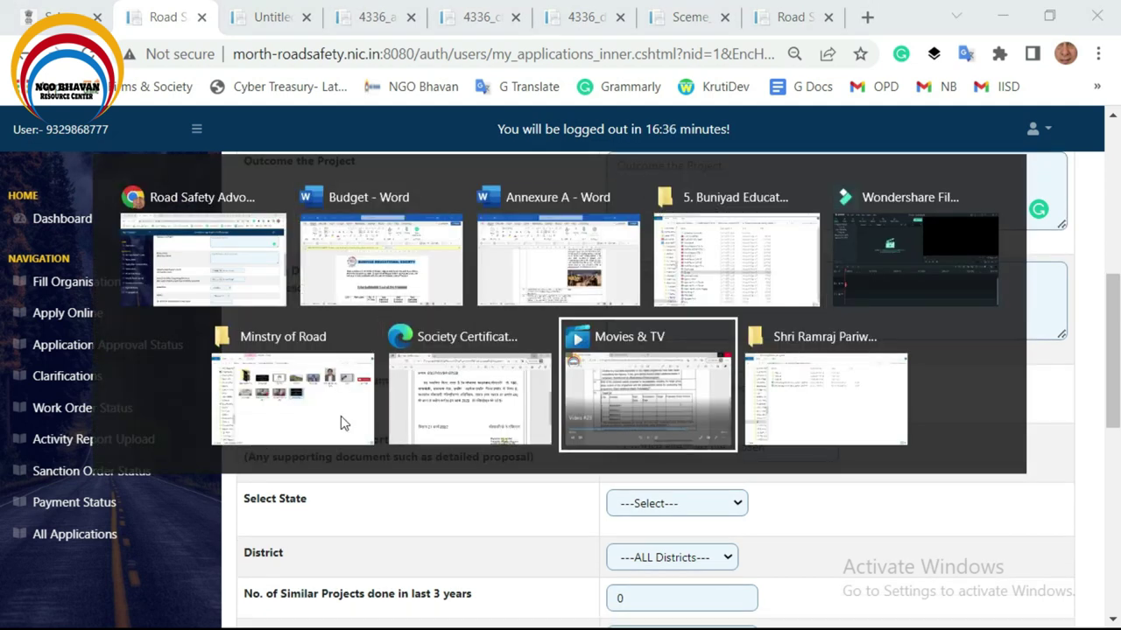
key(Escape)
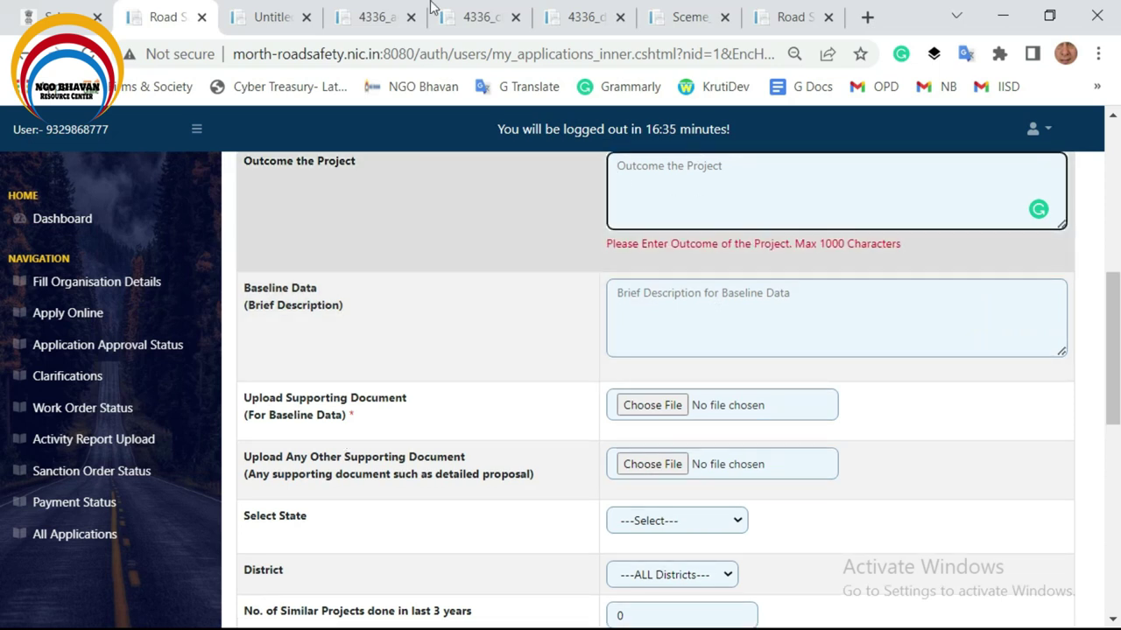
click(374, 18)
click(234, 7)
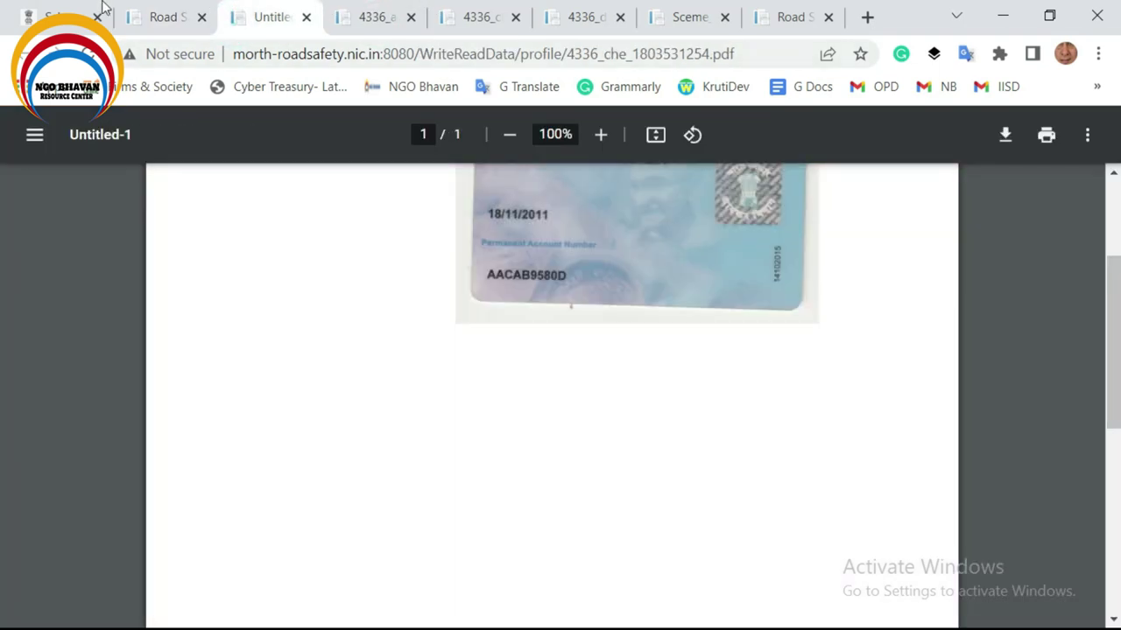
Go through the browser tabs to the Sceme_of_Fin.pdf scheme document
click(68, 15)
click(315, 17)
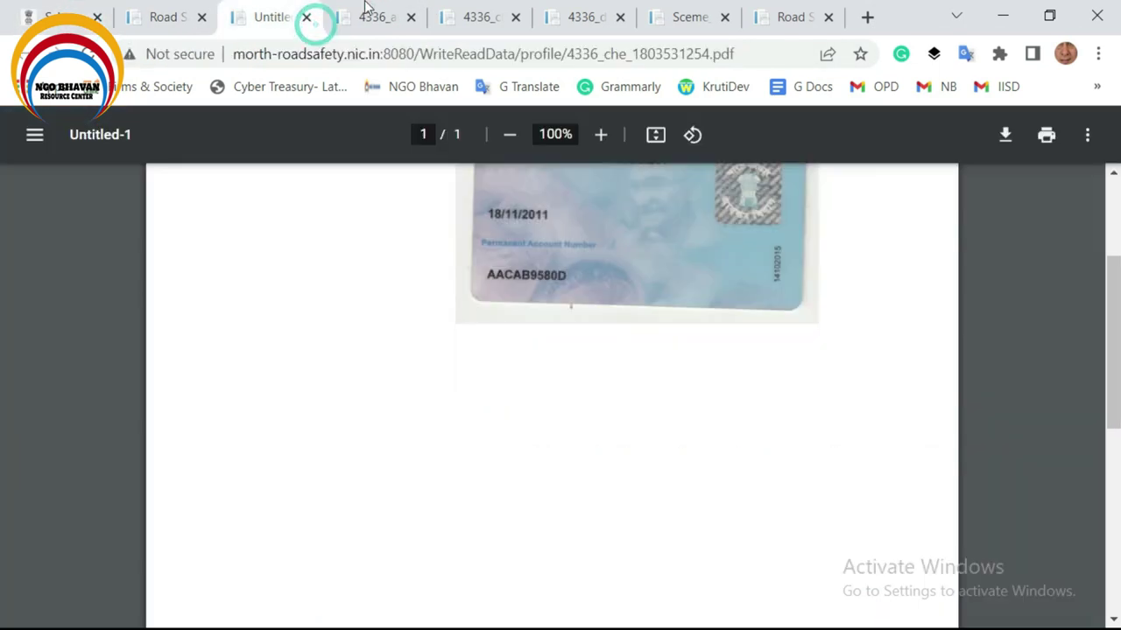
click(442, 18)
click(545, 17)
click(655, 19)
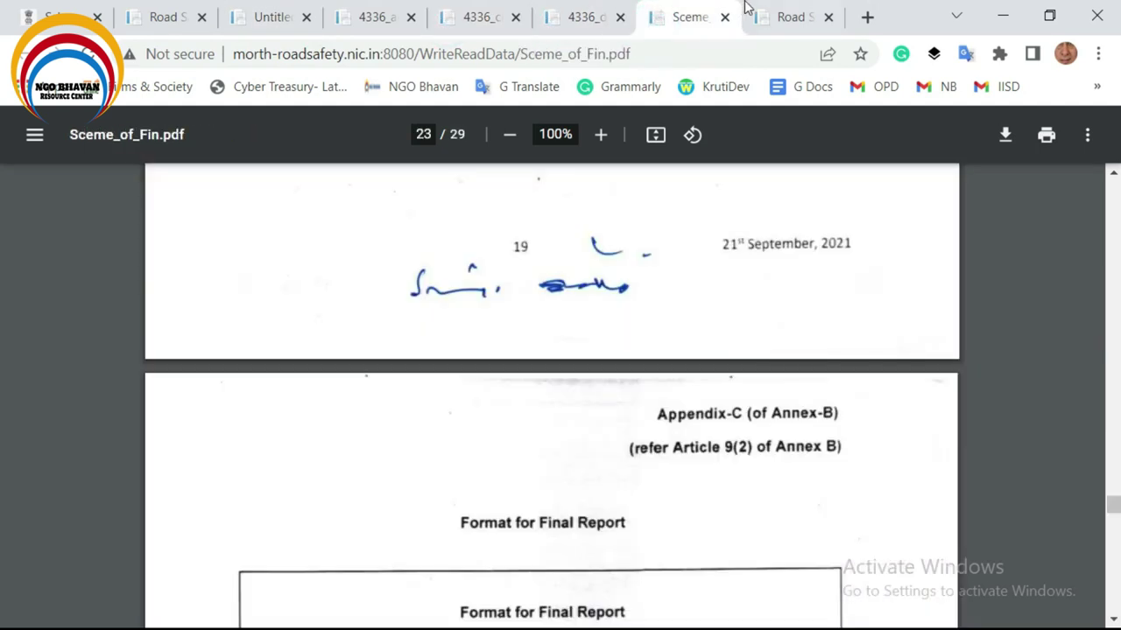
Scroll Sceme_of_Fin.pdf to page 15's Application format for the Grant table
scroll(648, 265, down, 2)
scroll(642, 276, up, 10)
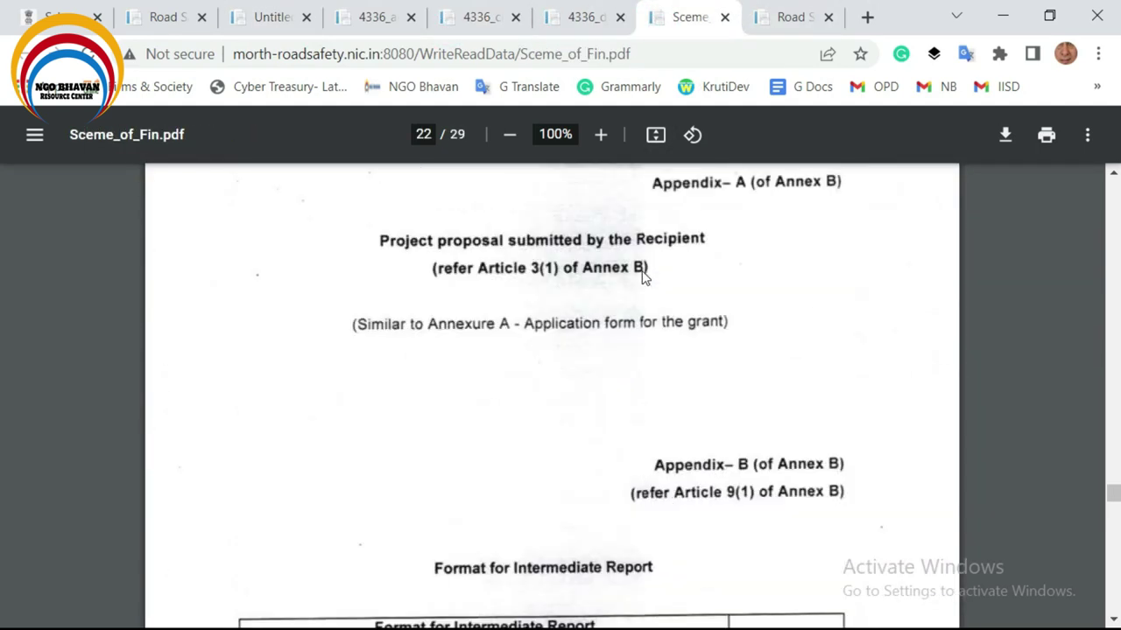
scroll(586, 325, down, 5)
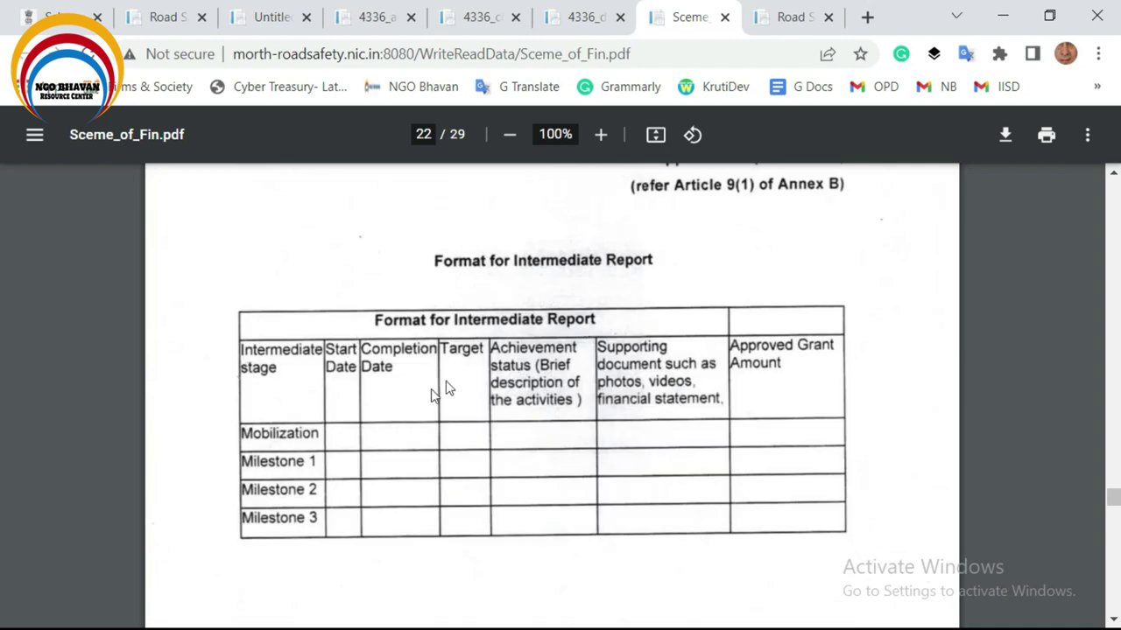
scroll(473, 389, up, 5)
scroll(470, 409, up, 15)
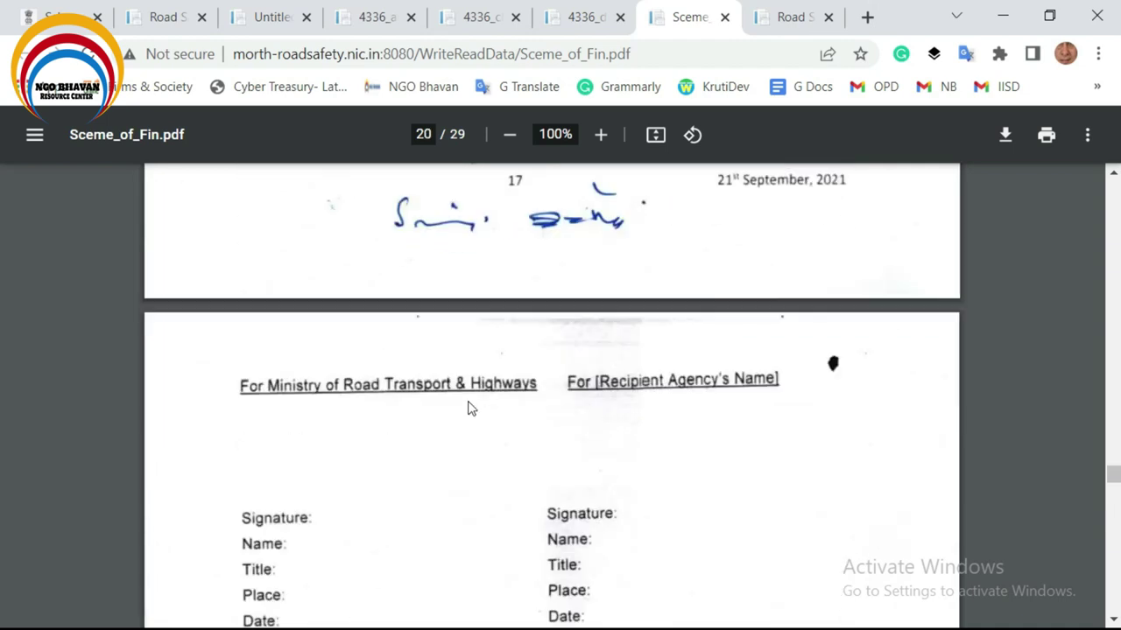
scroll(464, 403, up, 15)
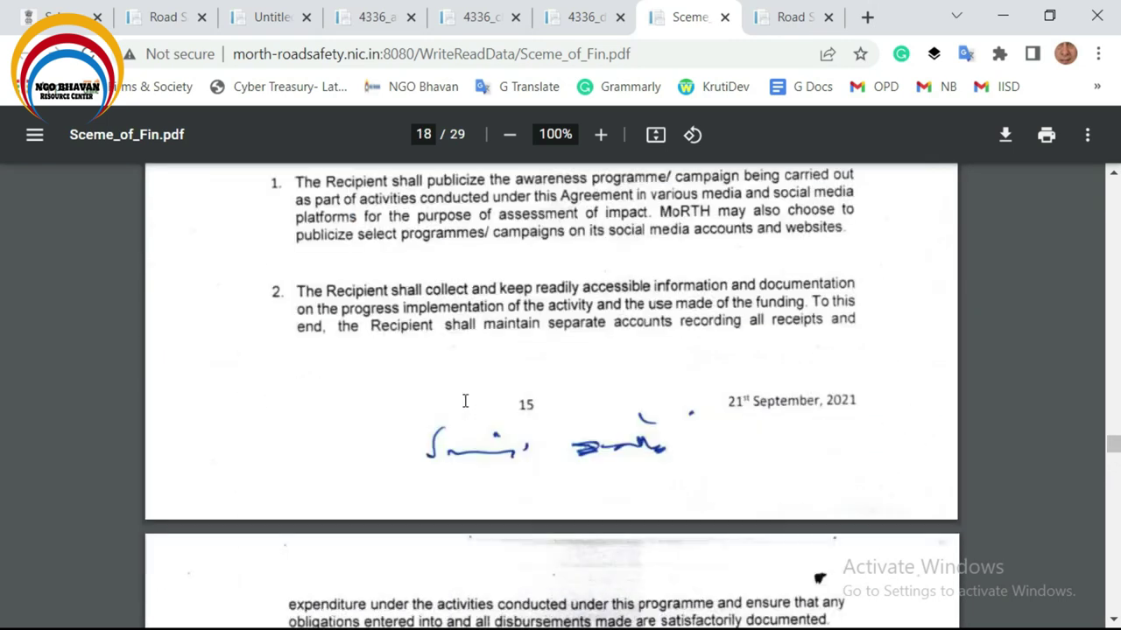
scroll(464, 423, up, 15)
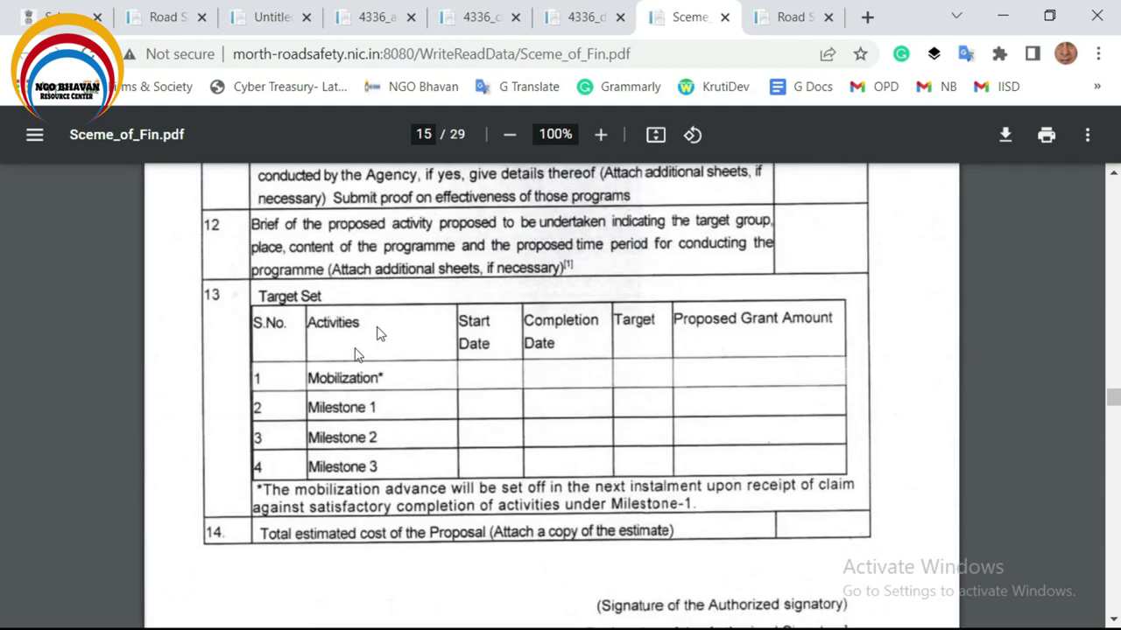
scroll(419, 423, up, 8)
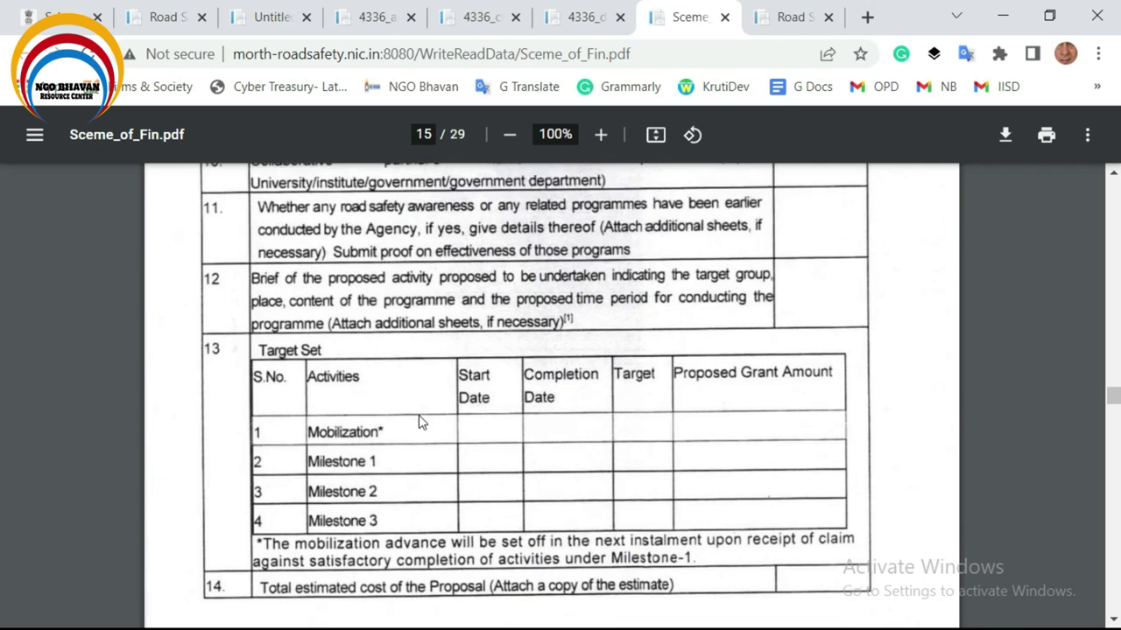
scroll(563, 464, down, 4)
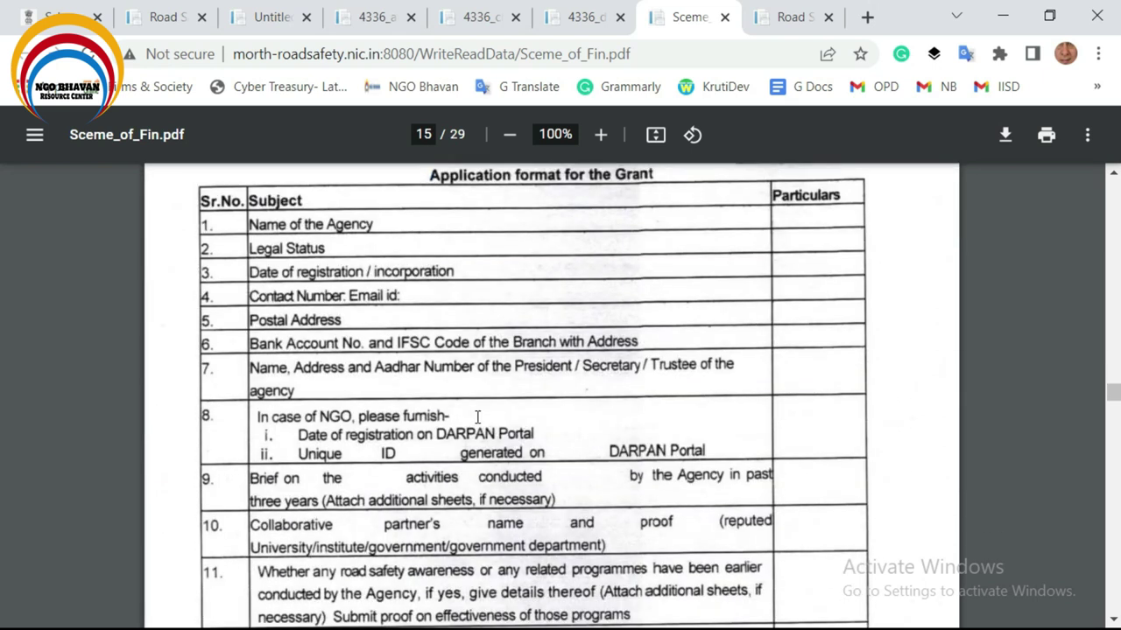
Switch to Annexure A in Word at item 12's listed activities
key(alt+Tab)
key(Tab)
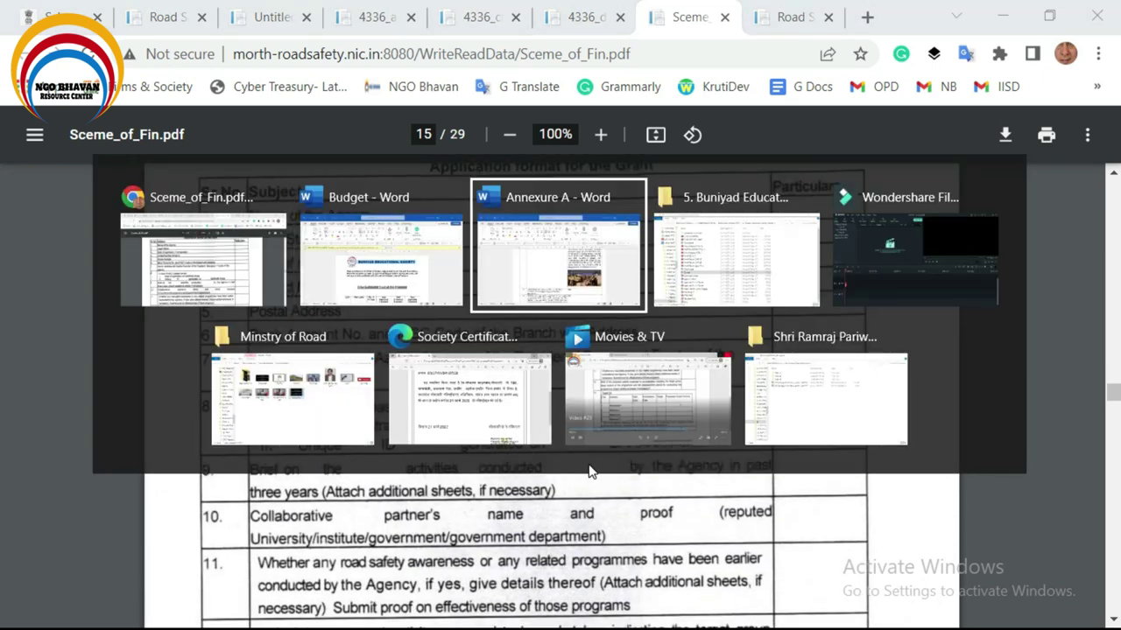
scroll(590, 473, up, 15)
Scroll Annexure A to the three 500000 milestones and 1500000 total cost in item 14
scroll(604, 459, down, 10)
scroll(596, 461, down, 8)
scroll(595, 461, up, 3)
scroll(594, 461, up, 1)
scroll(595, 460, down, 6)
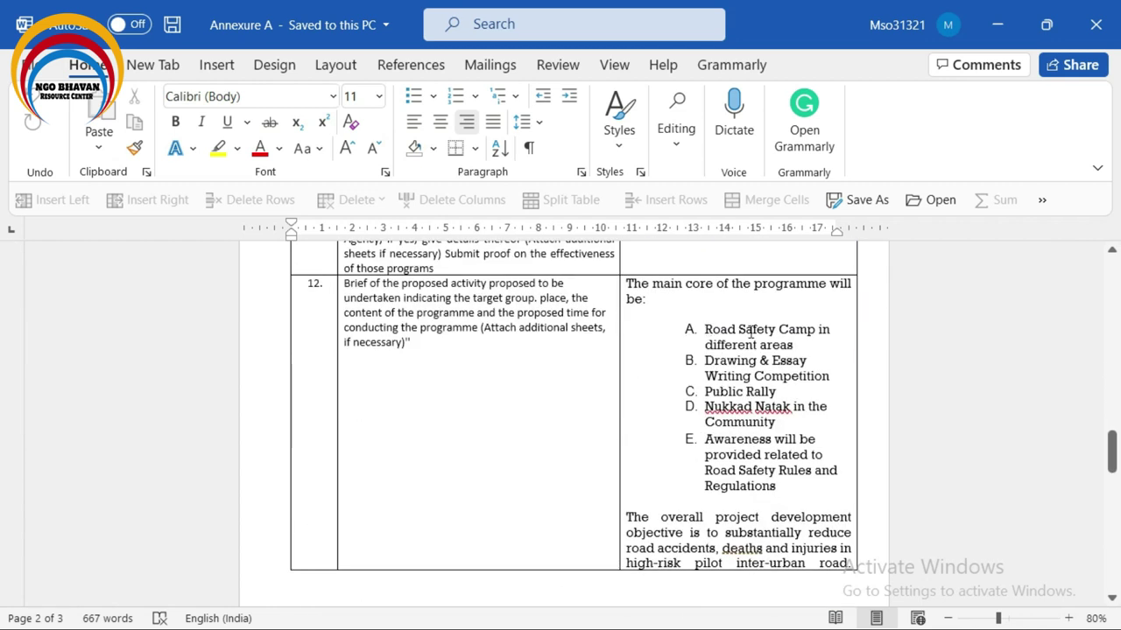
scroll(725, 407, down, 12)
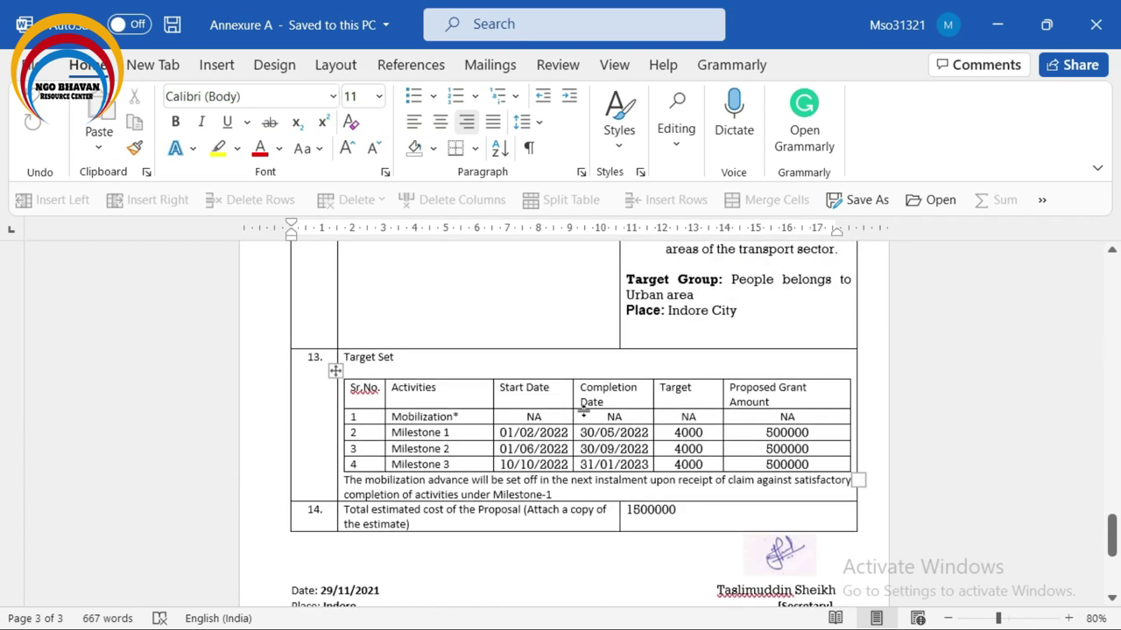
scroll(594, 412, down, 2)
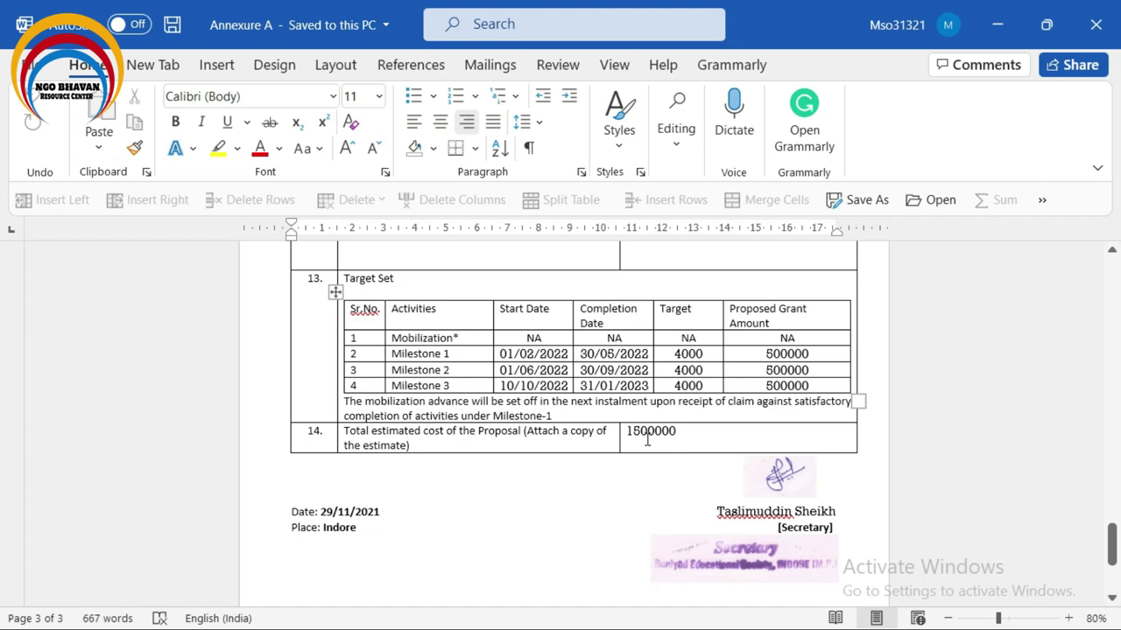
scroll(686, 449, down, 2)
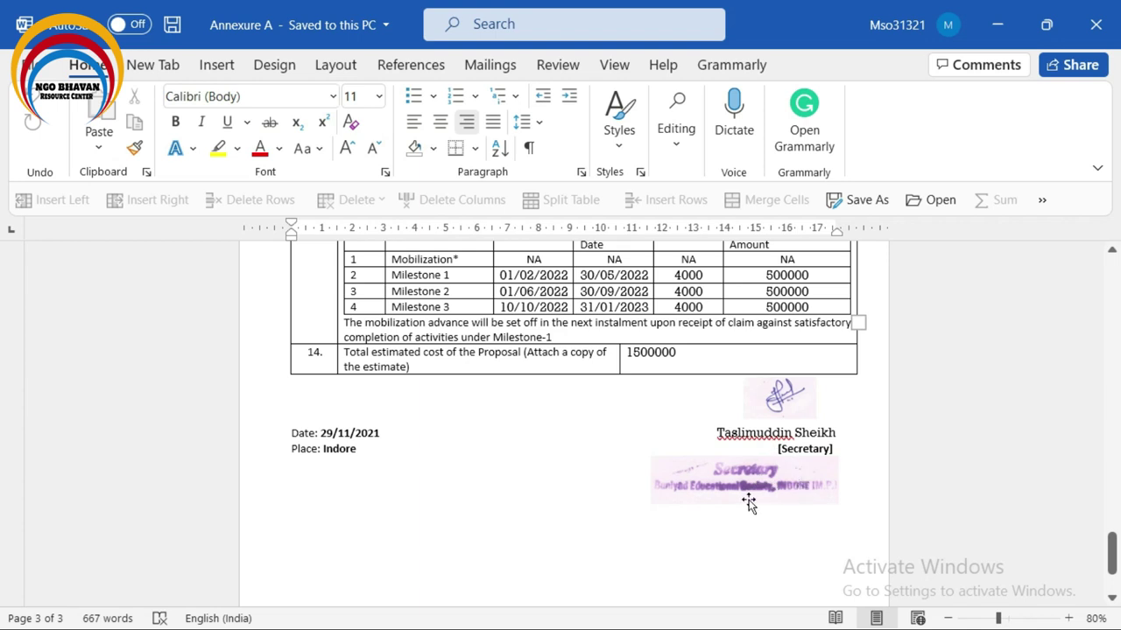
key(alt+Tab)
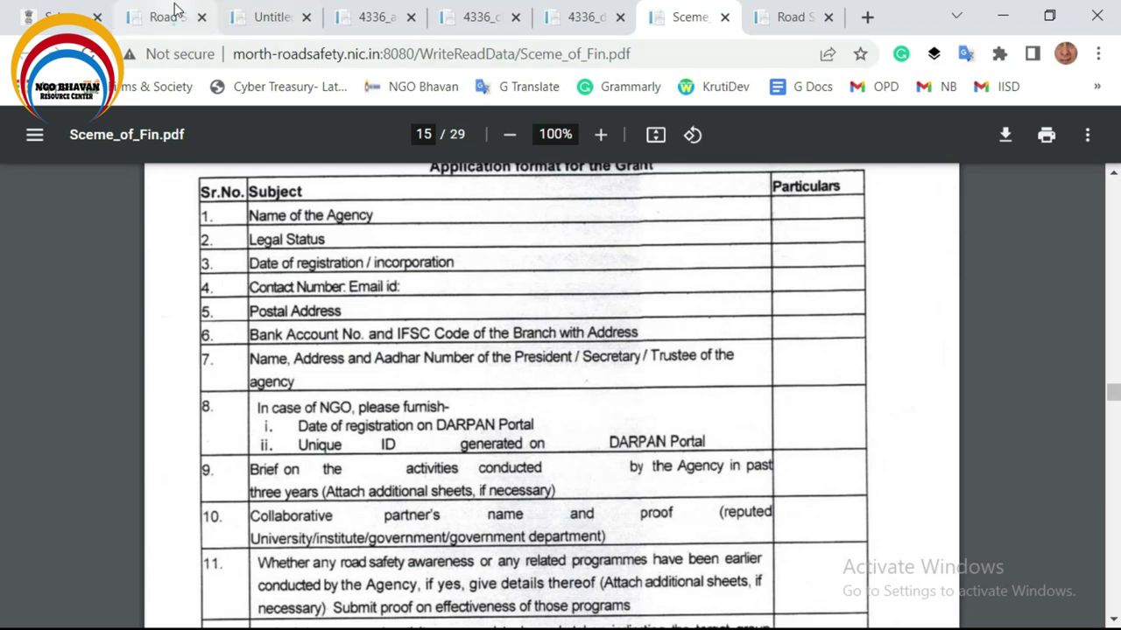
Return to the Road Safety application tab and scroll to Baseline Data
click(173, 20)
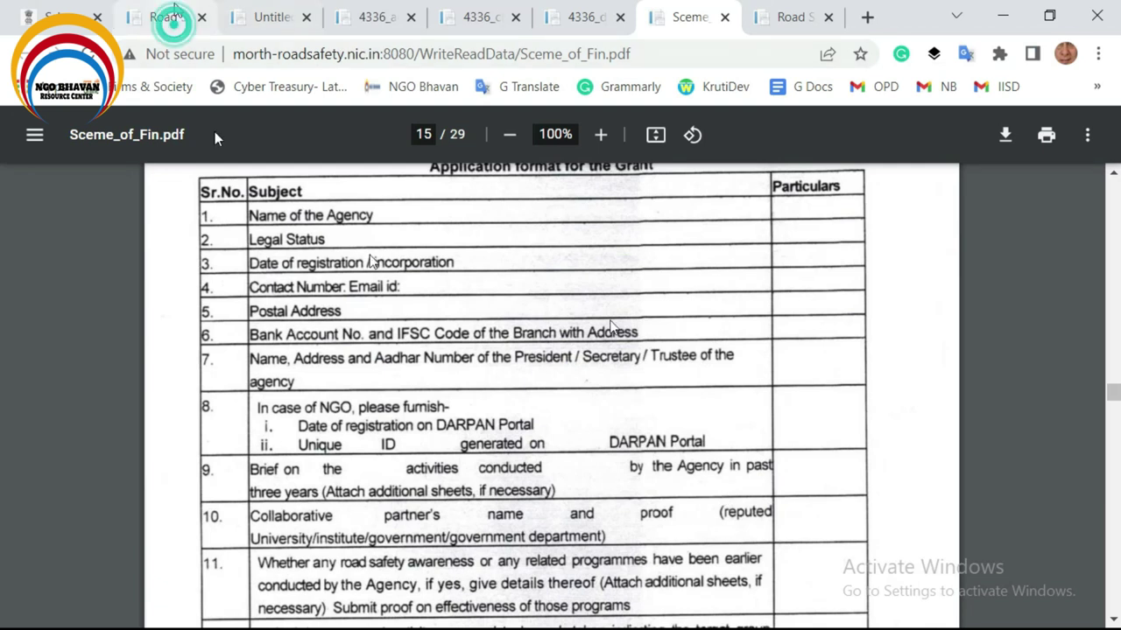
scroll(657, 365, down, 2)
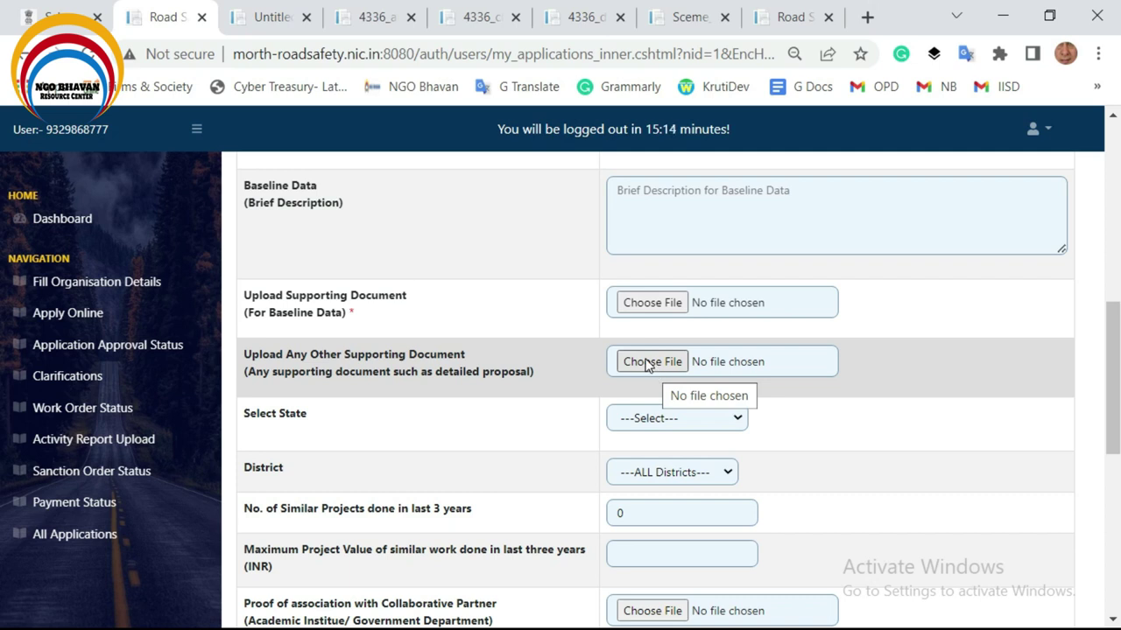
Set state to MADHYA PRADESH and district to INDORE, then begin the collaborative-partner proof upload
scroll(647, 366, down, 2)
click(622, 217)
click(640, 250)
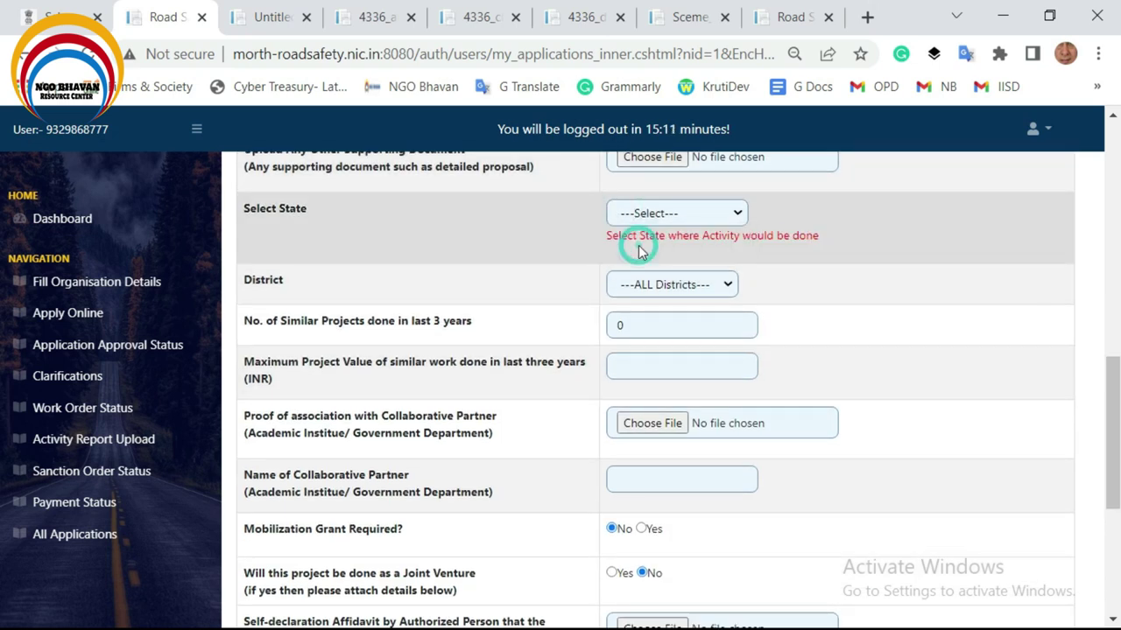
click(691, 284)
key(i)
key(Return)
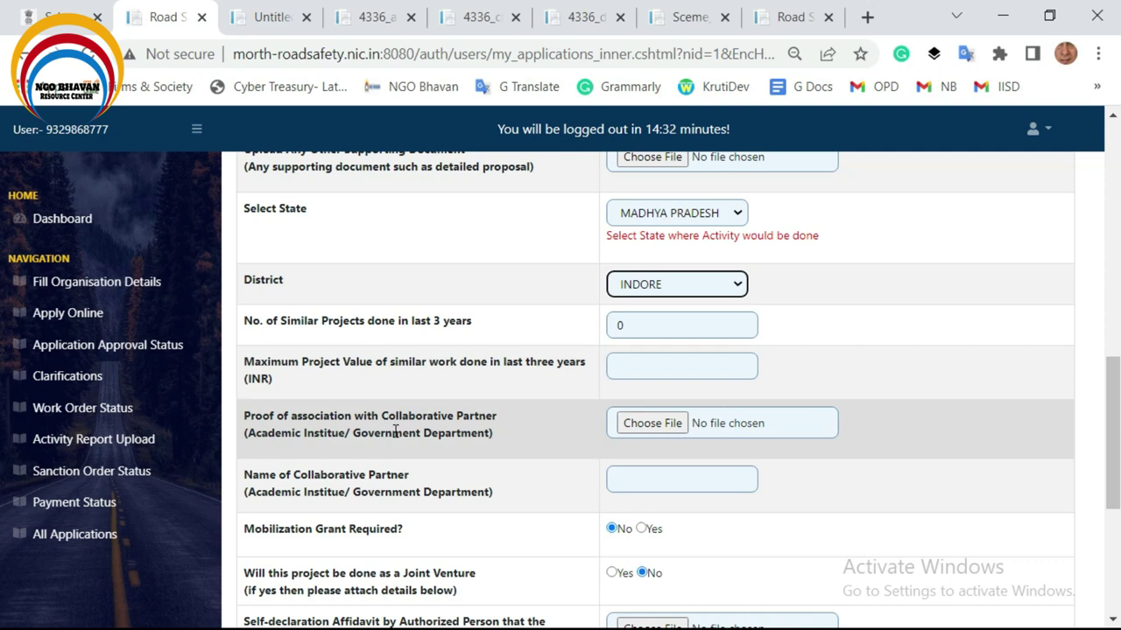
scroll(415, 428, down, 1)
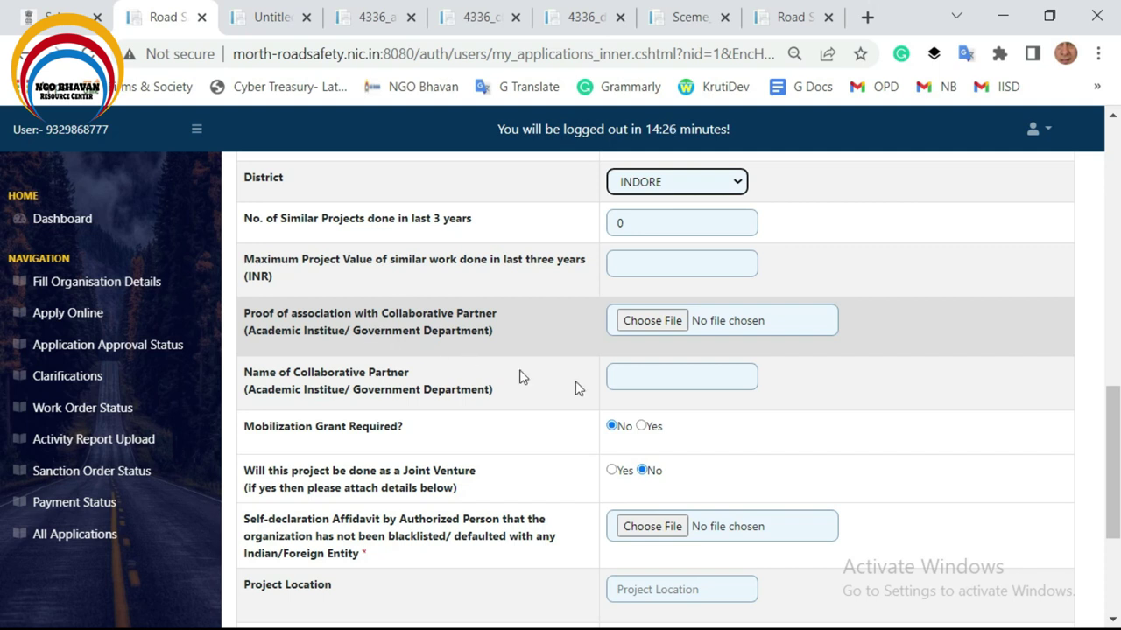
click(635, 321)
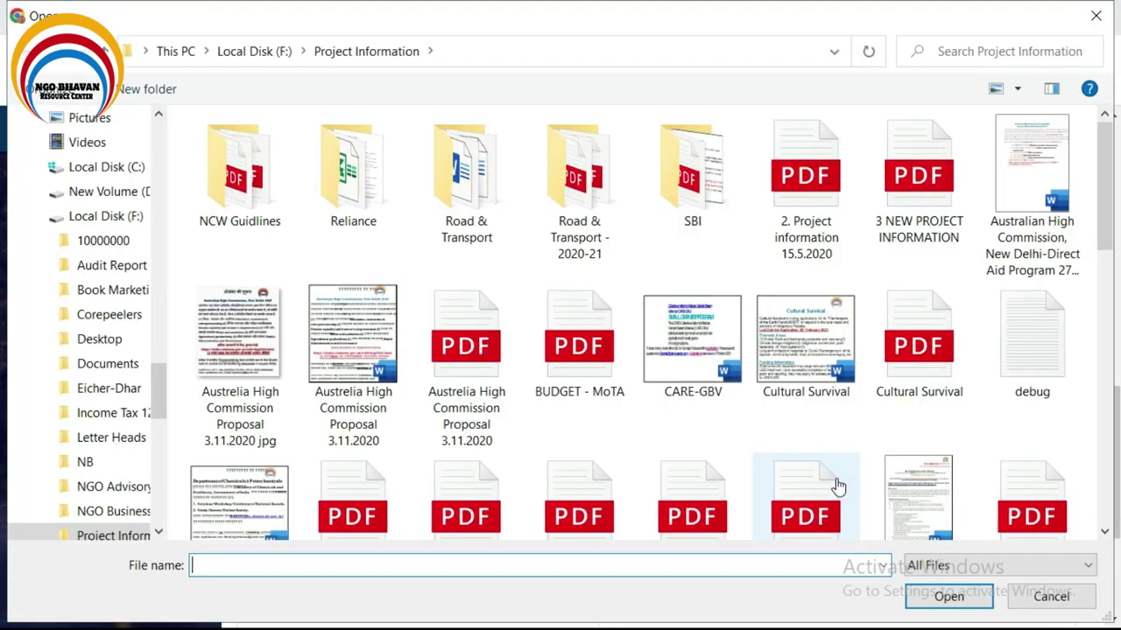
Cancel the file picker and answer No to Mobilization Grant Required
click(1046, 600)
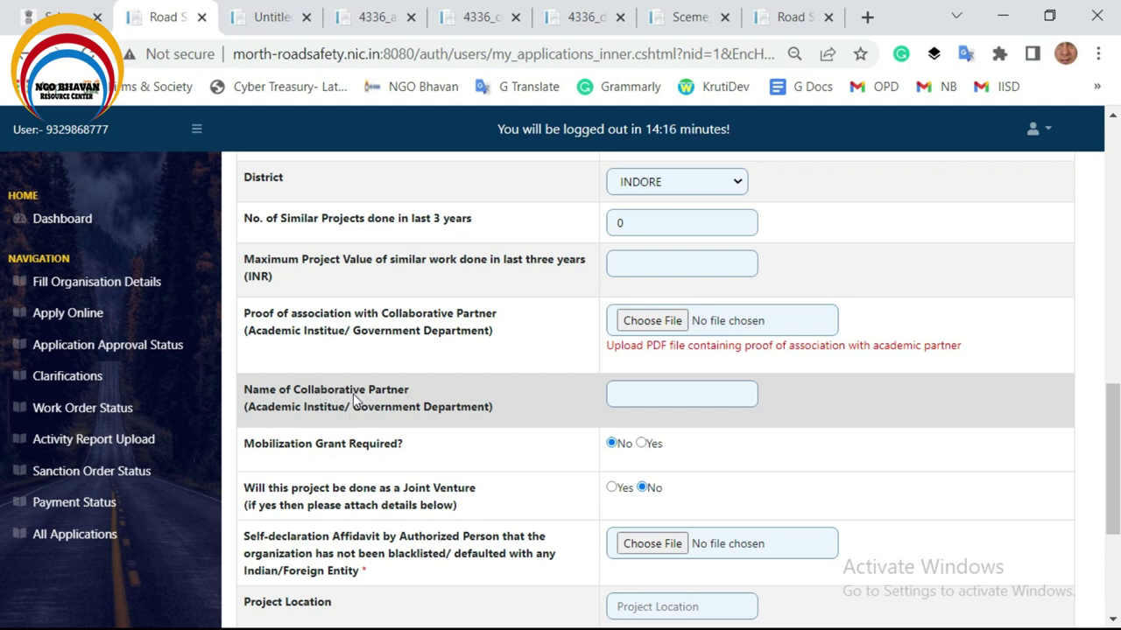
click(664, 387)
click(616, 429)
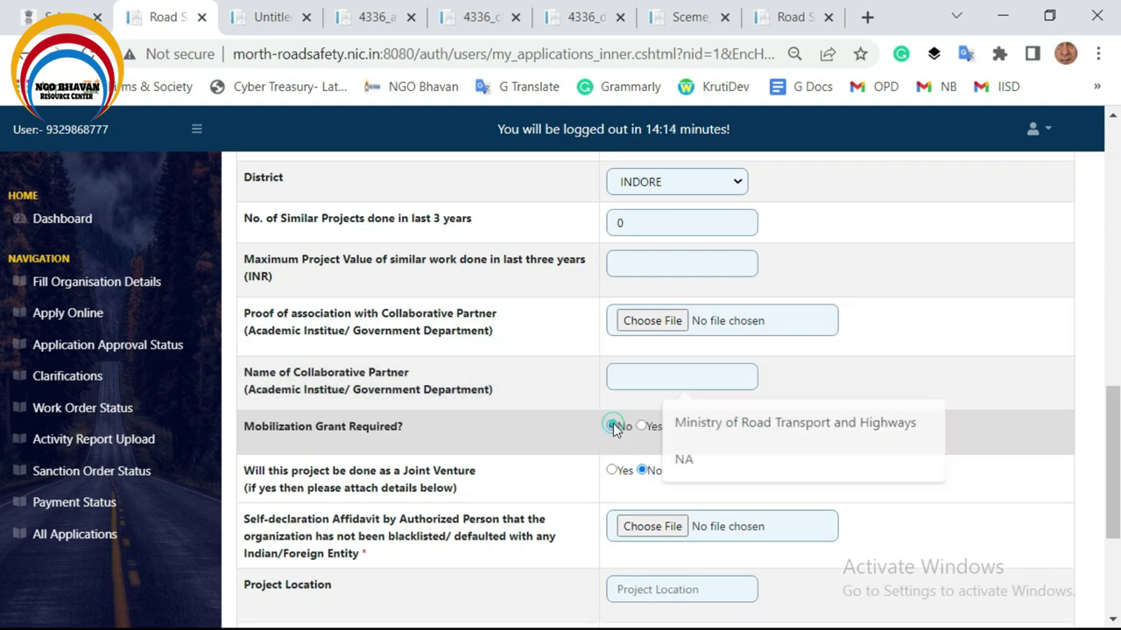
scroll(300, 329, down, 2)
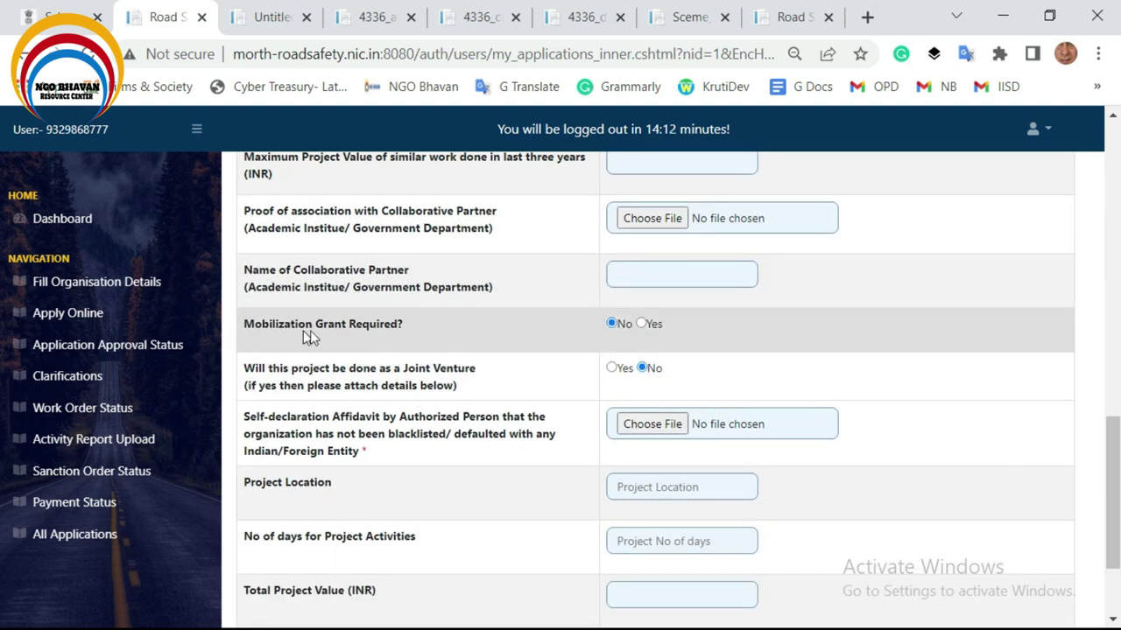
click(641, 324)
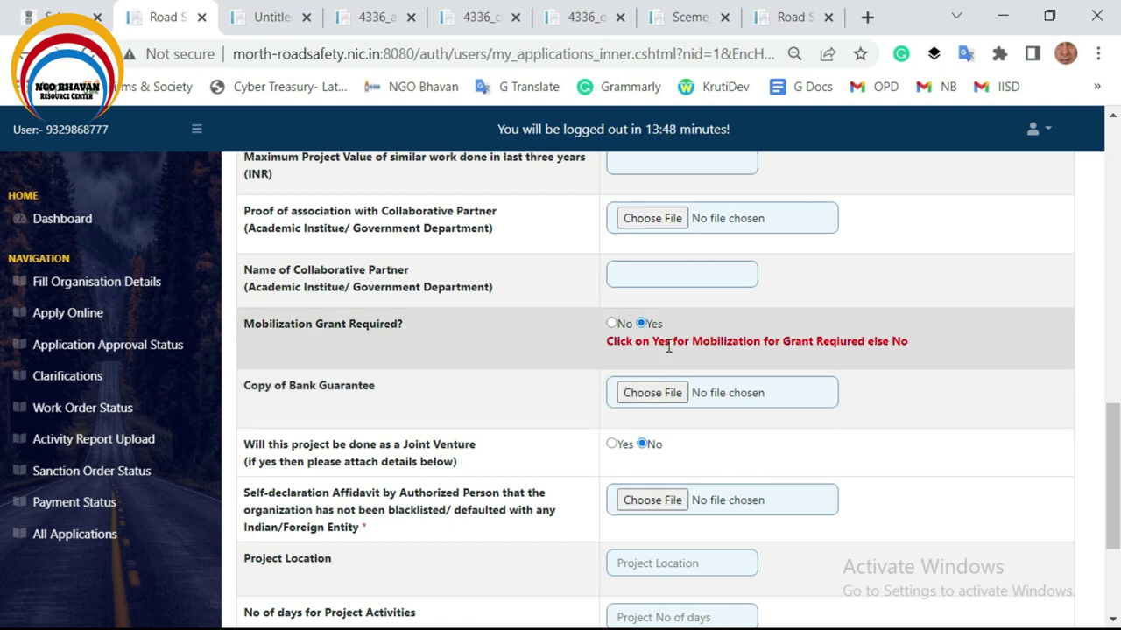
click(612, 324)
scroll(438, 315, down, 1)
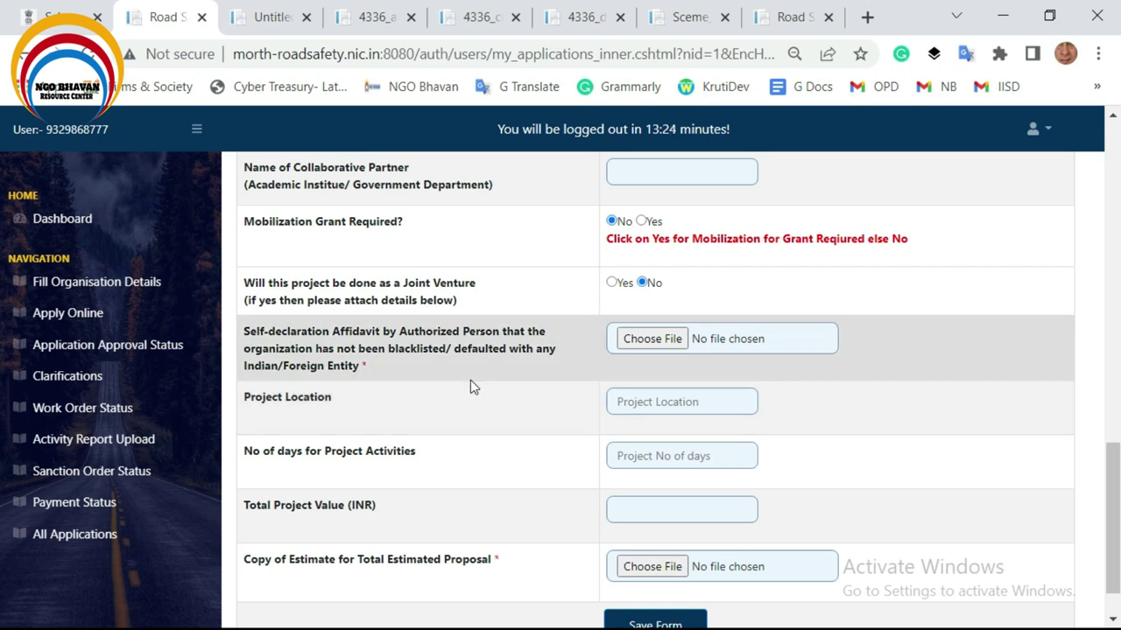
Open the Black Listed affidavit from the Buniyad Educational Society, Indore folder in Word
scroll(471, 380, down, 1)
key(alt+Tab)
key(alt+Tab)
key(alt+Tab)
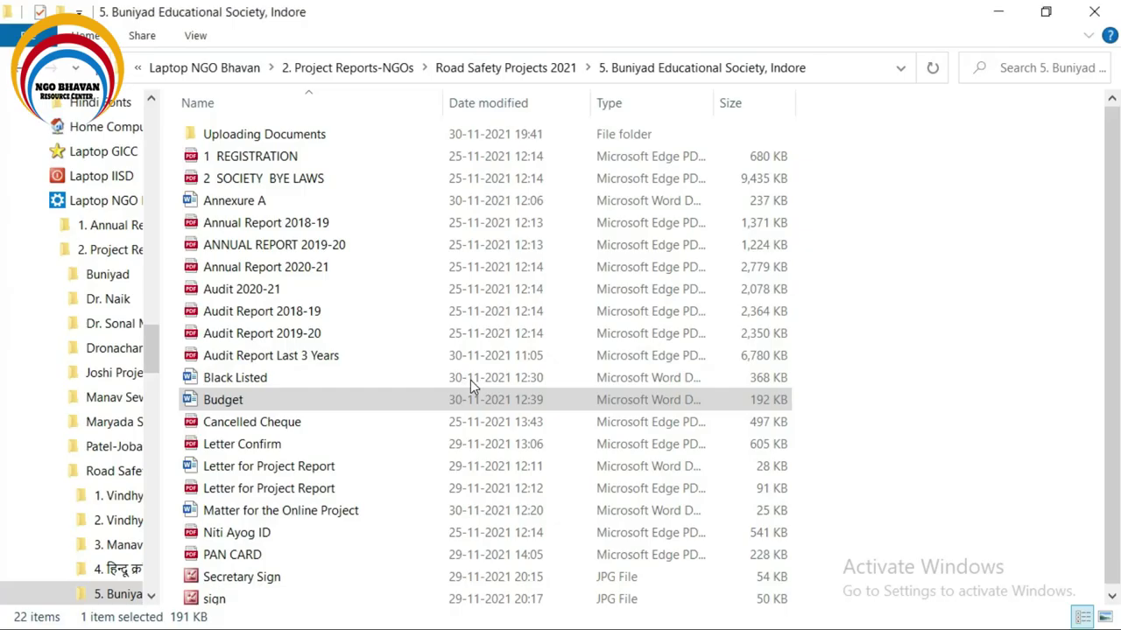
click(290, 442)
click(243, 378)
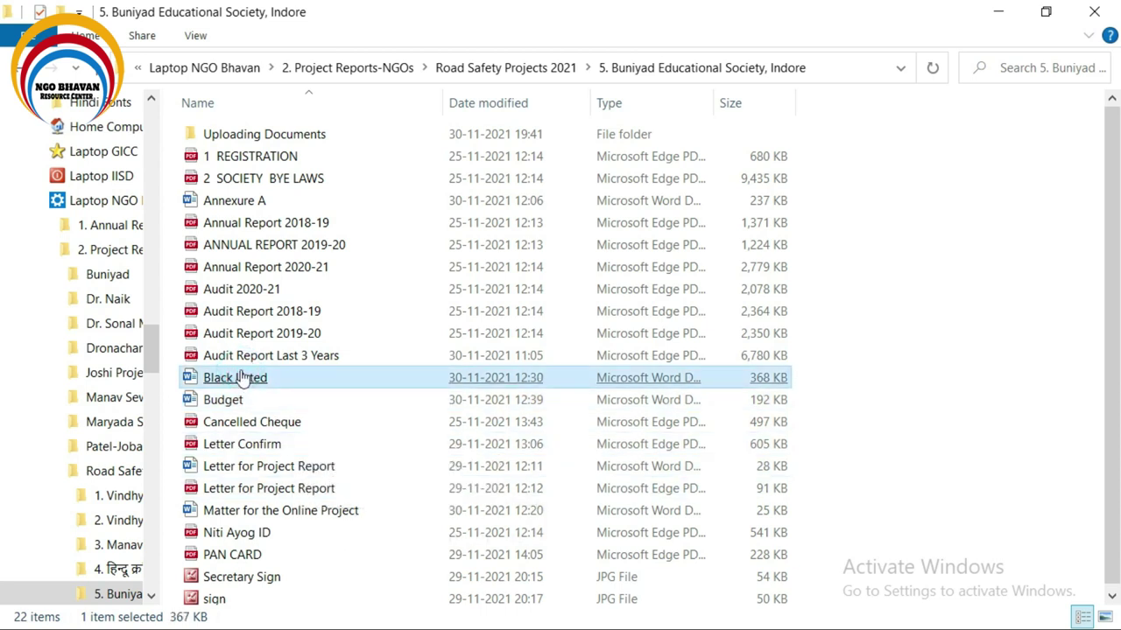
double_click(244, 378)
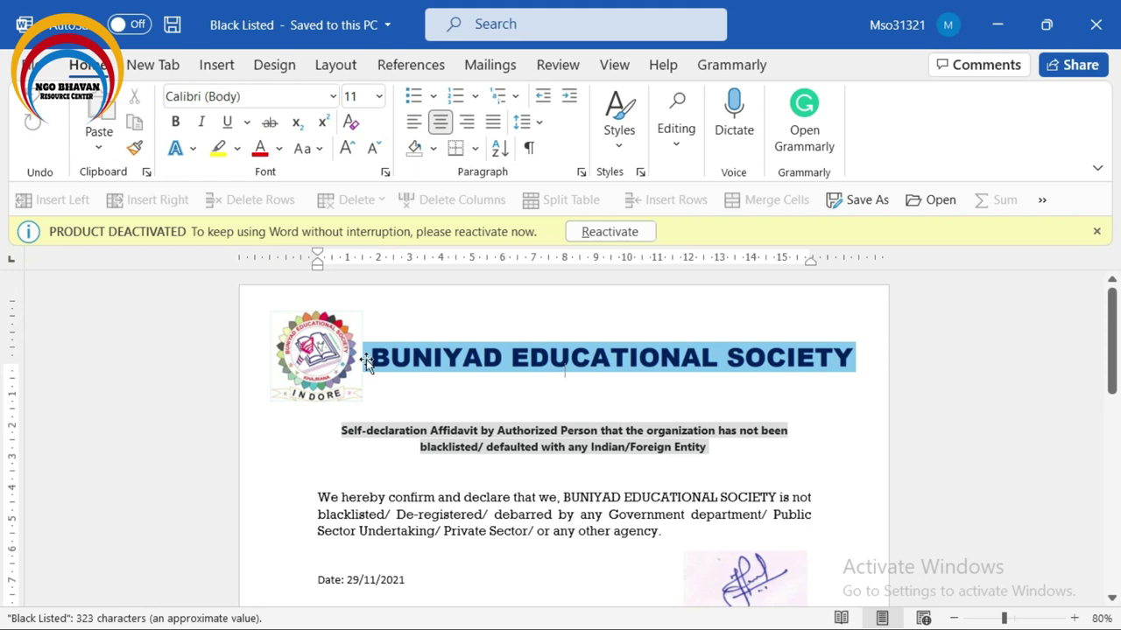
Read through the Black Listed not-blacklisted affidavit, close it, and return to the portal form
scroll(367, 357, down, 1)
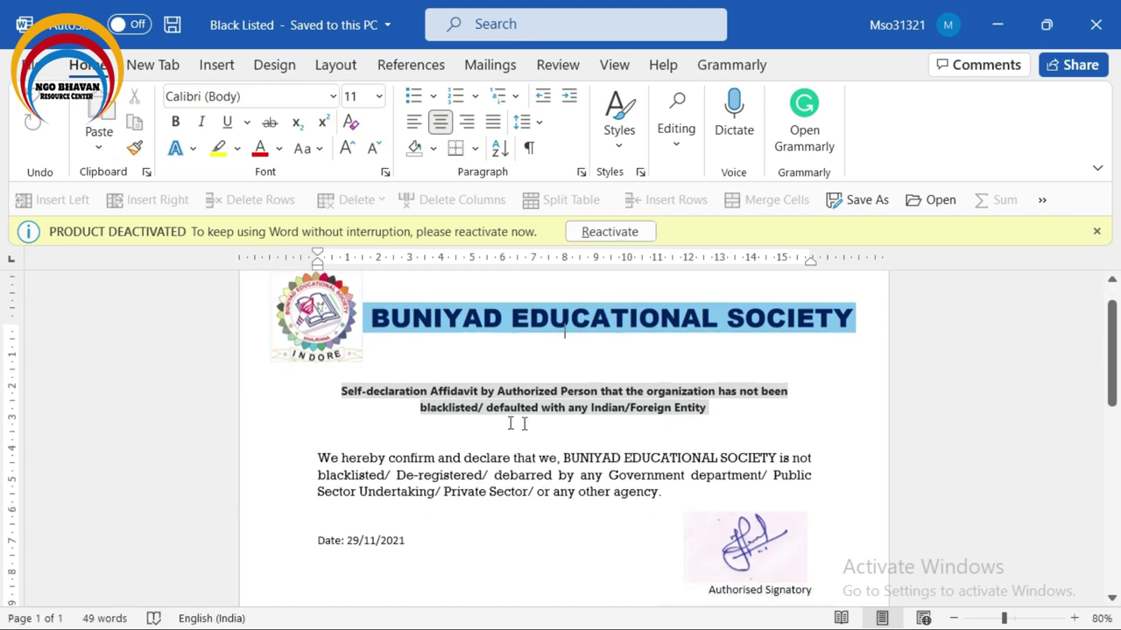
scroll(524, 424, down, 1)
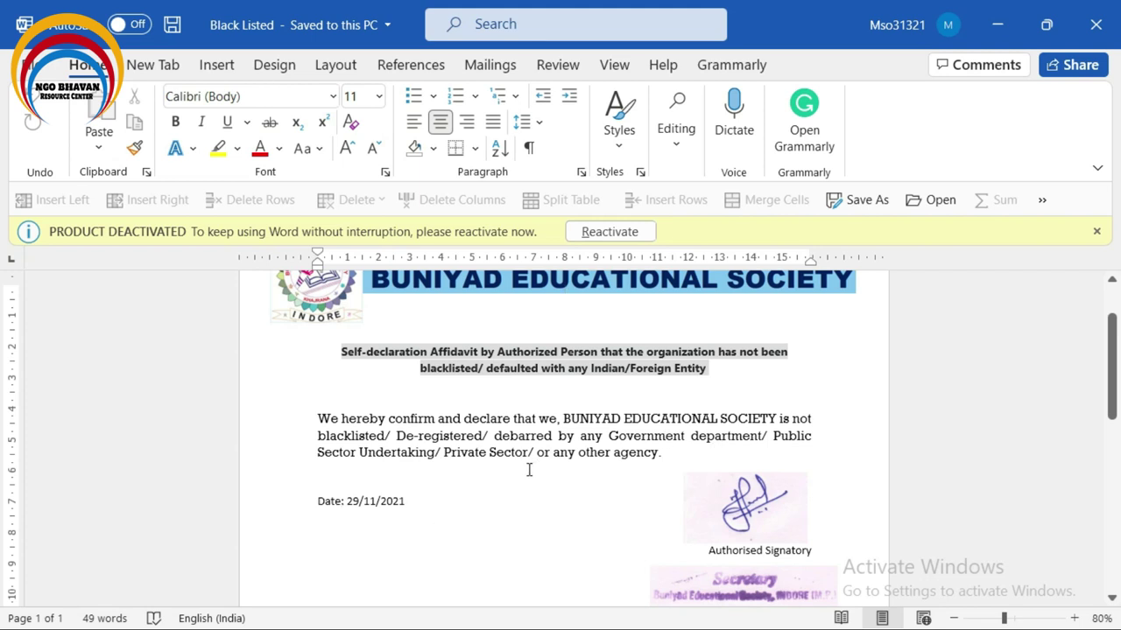
scroll(739, 499, down, 1)
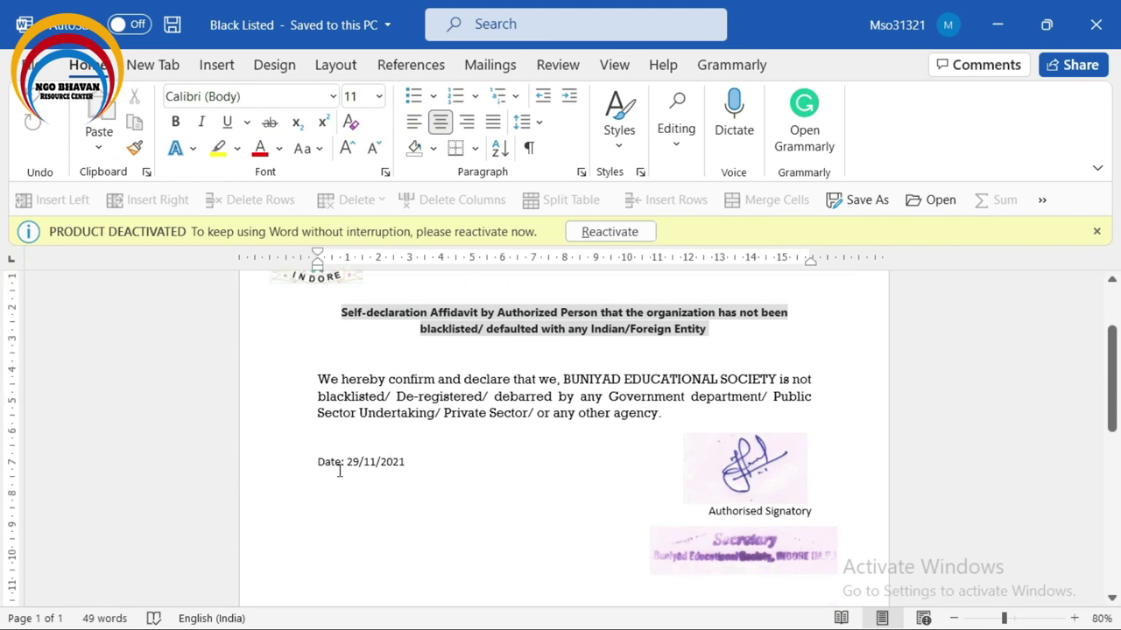
scroll(792, 444, down, 2)
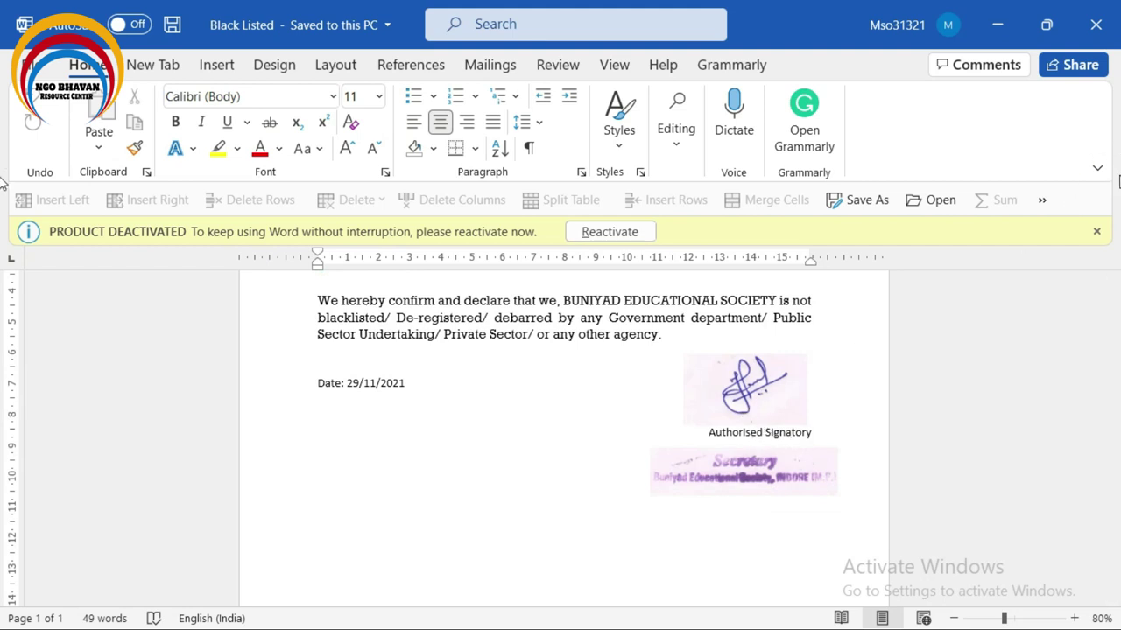
click(1116, 29)
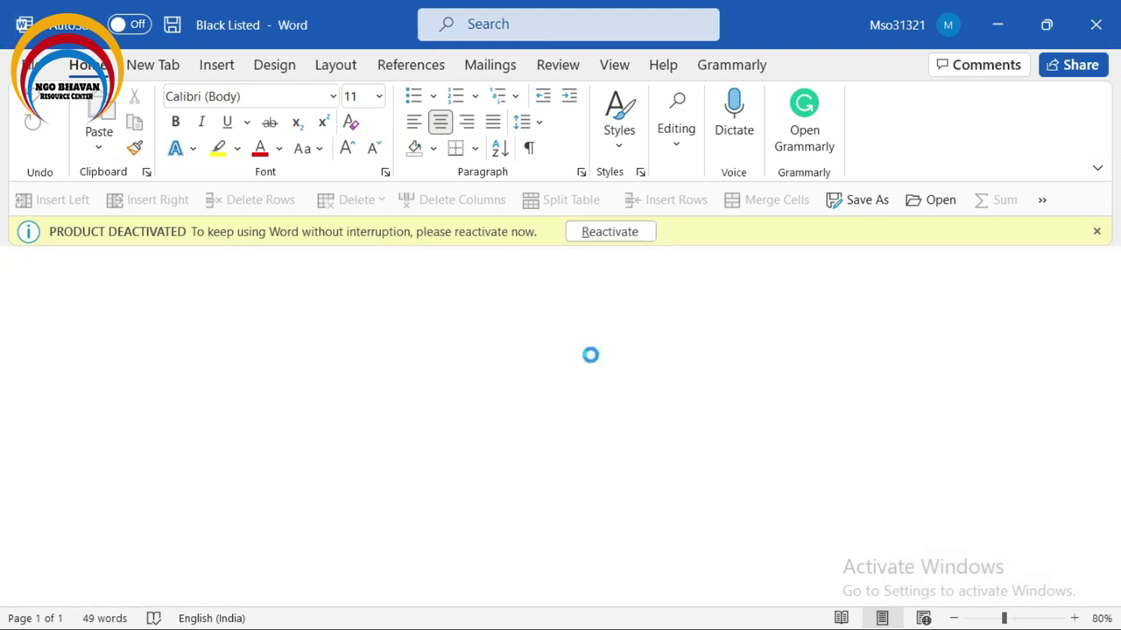
key(alt+Tab)
key(Tab)
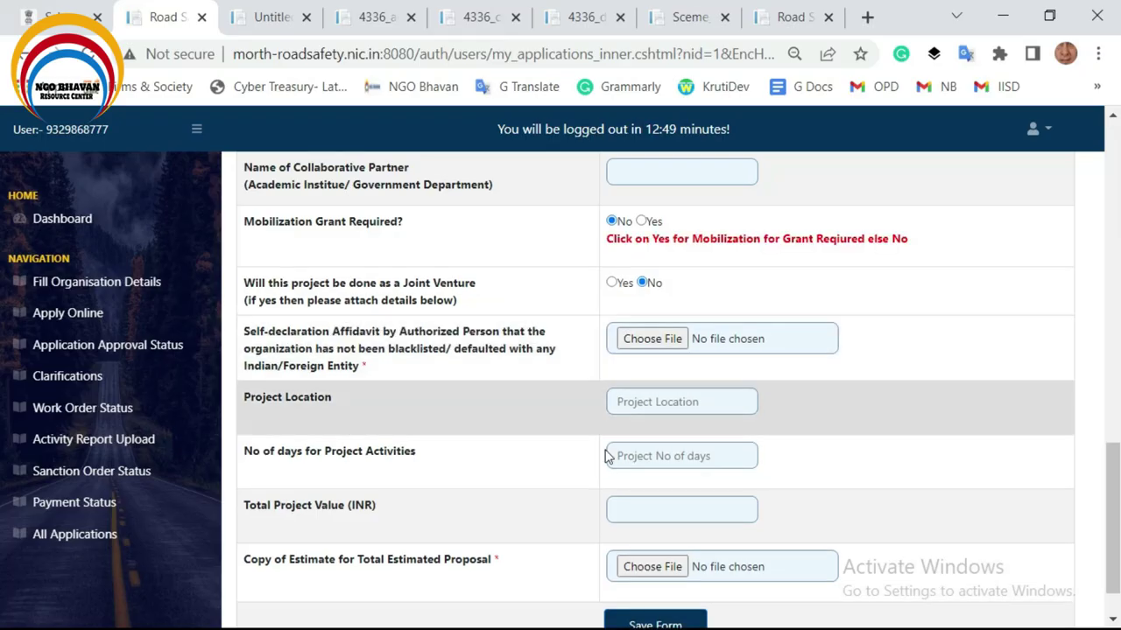
Enter 8700000 as Total Project Value (INR), leaving Project Location and No of days blank
click(650, 402)
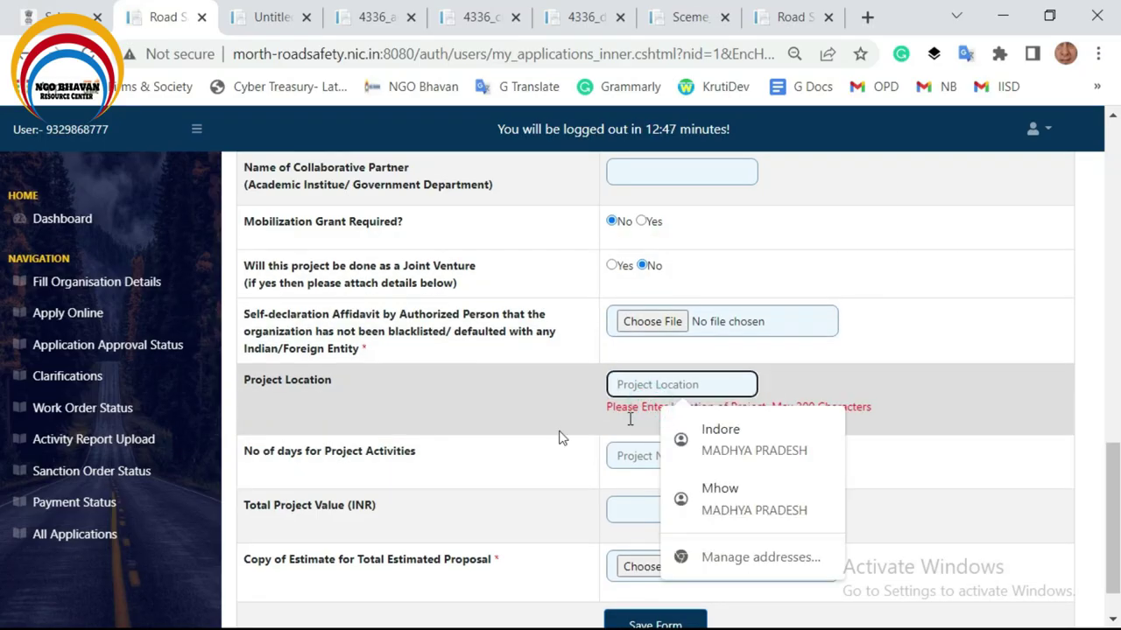
click(511, 428)
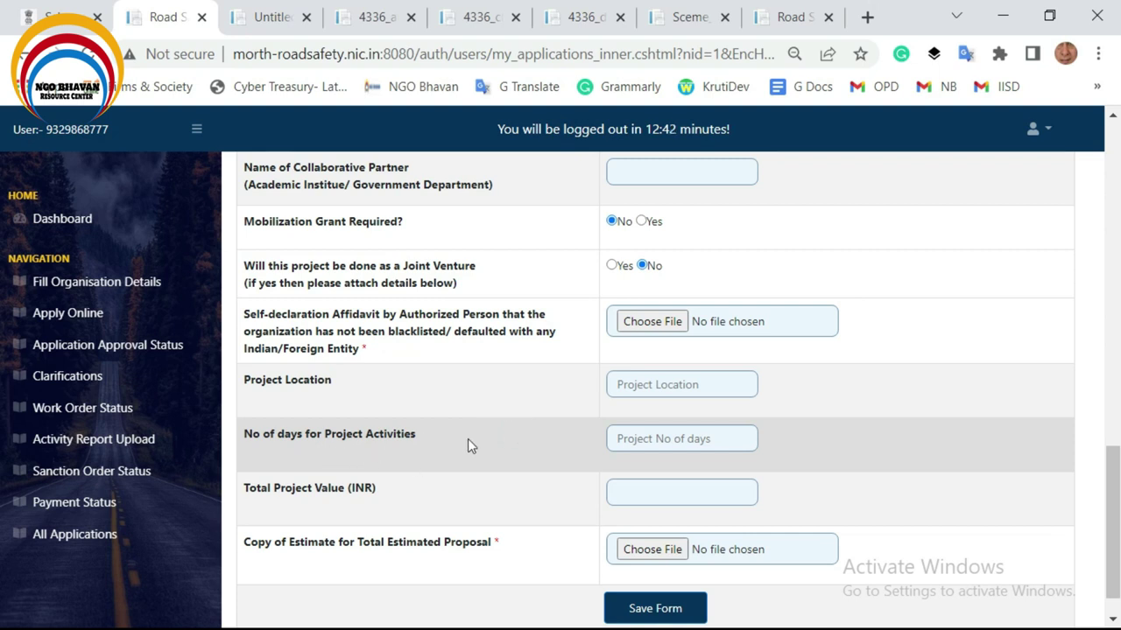
click(654, 444)
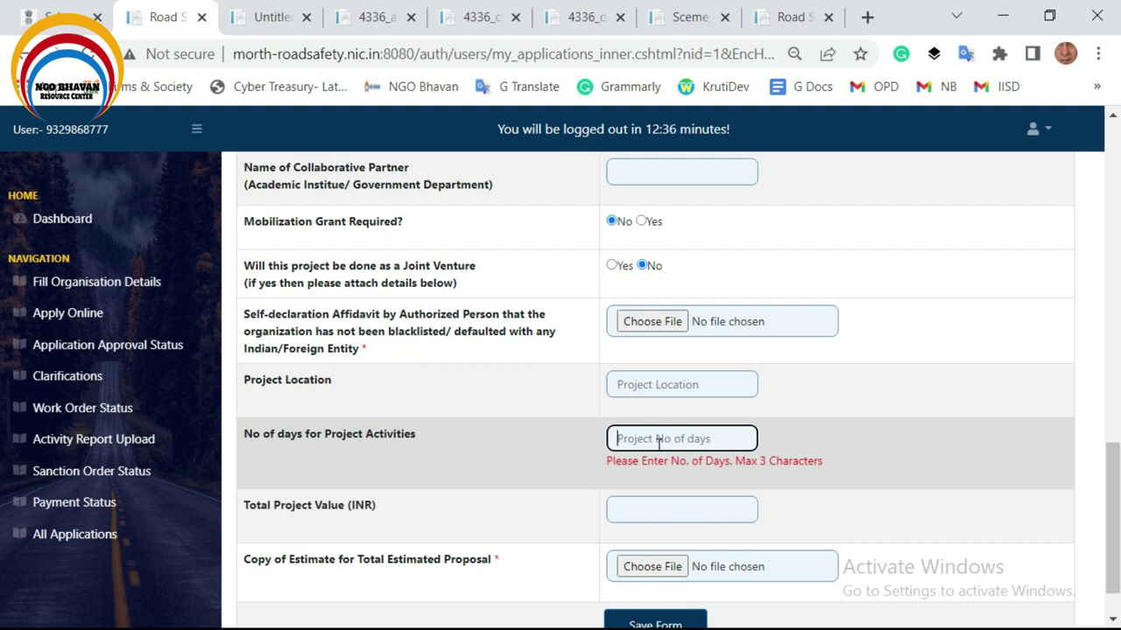
scroll(658, 443, down, 1)
click(394, 468)
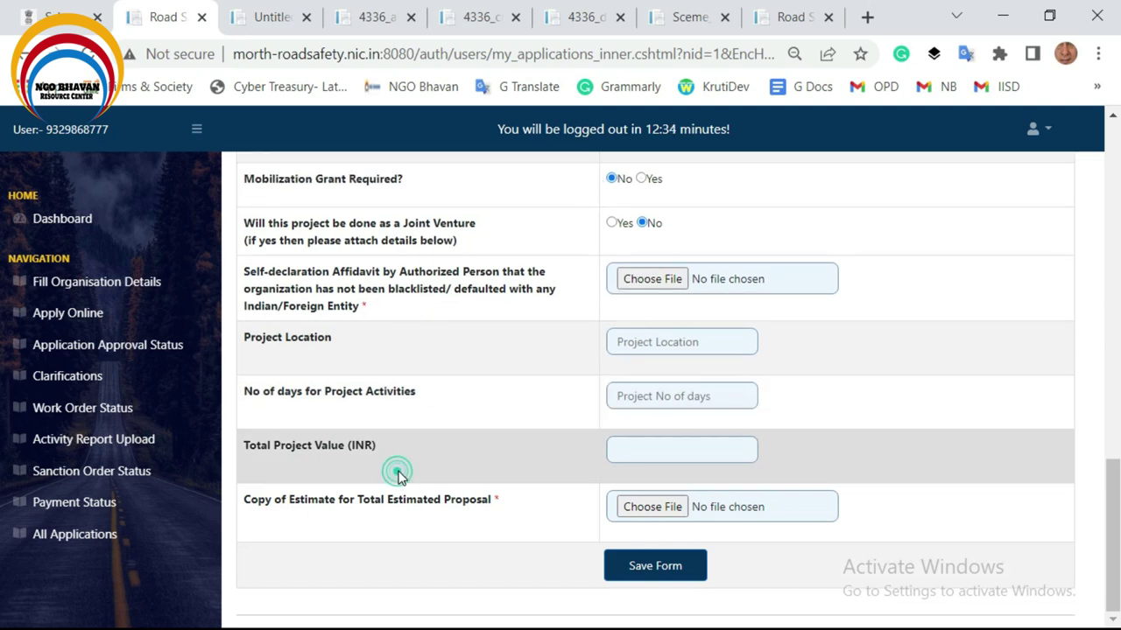
click(654, 448)
text(8700000)
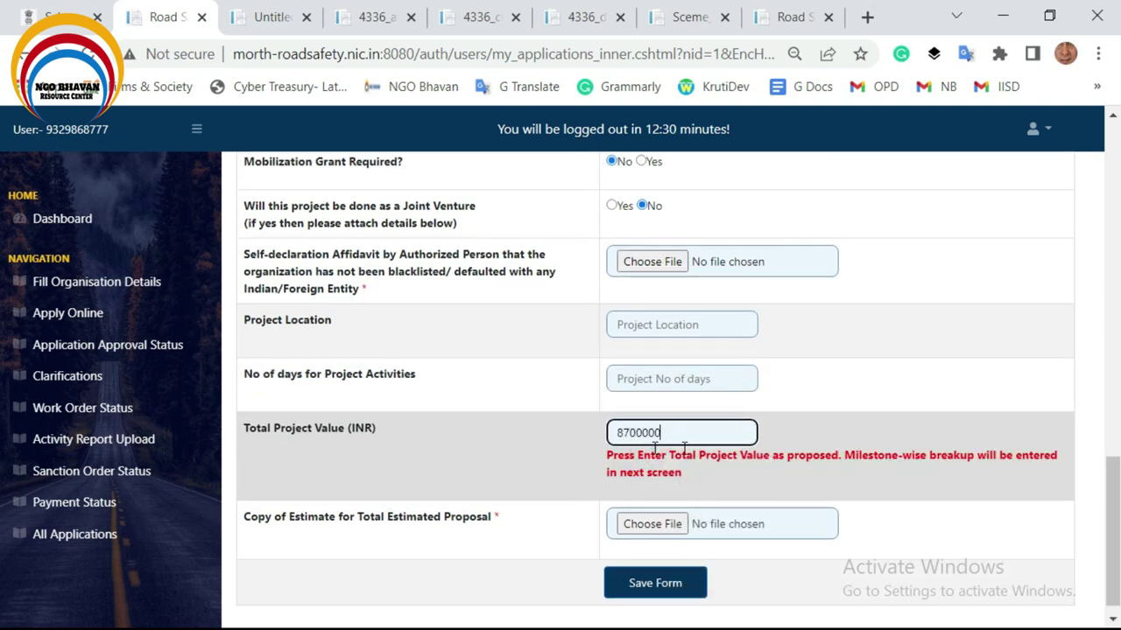
click(799, 424)
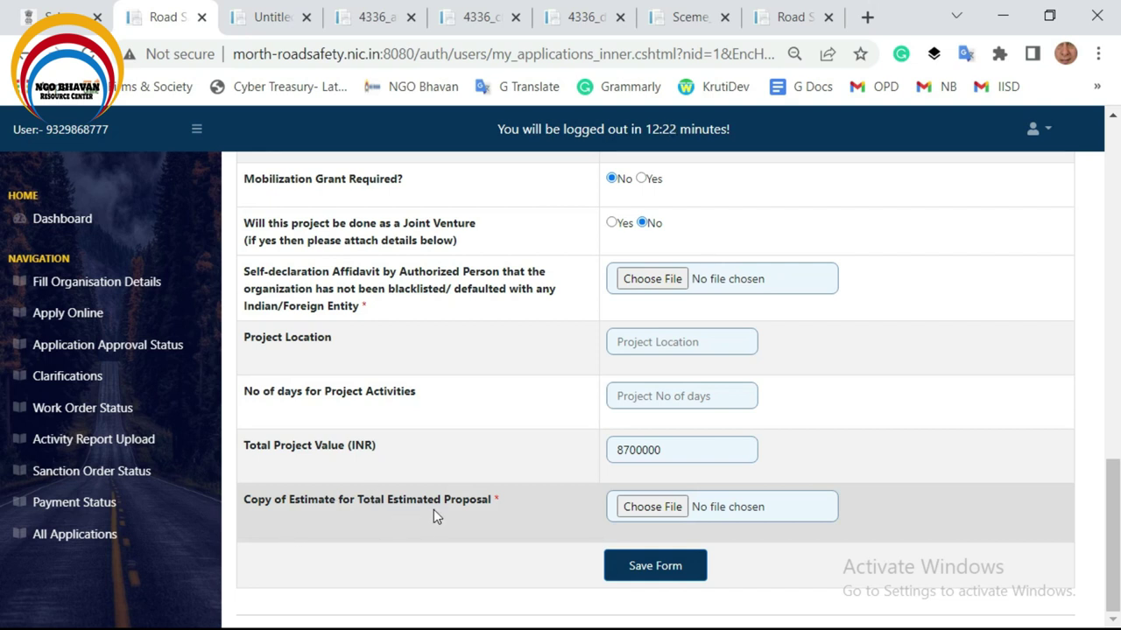
Review the Budget document's Total Estimated Cost of the Proposal table, then return to the form
key(alt+Tab)
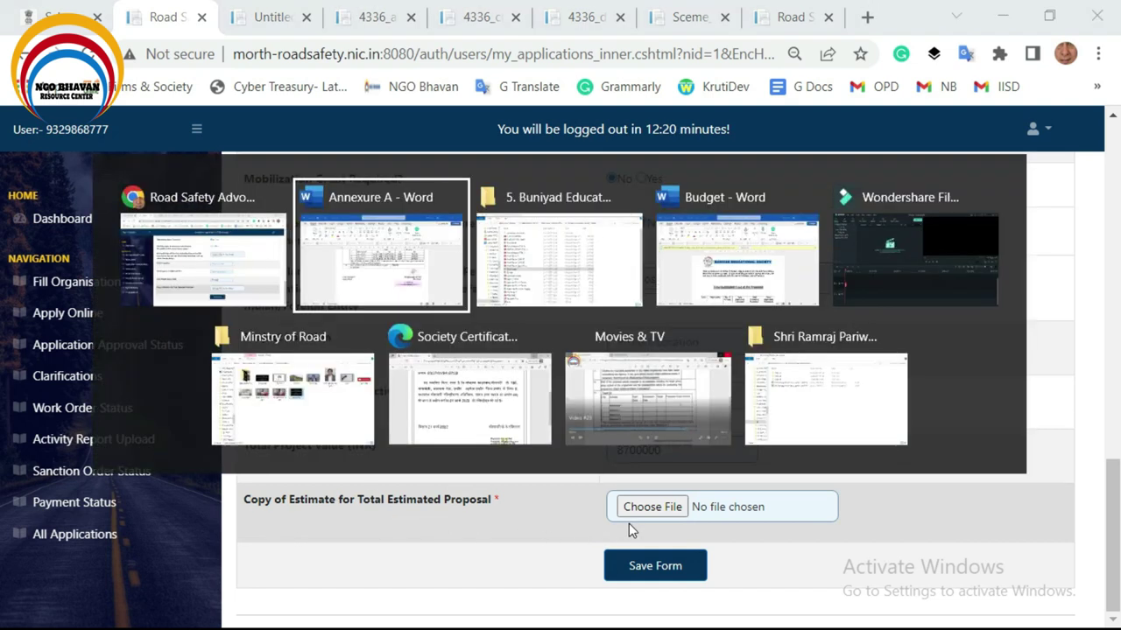
key(alt+Tab)
key(alt+Tab)
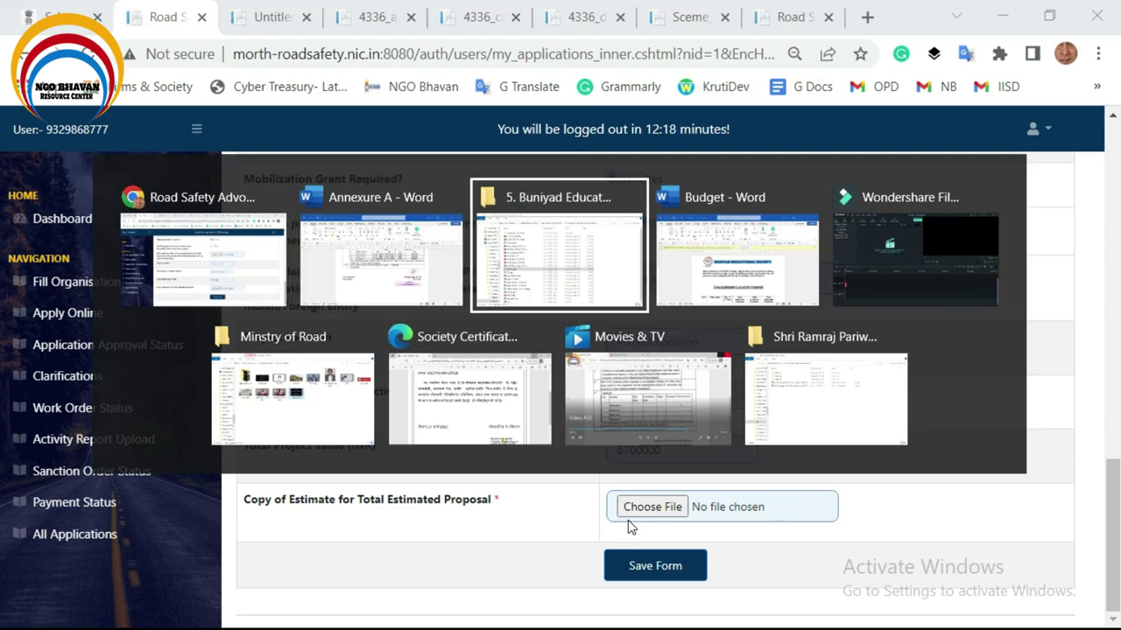
scroll(573, 473, down, 2)
scroll(530, 435, down, 6)
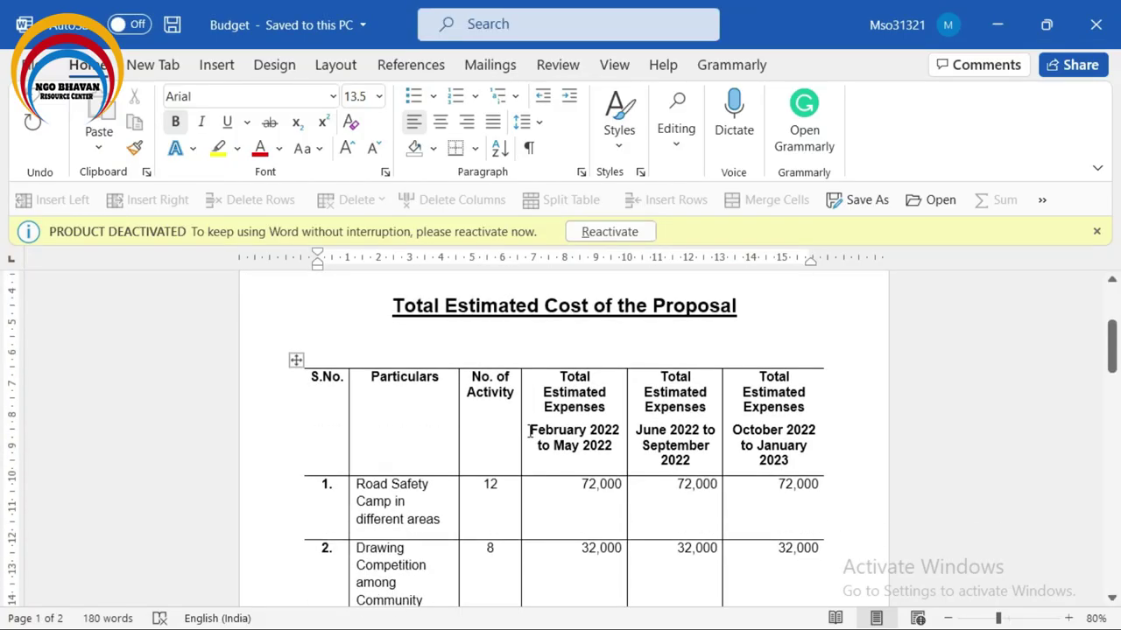
scroll(530, 435, down, 1)
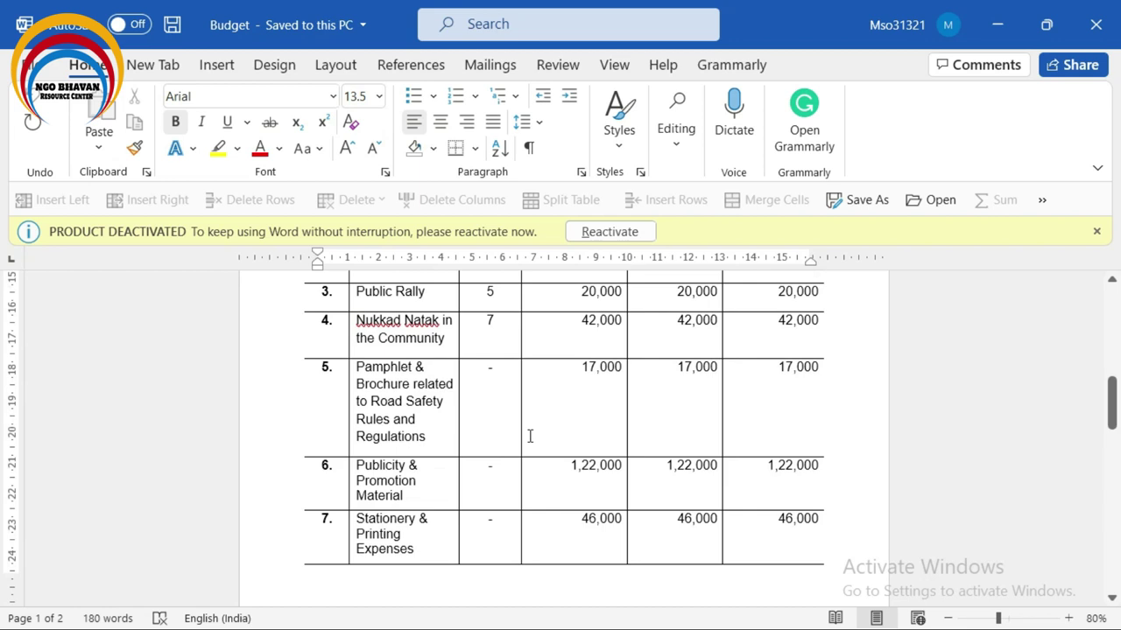
scroll(529, 435, down, 5)
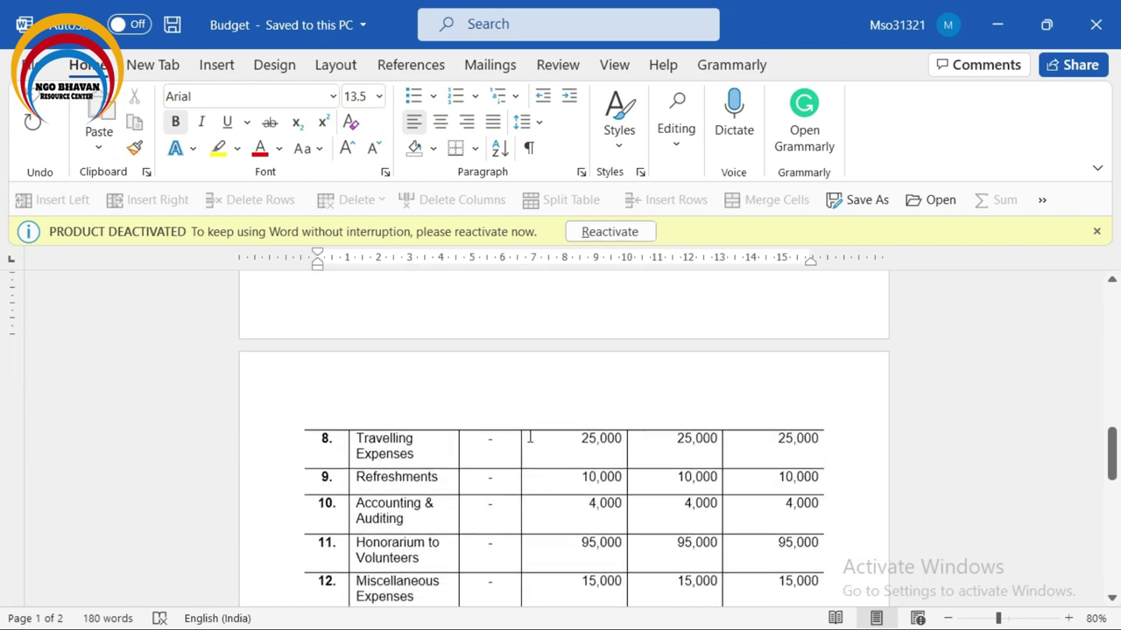
key(alt+Tab)
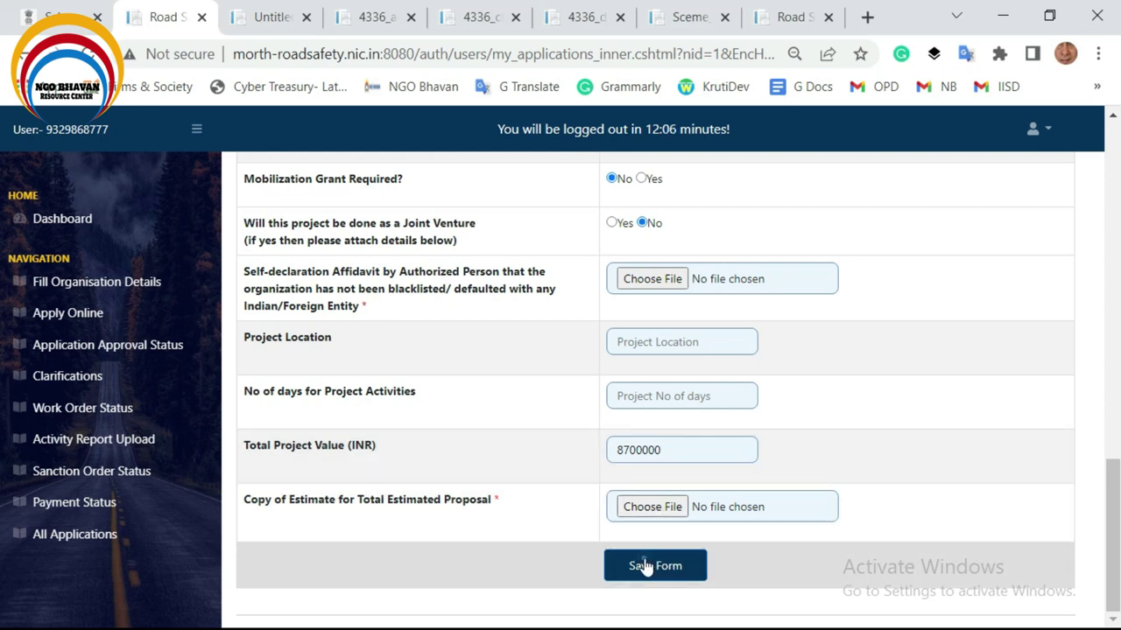
Save the form, dismiss the Please Enter Value alert, and view My Applications from the Dashboard
click(645, 566)
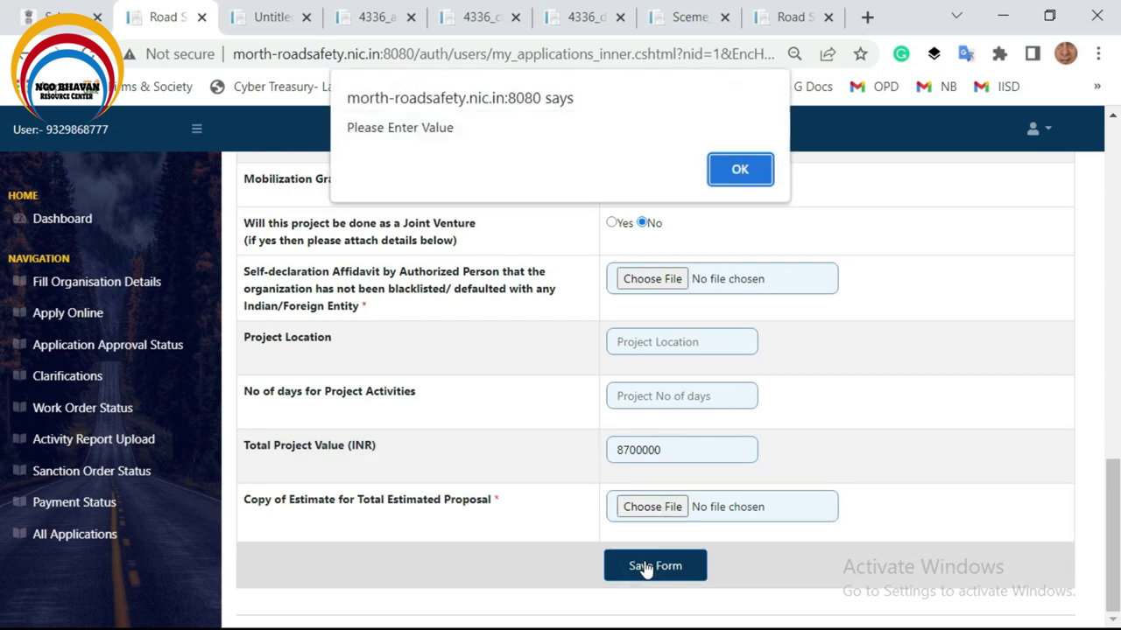
click(733, 169)
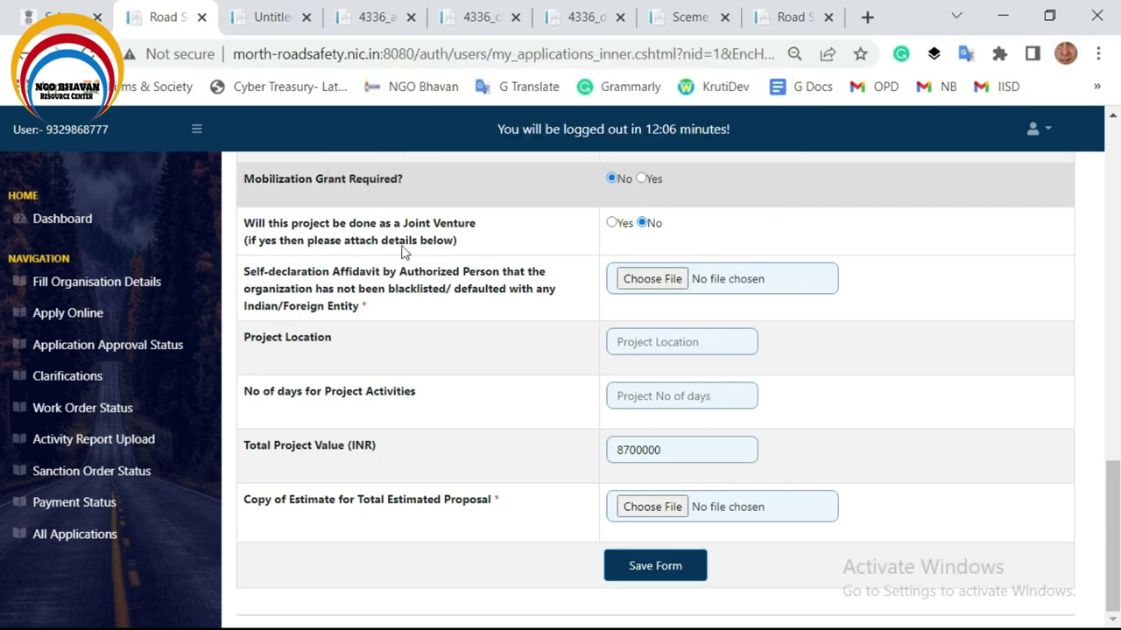
click(60, 222)
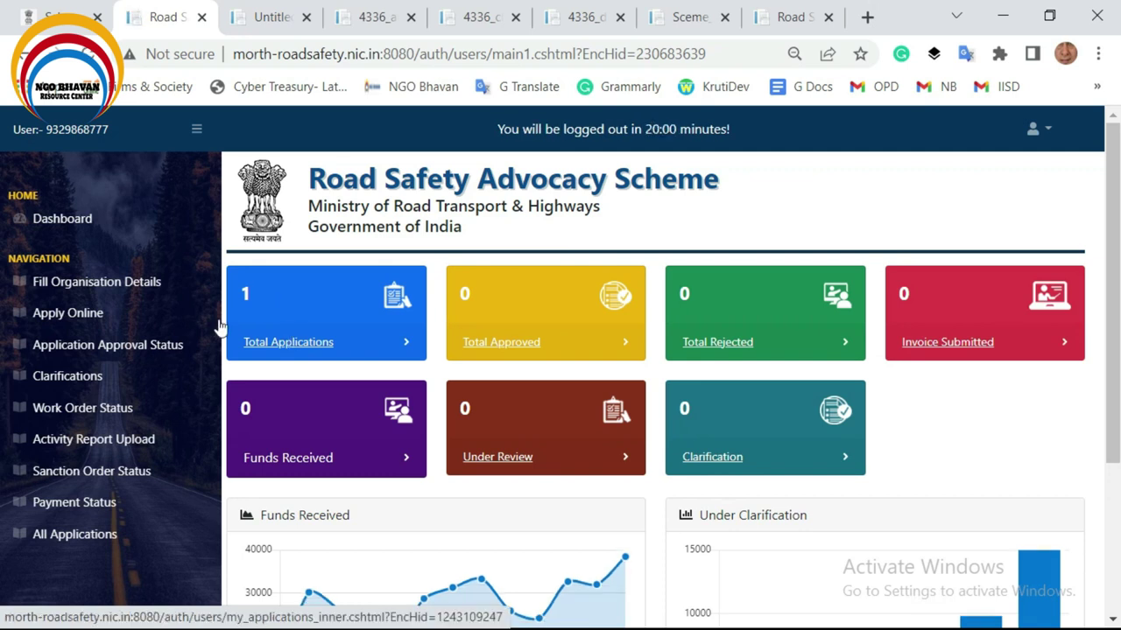
click(277, 343)
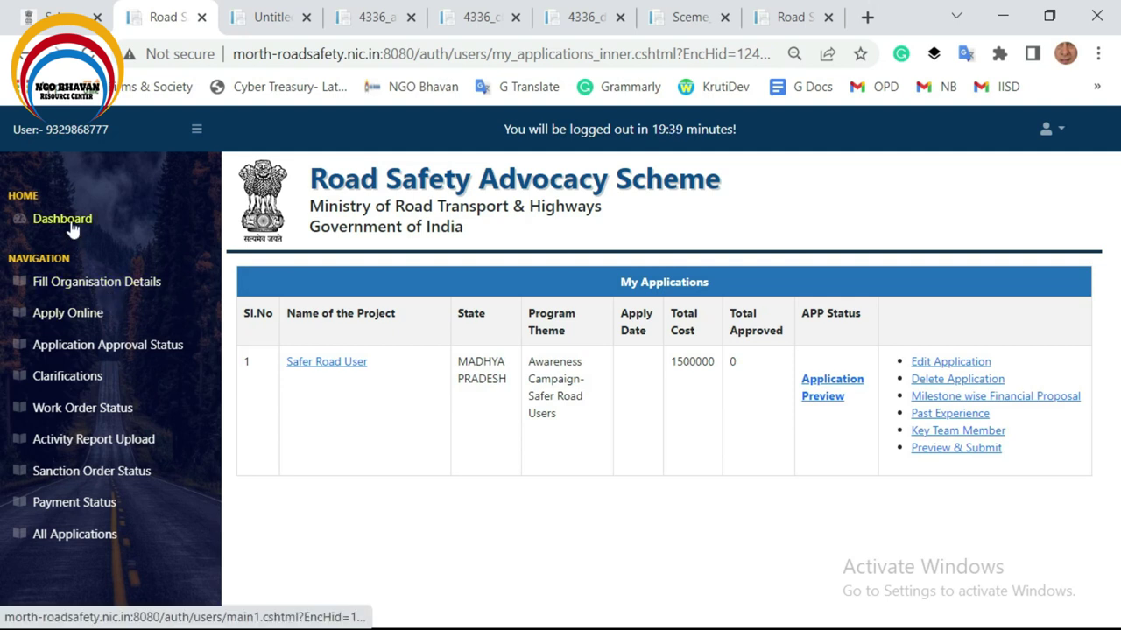
click(63, 218)
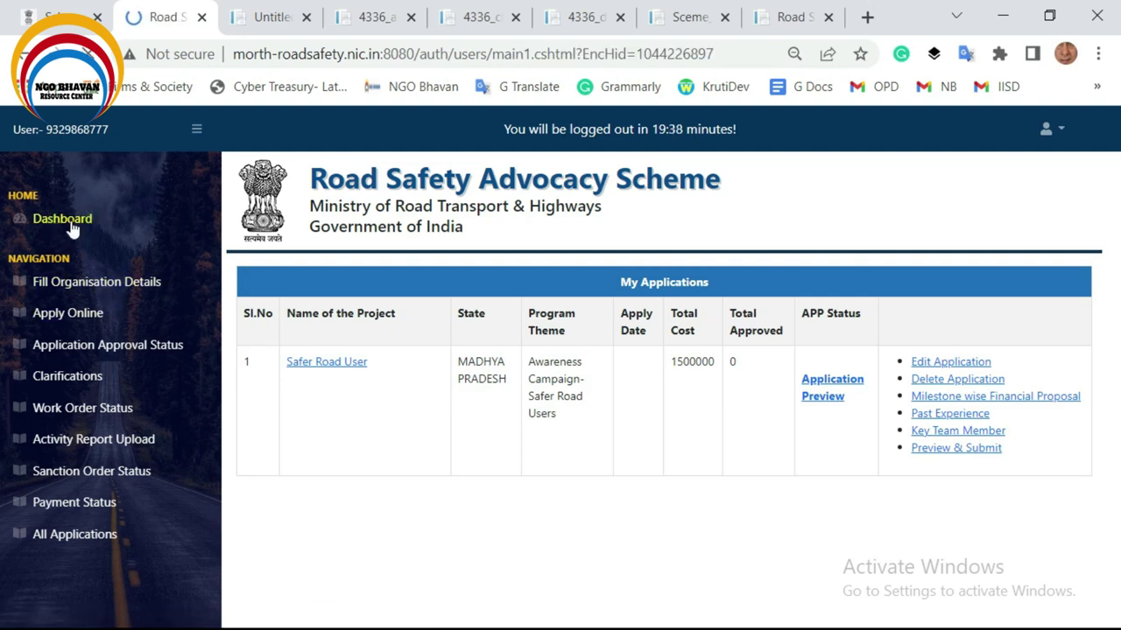